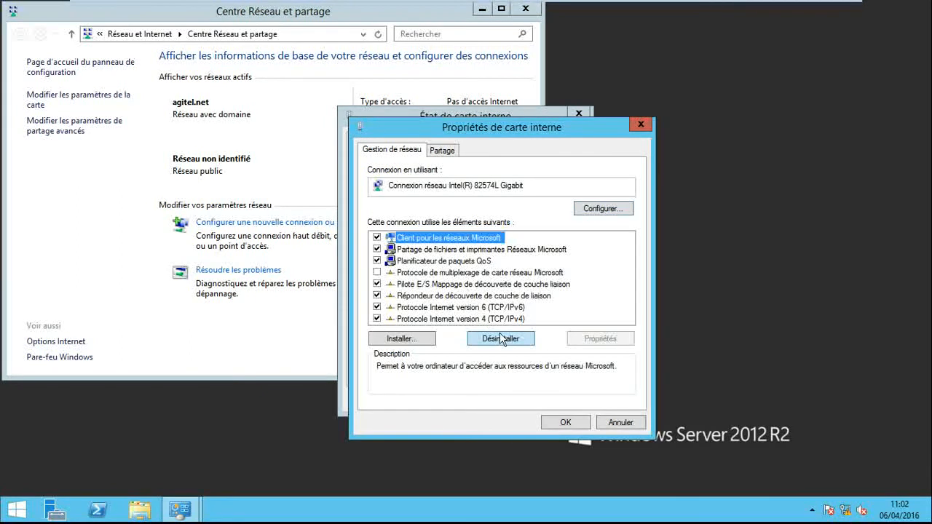
- Review the IPv4 settings of the internal network card, including address, gateway and DNS, and close its dialogs
left_click(510, 321)
left_click(596, 340)
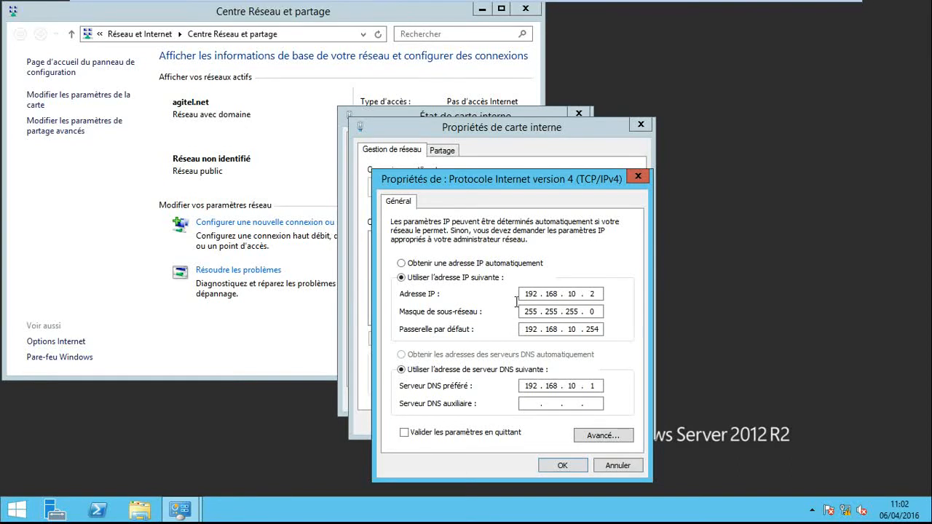
left_click(579, 468)
left_click(539, 320)
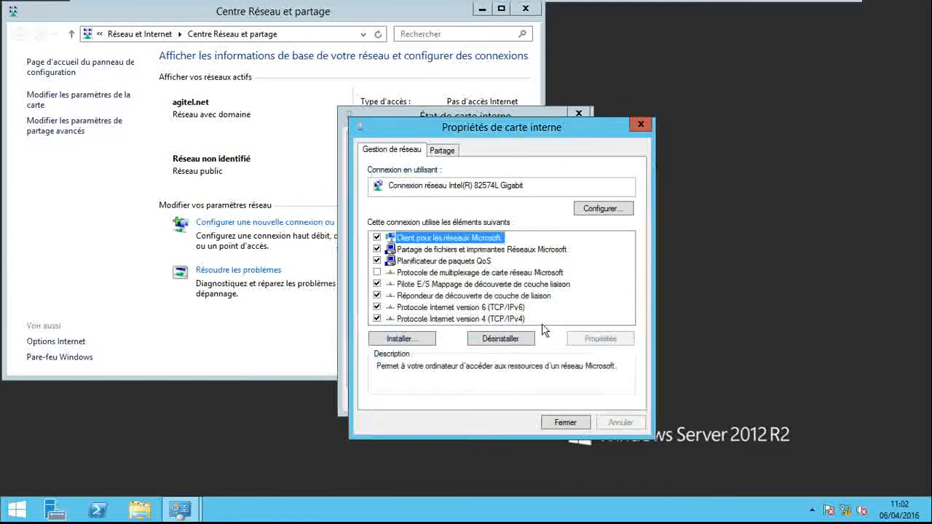
left_click(641, 126)
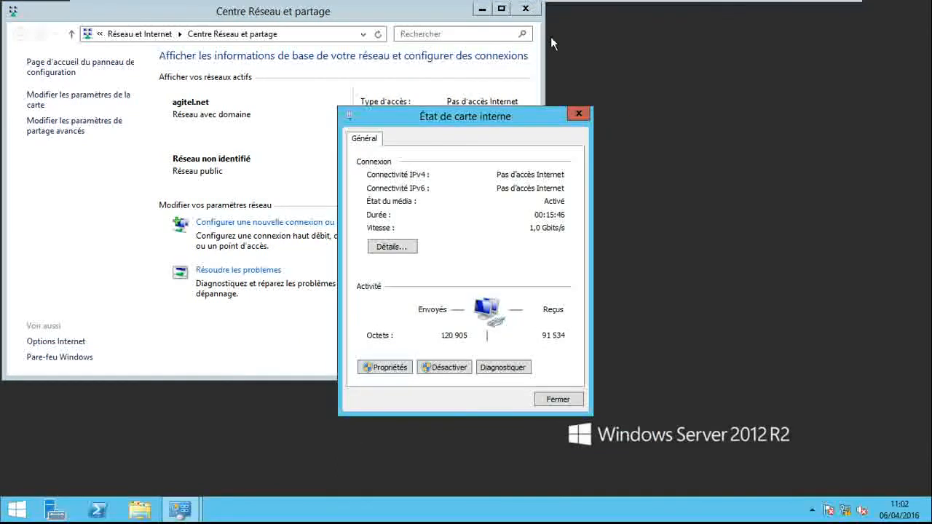
left_click(579, 113)
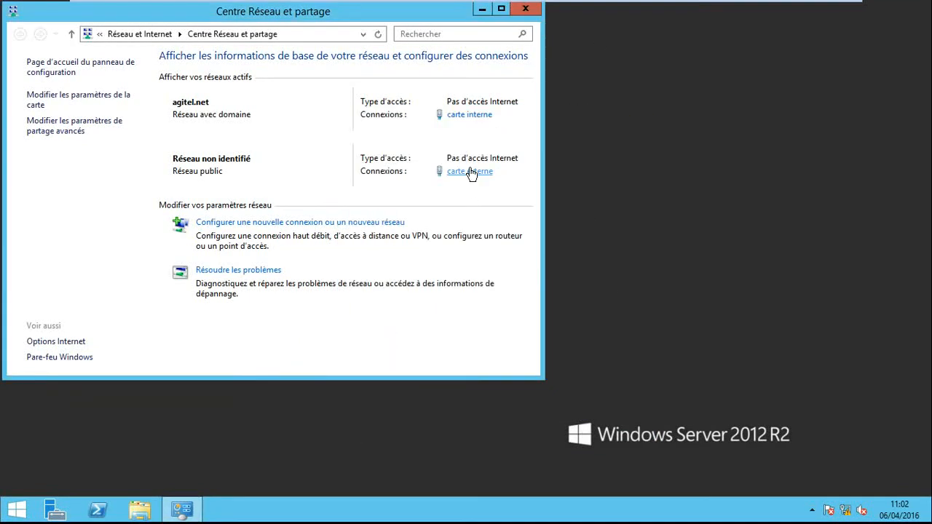
- Review the IPv4 settings of the external network card on the unidentified public network, and close the network windows
left_click(472, 172)
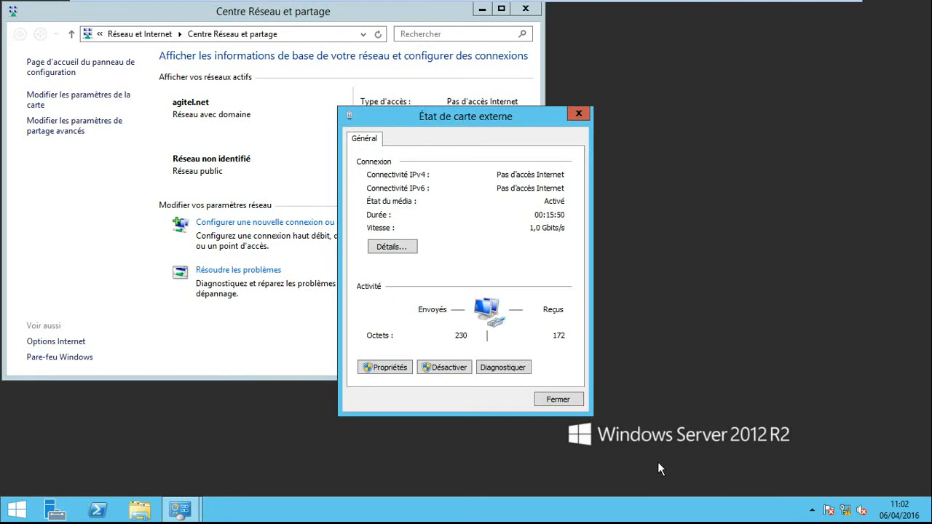
left_click(394, 368)
left_click(530, 316)
left_click(600, 339)
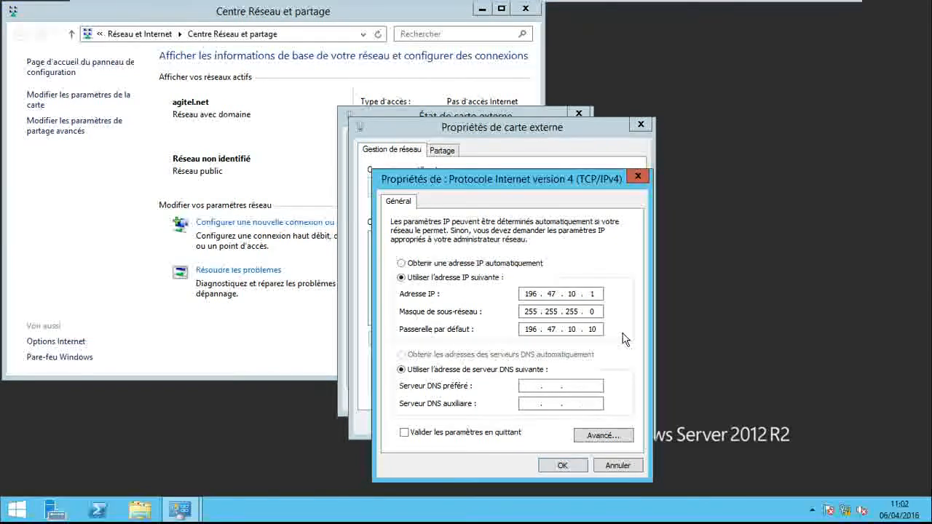
left_click(636, 179)
left_click(641, 126)
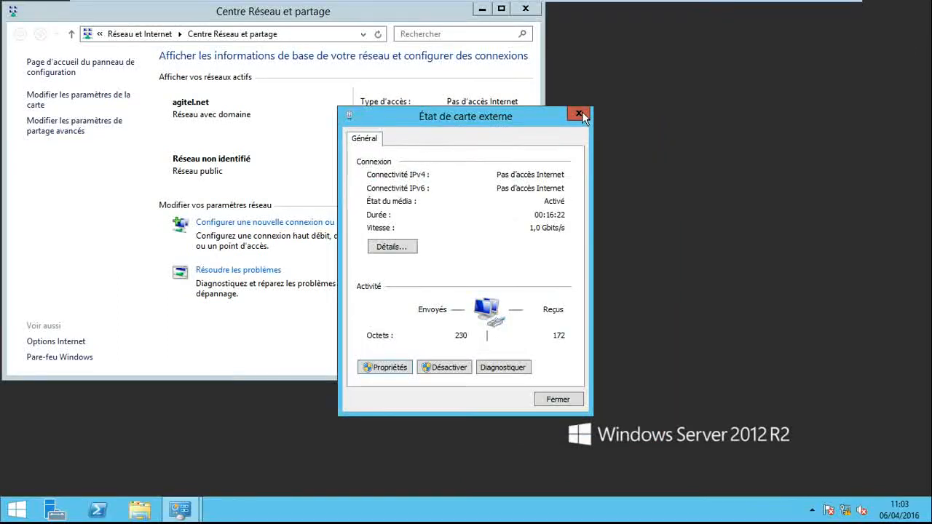
left_click(579, 114)
left_click(526, 10)
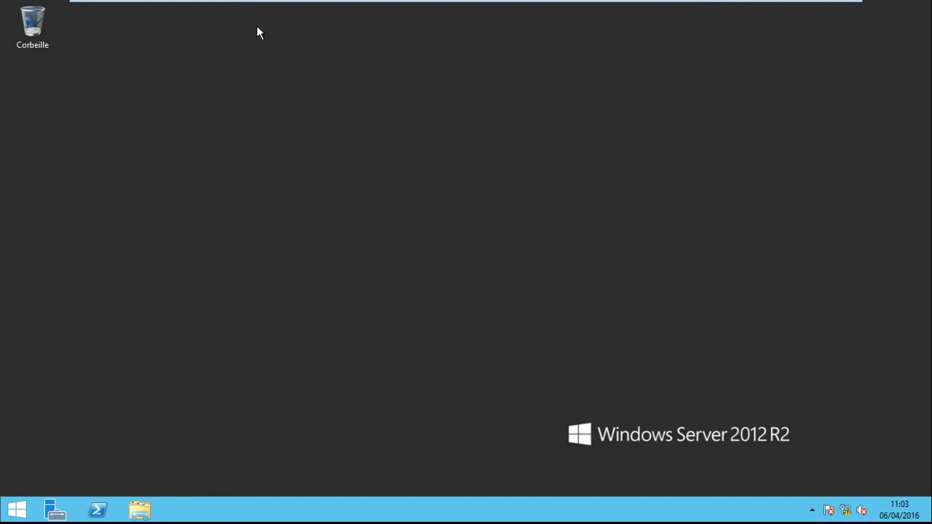
- Open the Active Directory users and computers console (Utilisateurs et ordinateurs Active Directory) from the administrative tools
left_click(143, 9)
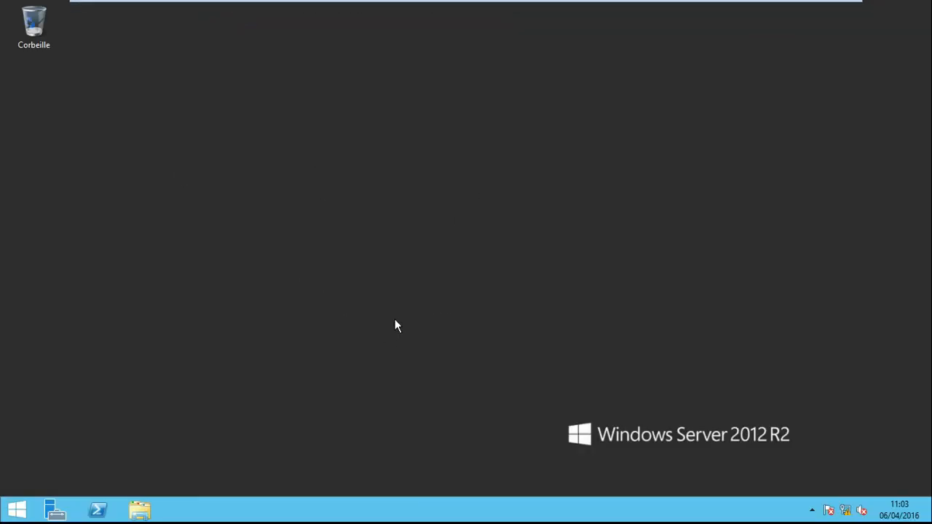
left_click(14, 512)
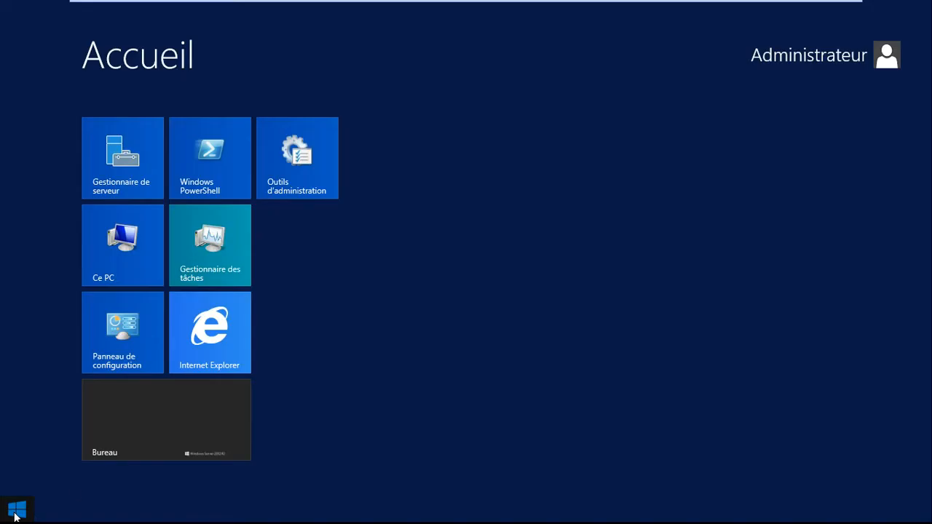
left_click(282, 169)
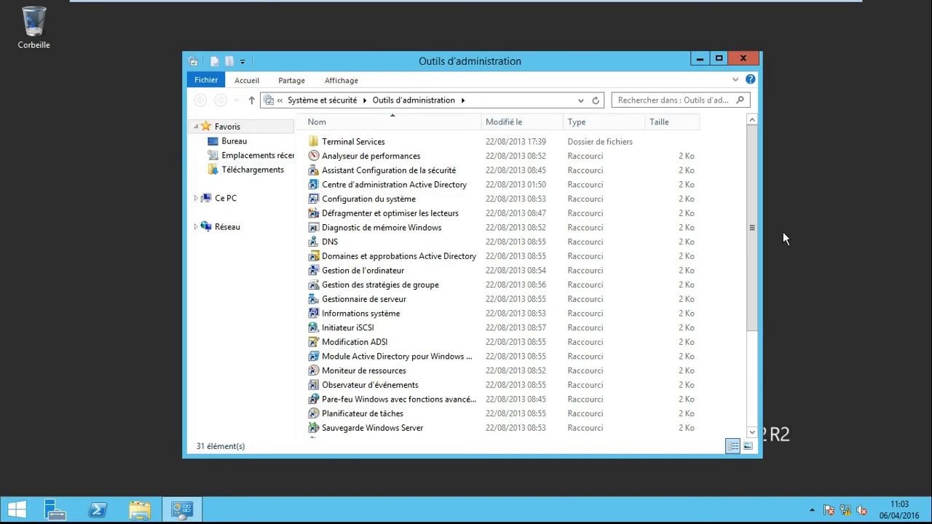
left_click(750, 335)
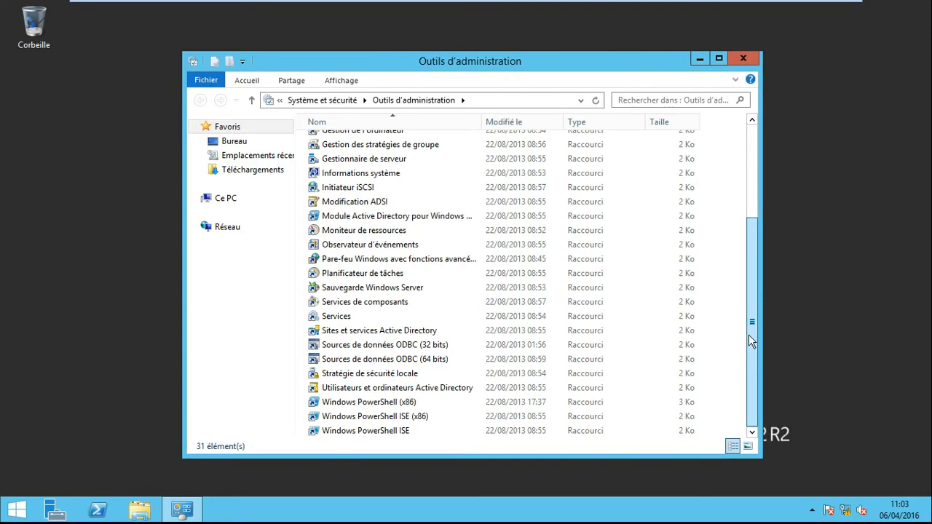
left_click(470, 389)
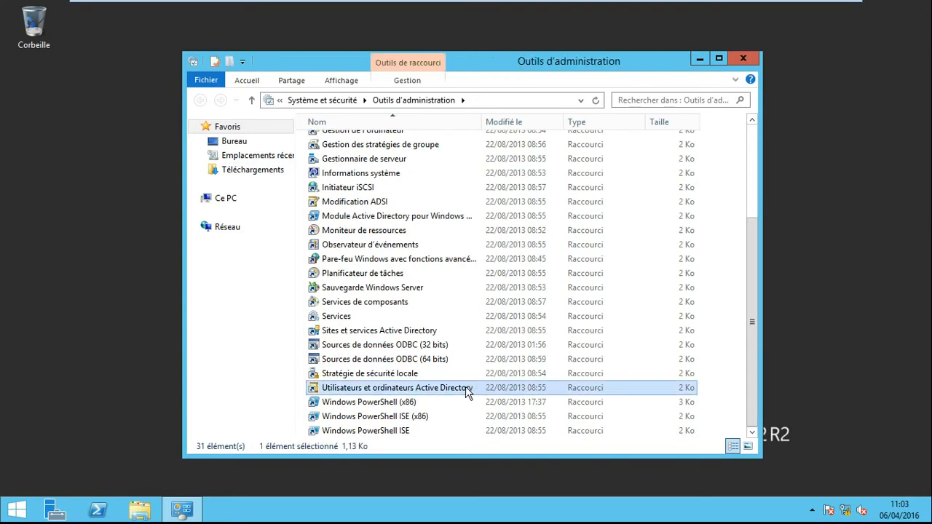
double_click(467, 389)
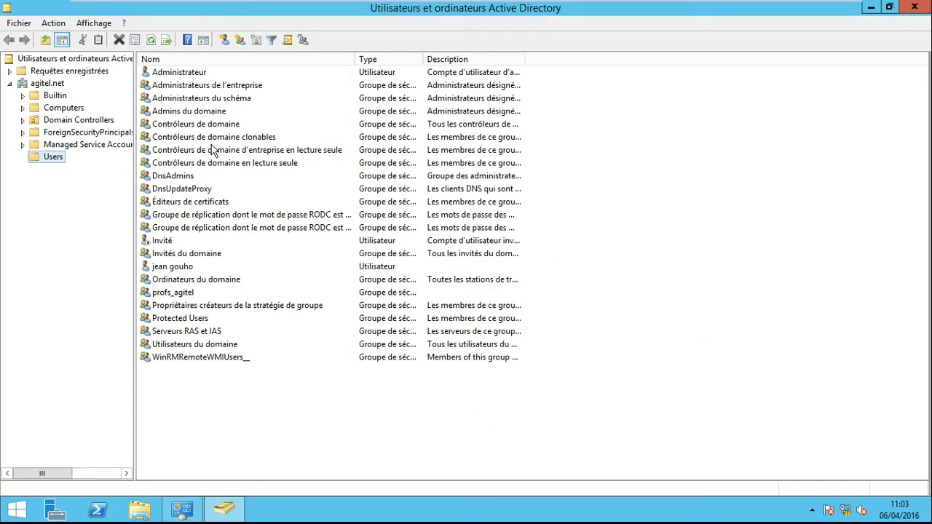
- Start a new user in agitel.net/Users with a first name, last name and a lastname.firstname logon name
left_click(222, 42)
left_click_drag(220, 15, 426, 141)
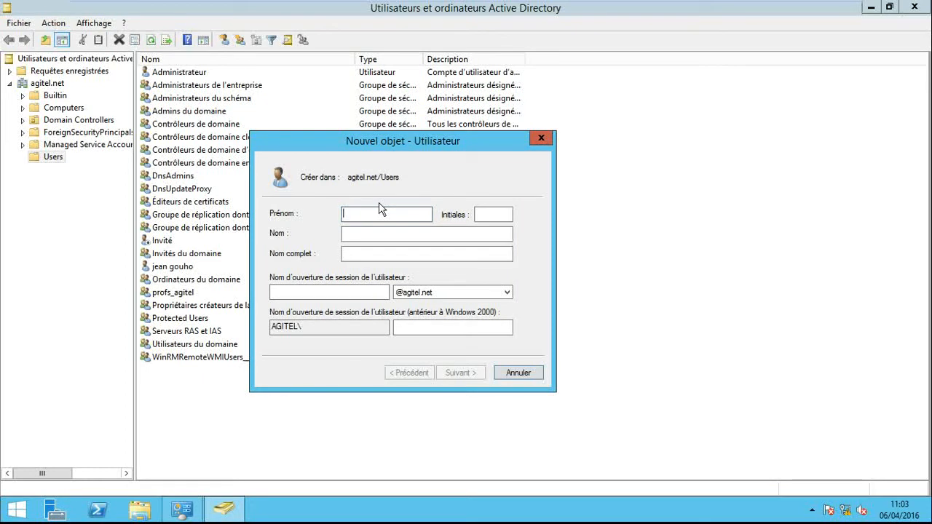
type("nathan")
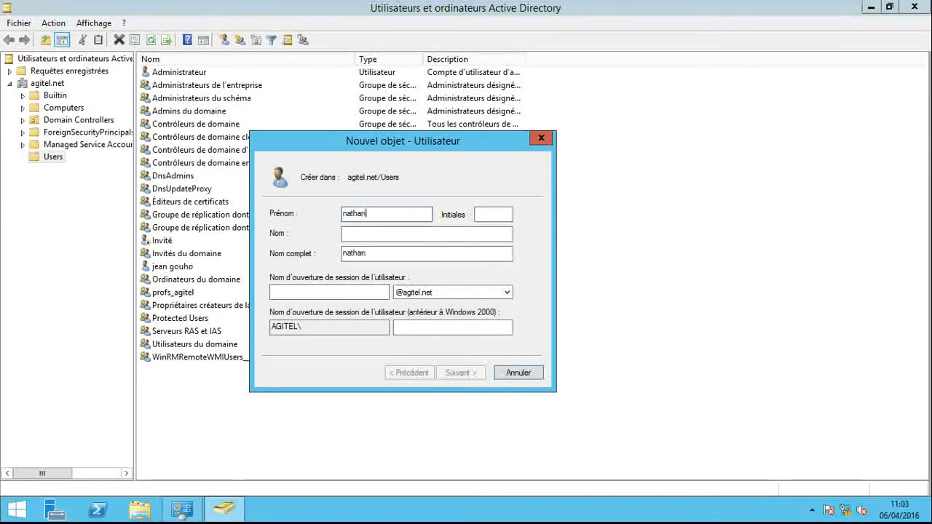
key("Tab")
key("Tab")
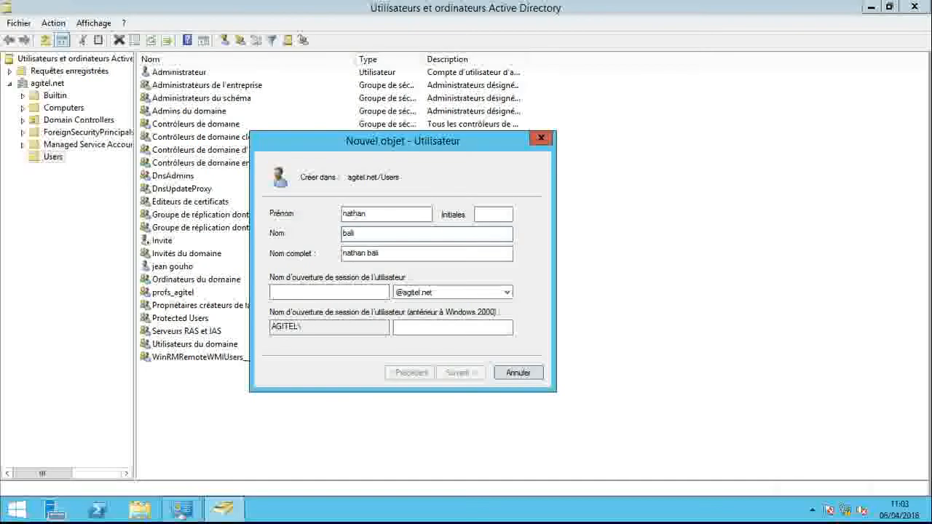
key("Tab")
key("Tab")
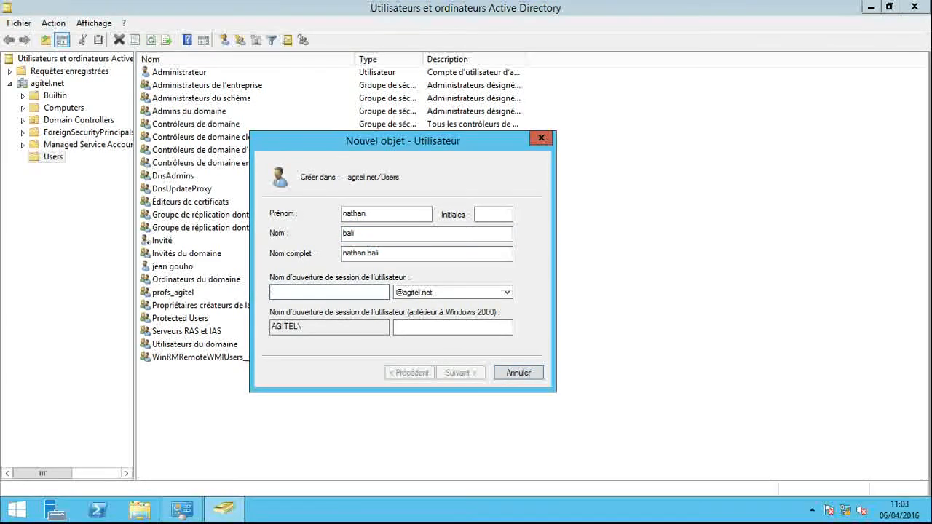
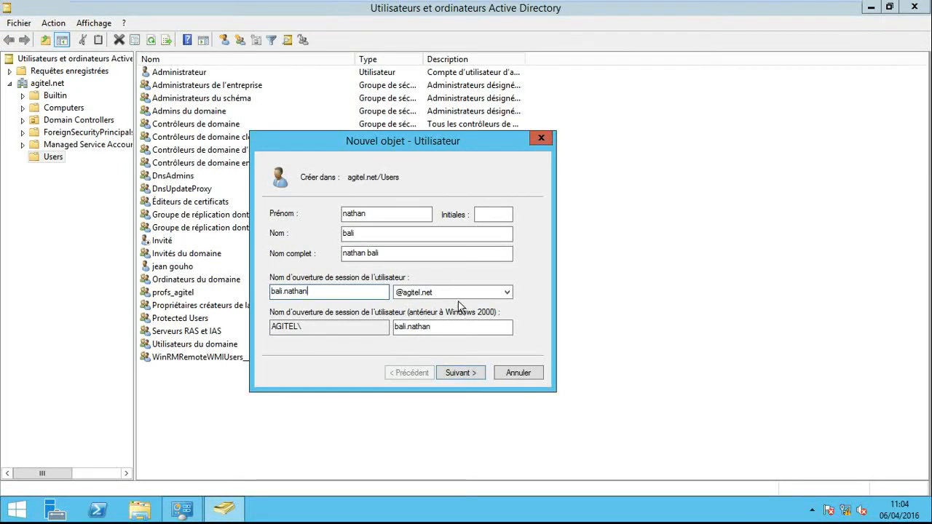
left_click(464, 374)
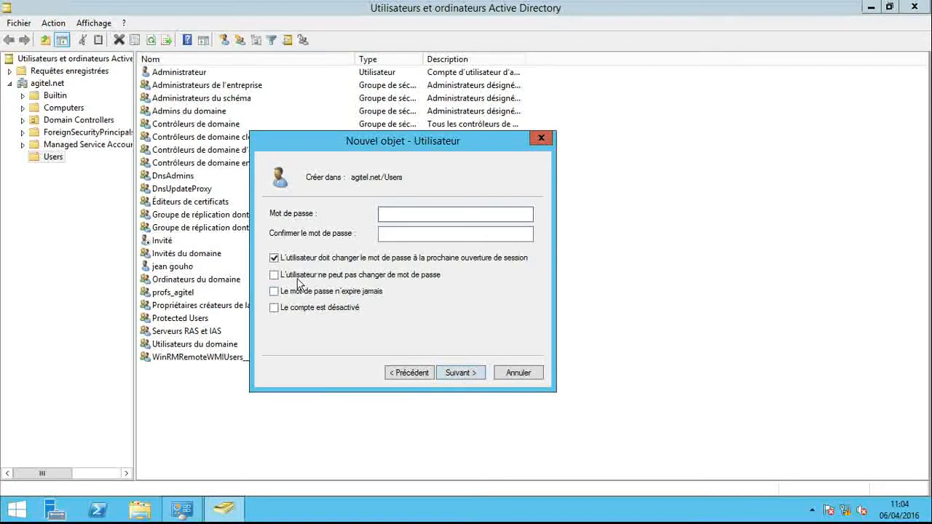
- Remove the password change requirement at next logon, forbid the user from changing the password, and make it never expire
left_click(274, 258)
left_click(275, 275)
left_click(275, 292)
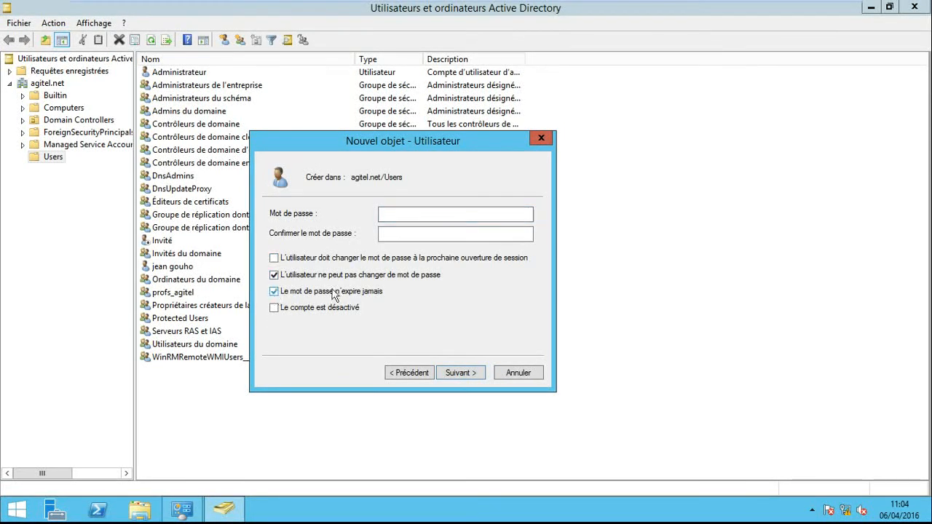
- Enter and confirm the account password, and finish creating the user
left_click(400, 214)
type("••")
key("Tab")
type("•••")
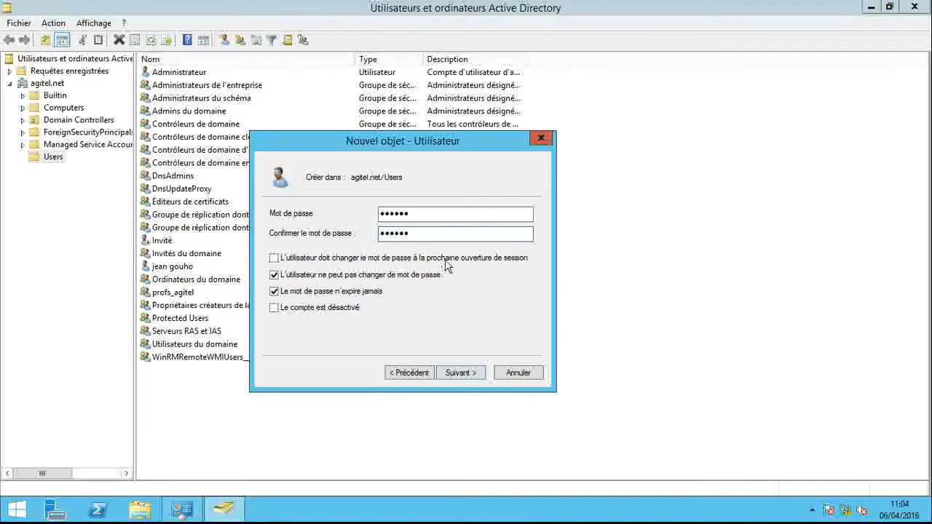
left_click(464, 372)
left_click(461, 372)
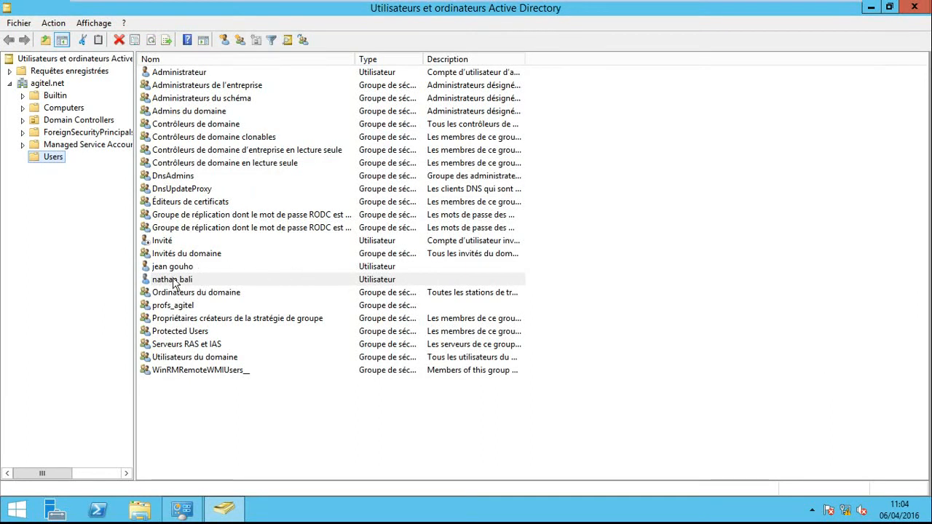
- Create a global security group named etudiants_agitel in the agitel.net Users container
left_click(555, 457)
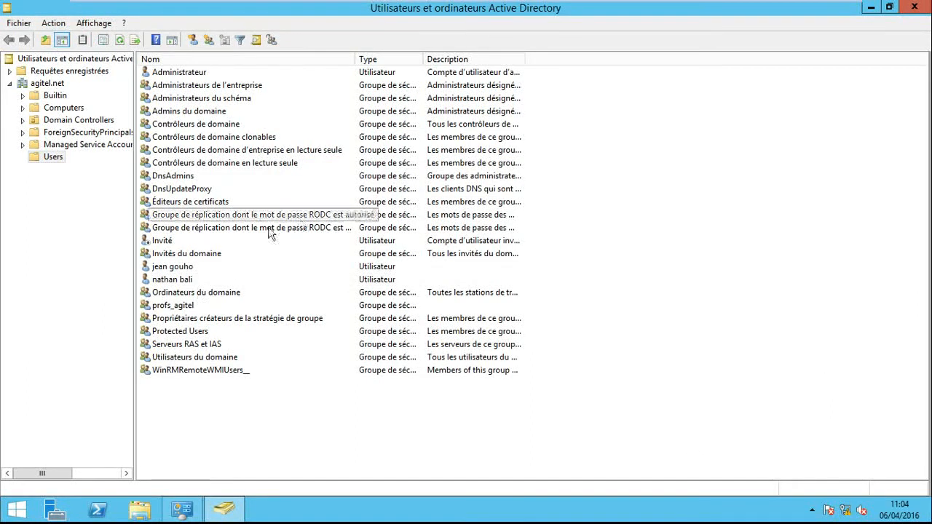
left_click(208, 39)
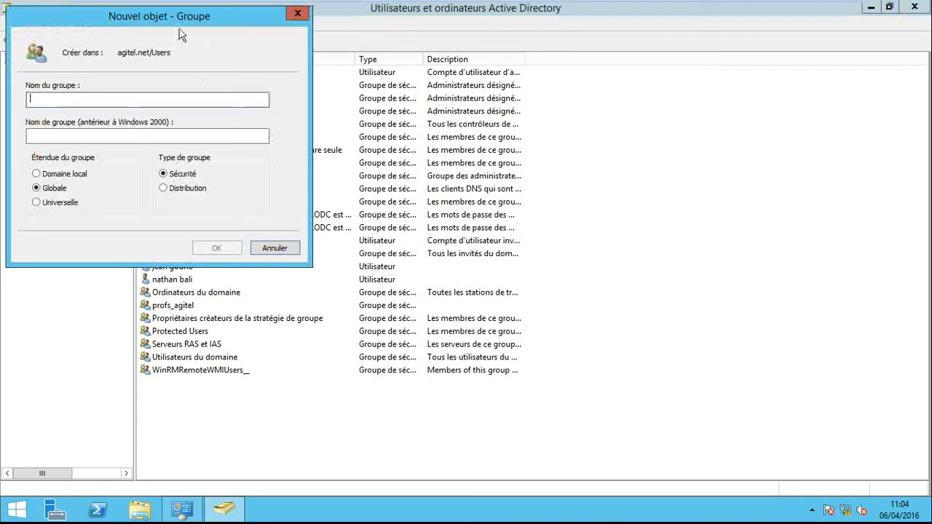
left_click_drag(180, 15, 405, 116)
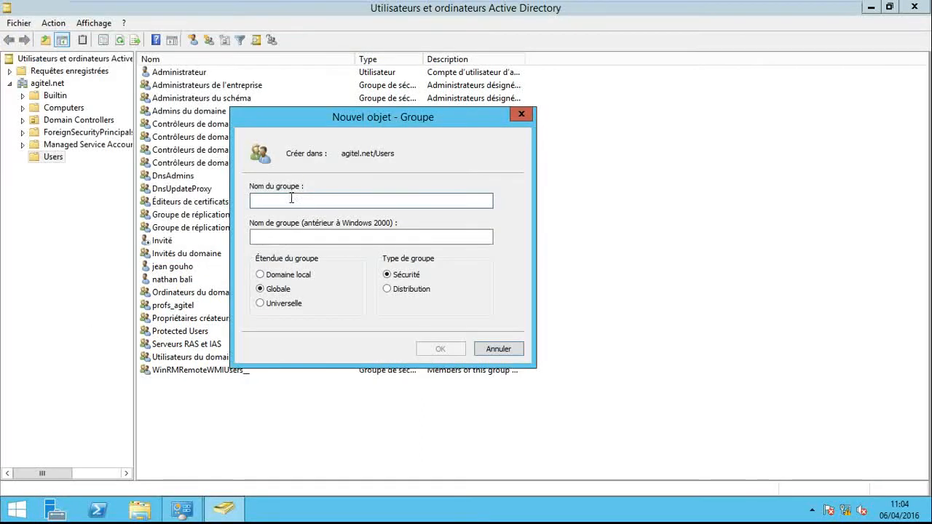
type("et")
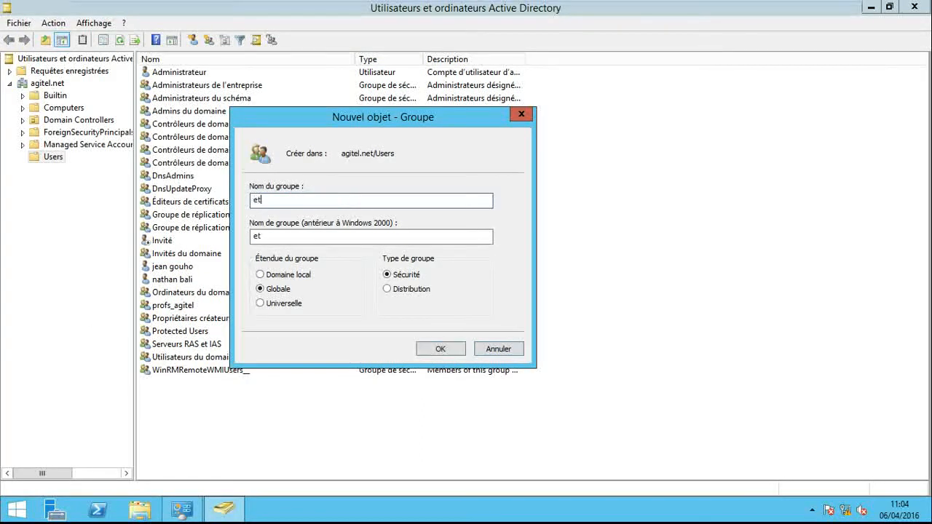
type("udiants_agitel")
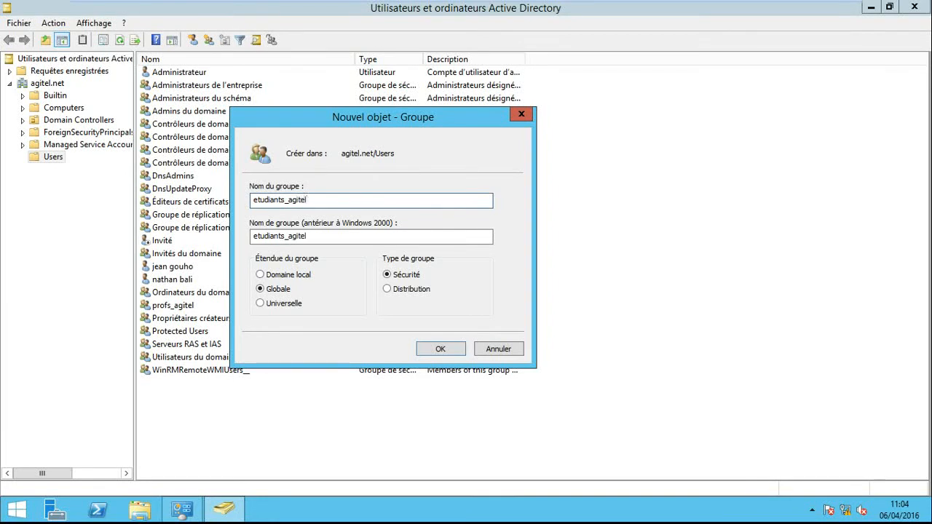
left_click(440, 350)
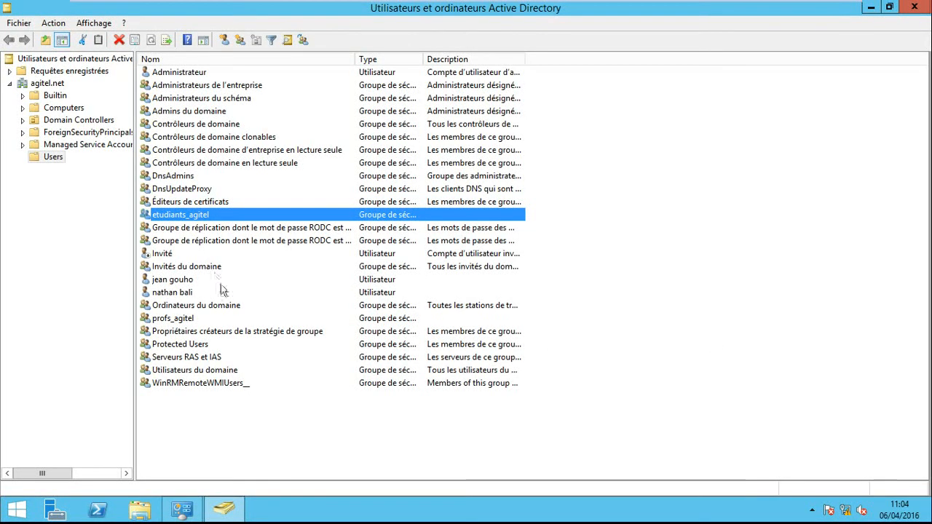
- Add the newly created user as a member of the etudiants_agitel group, resolving the entered first name and applying the change
right_click(170, 297)
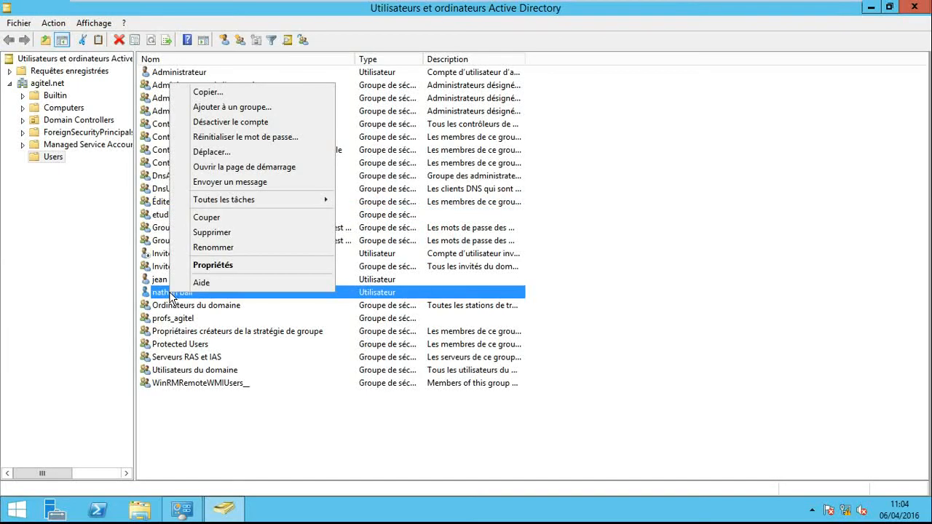
left_click(165, 216)
right_click(165, 218)
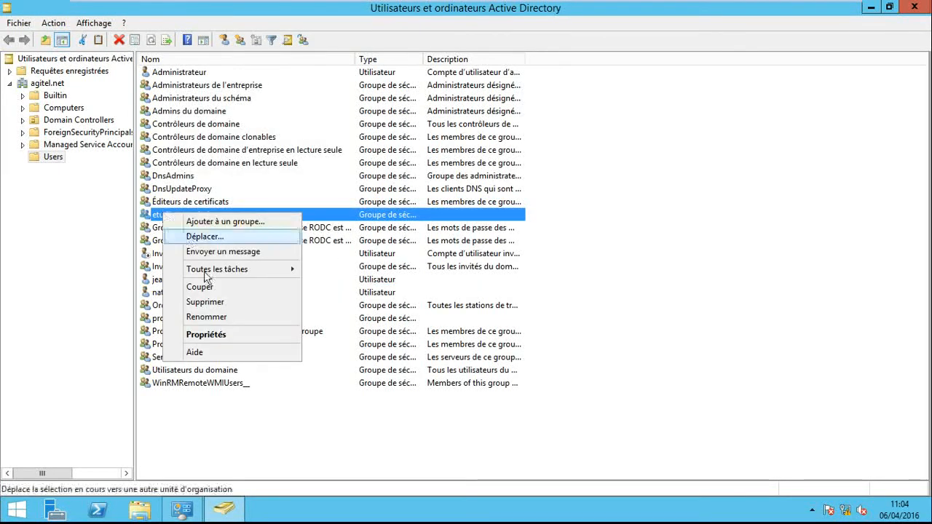
left_click(217, 336)
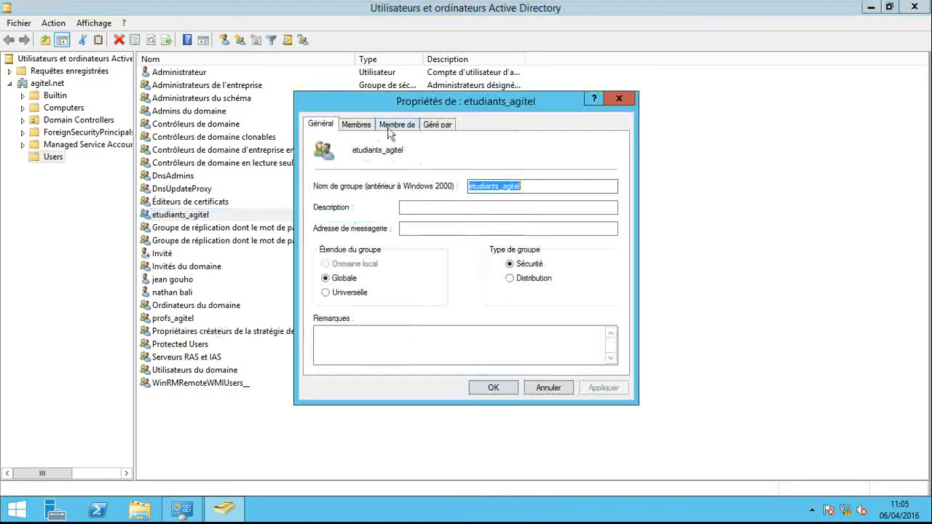
left_click(357, 125)
left_click(335, 347)
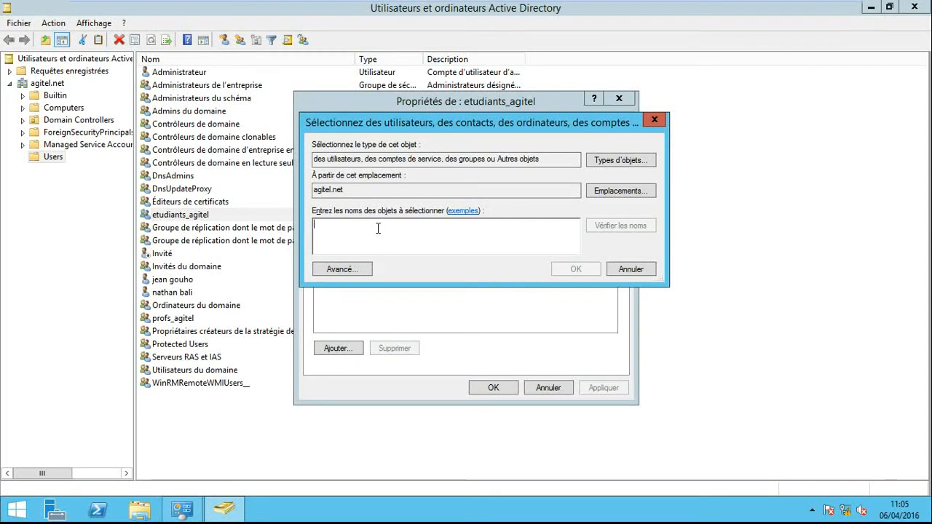
type("nathan")
left_click(619, 227)
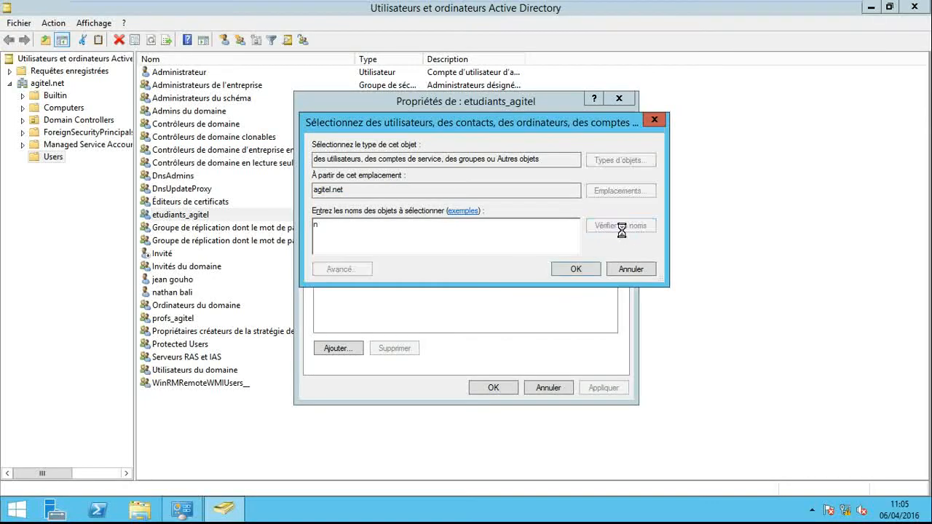
left_click(591, 274)
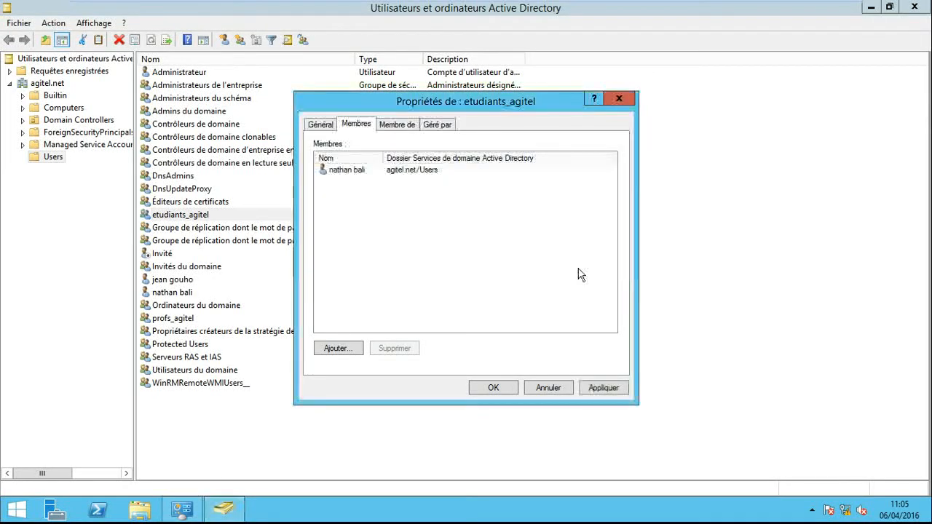
left_click(597, 388)
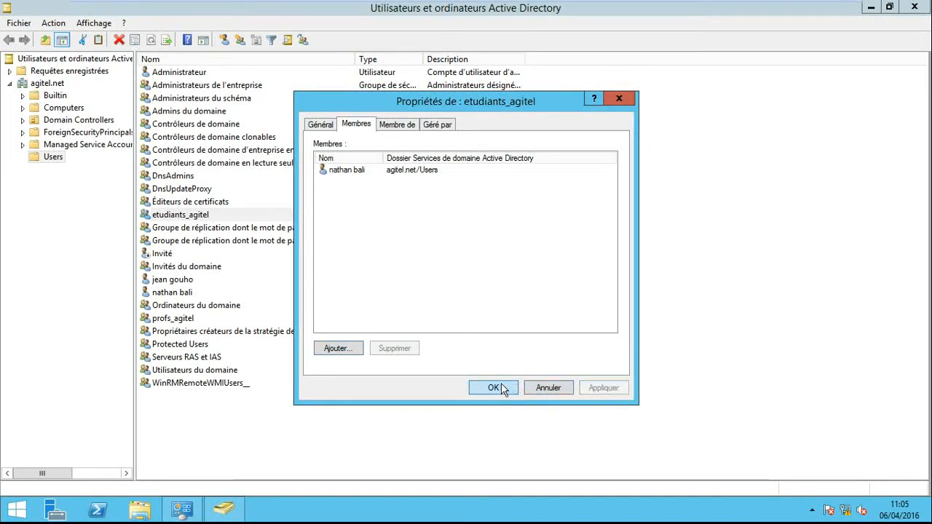
left_click(506, 388)
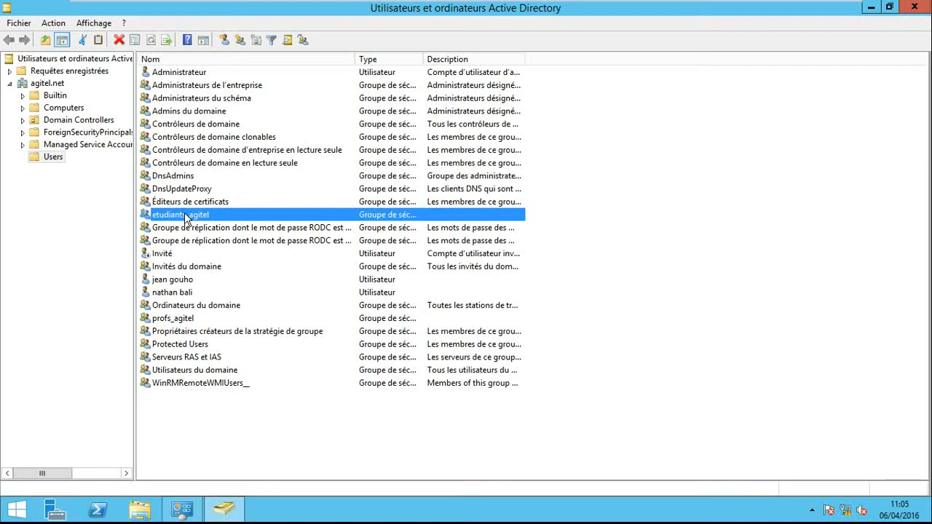
- Check the member list in the etudiants_agitel group's properties, then close them
right_click(186, 218)
left_click(244, 337)
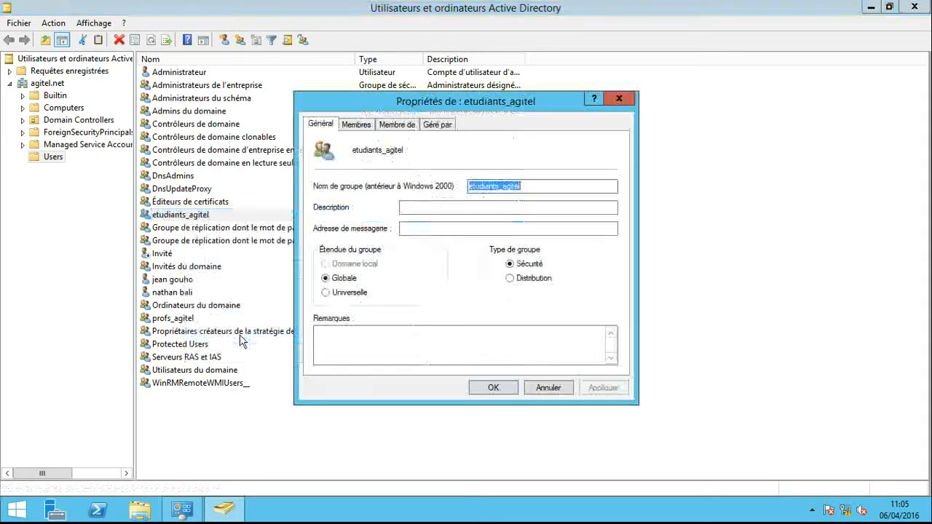
left_click(364, 126)
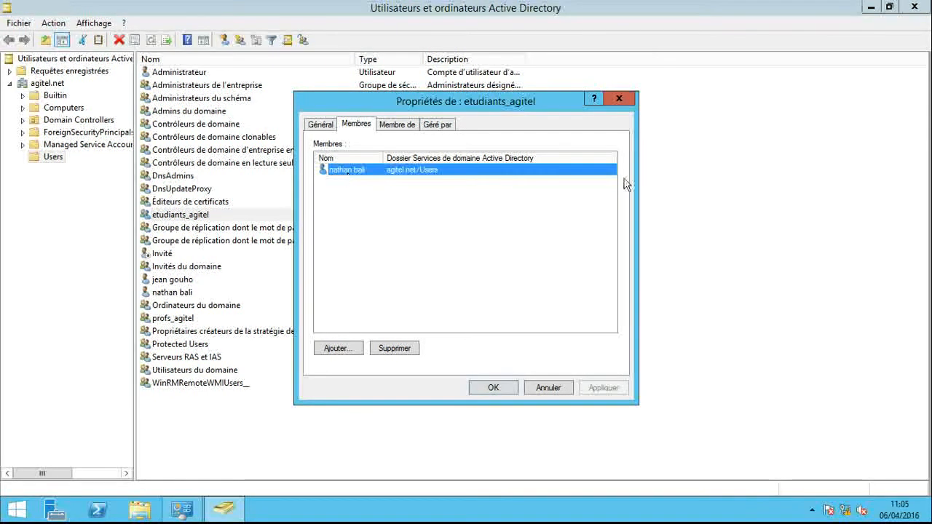
left_click(619, 99)
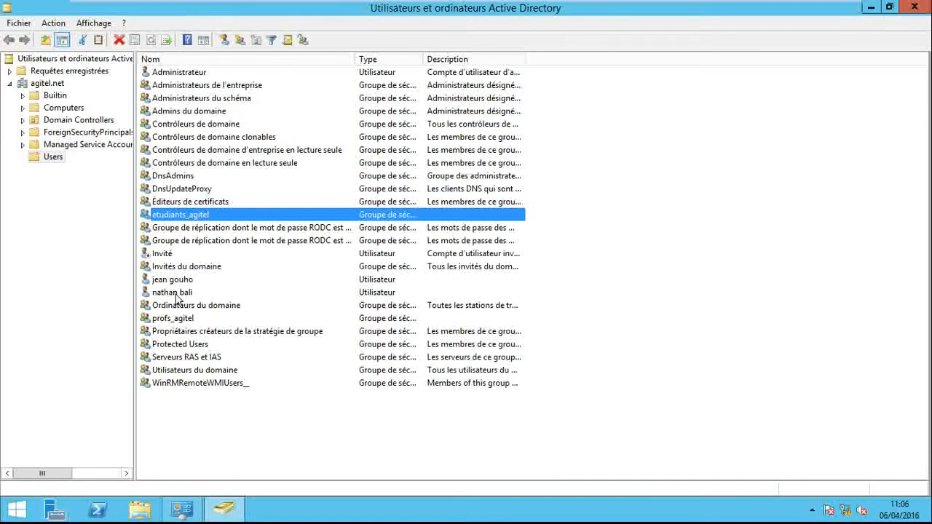
- Set the new user's dial-in network access permission to "Autoriser l'accès" and save the account properties
right_click(175, 295)
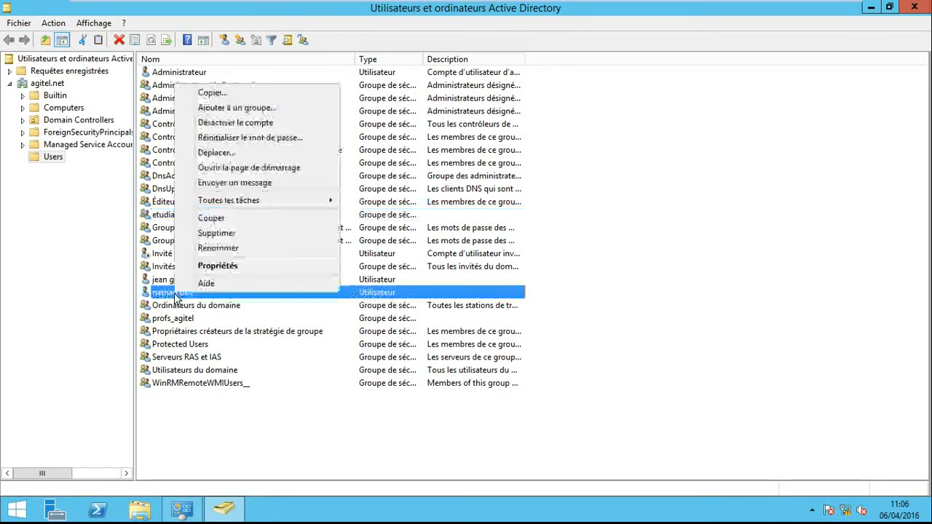
left_click(218, 267)
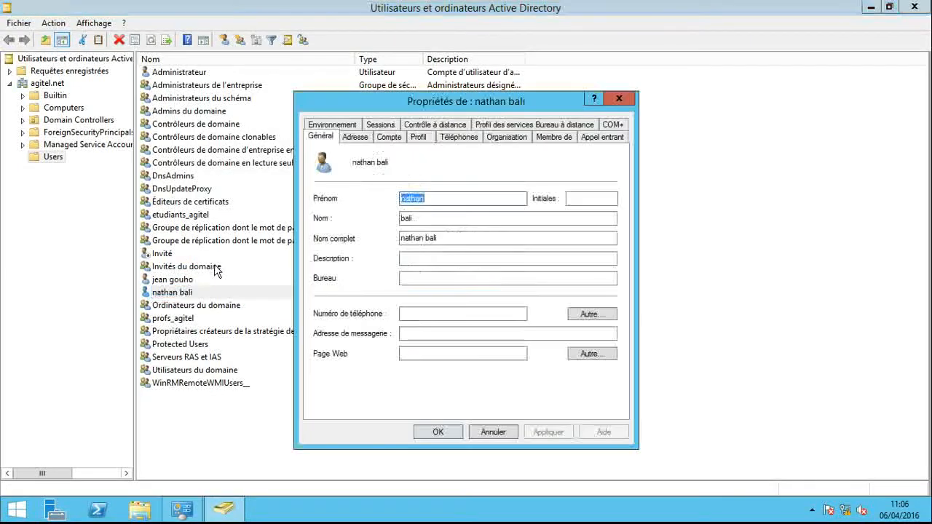
left_click(607, 137)
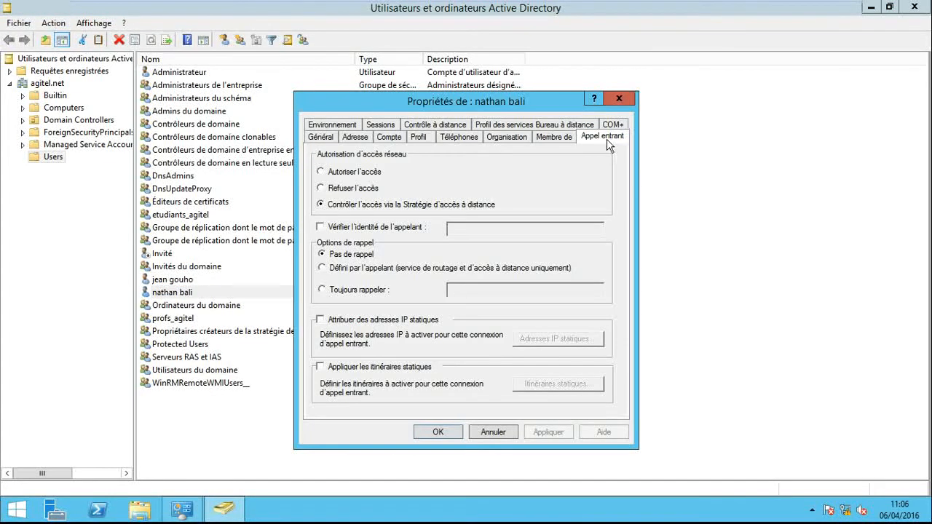
left_click(321, 172)
left_click(440, 432)
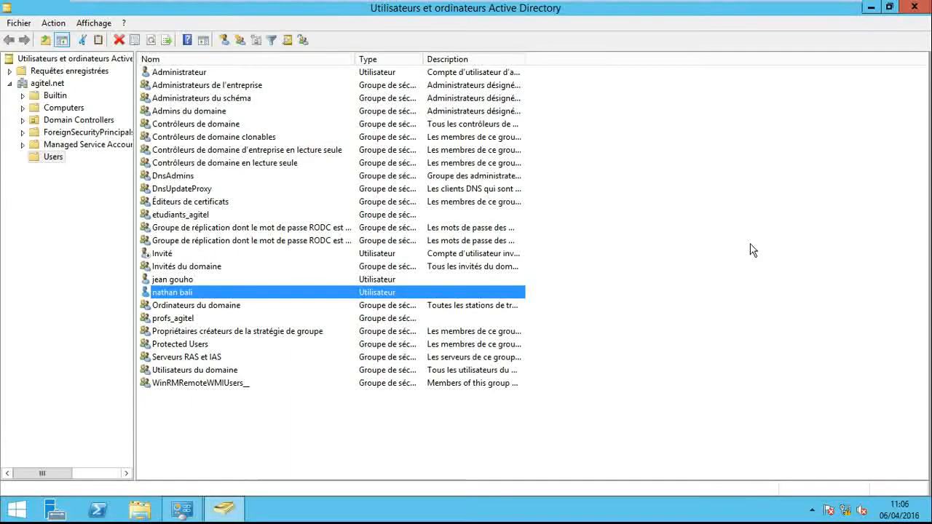
- Reopen the new user's properties to verify the dial-in network access permission, and close them
right_click(193, 294)
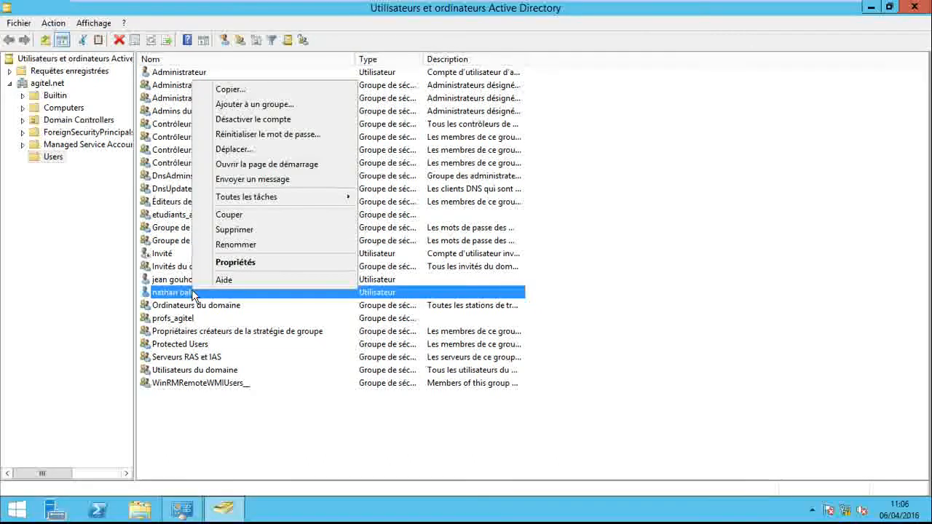
left_click(249, 263)
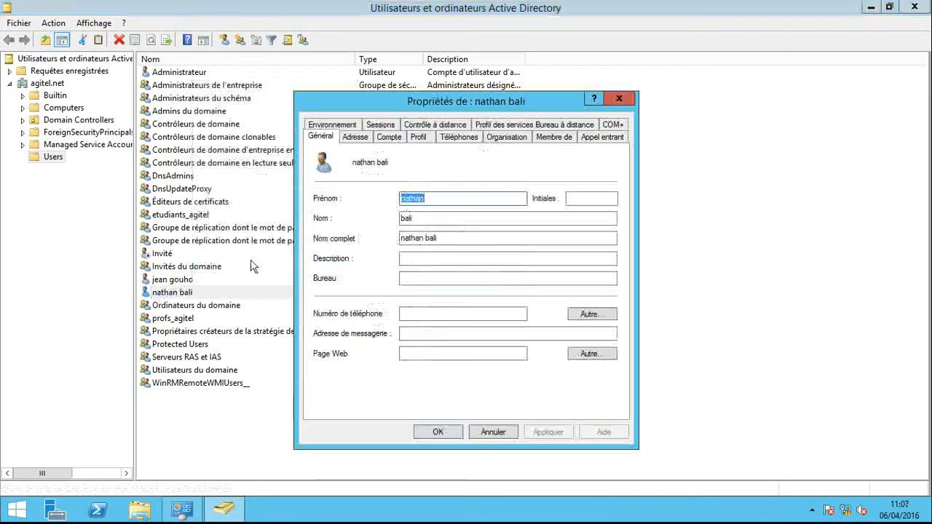
left_click(605, 138)
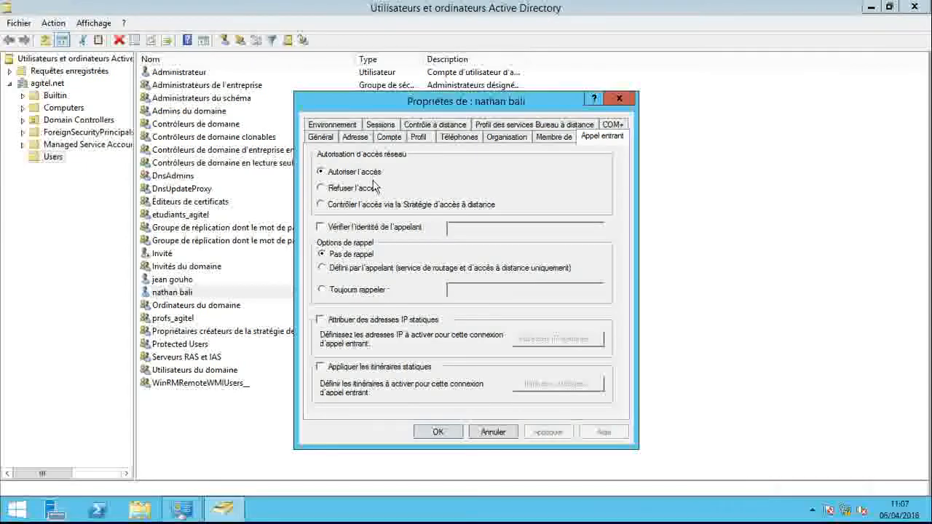
left_click(438, 432)
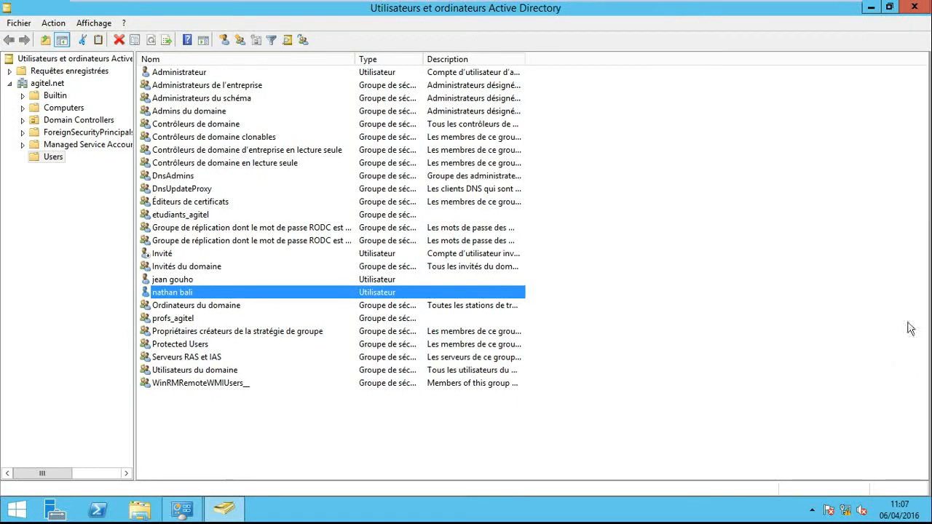
- Close the Active Directory console and the administrative tools window, and open local disk C: in File Explorer
mouse_move(930, 4)
left_click(928, 3)
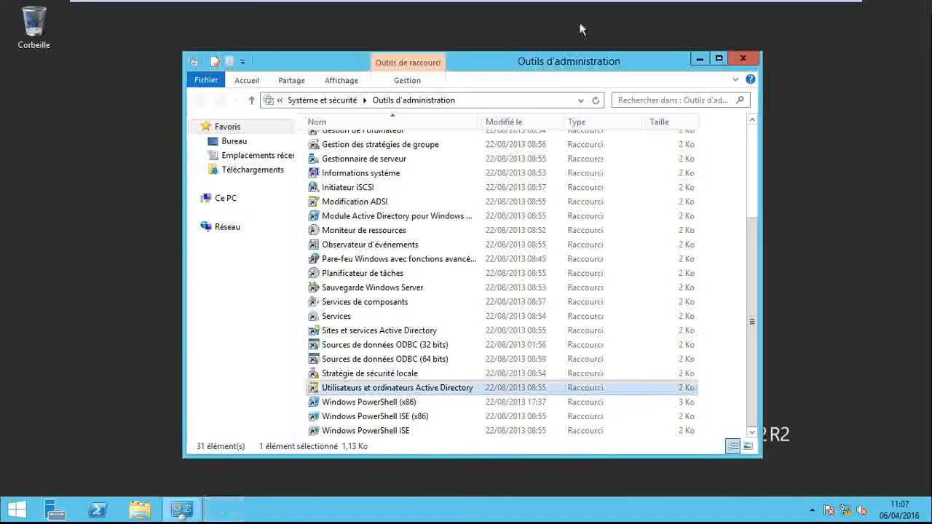
left_click(750, 58)
left_click(143, 513)
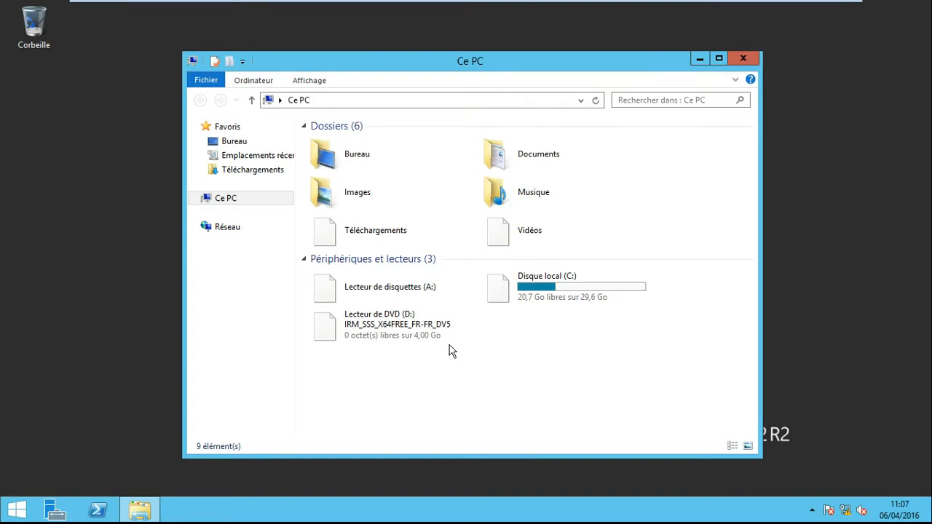
double_click(527, 305)
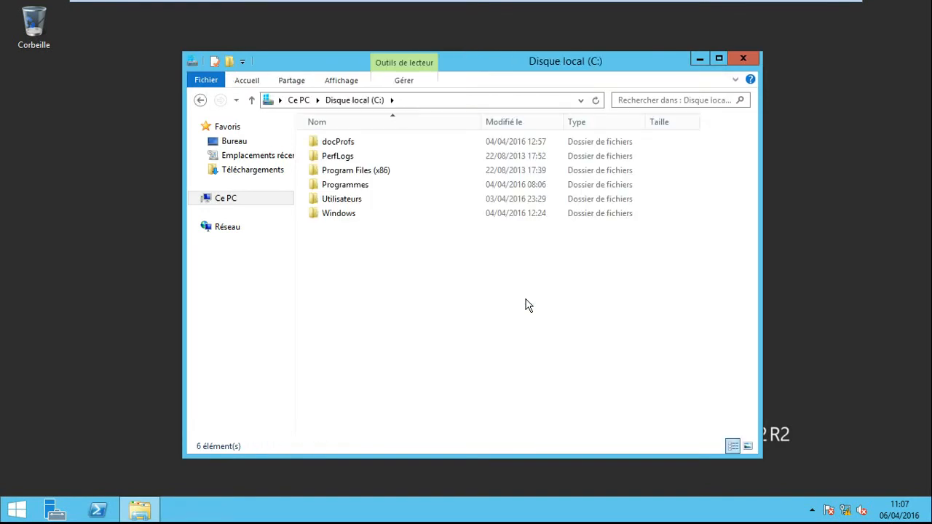
- Create a folder named docVPN at the root of local disk C:
left_click(346, 143)
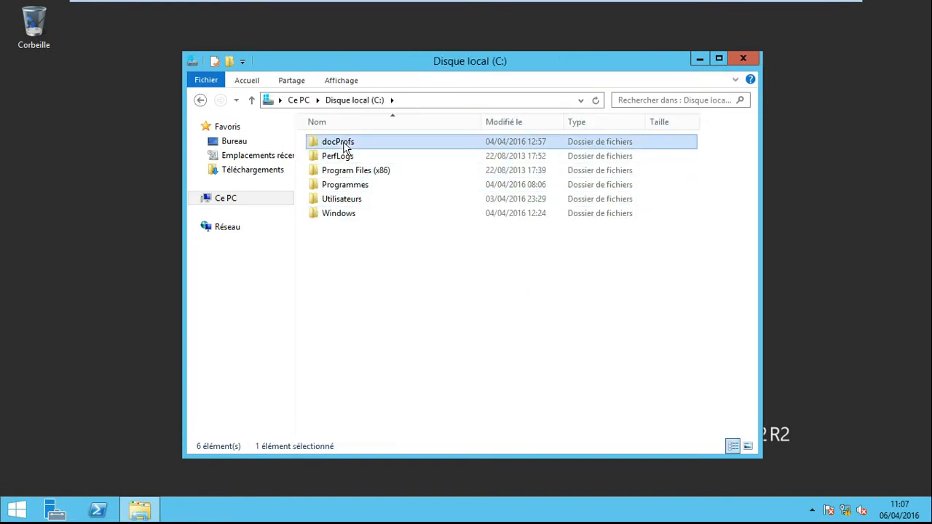
right_click(357, 250)
mouse_move(445, 374)
left_click(521, 372)
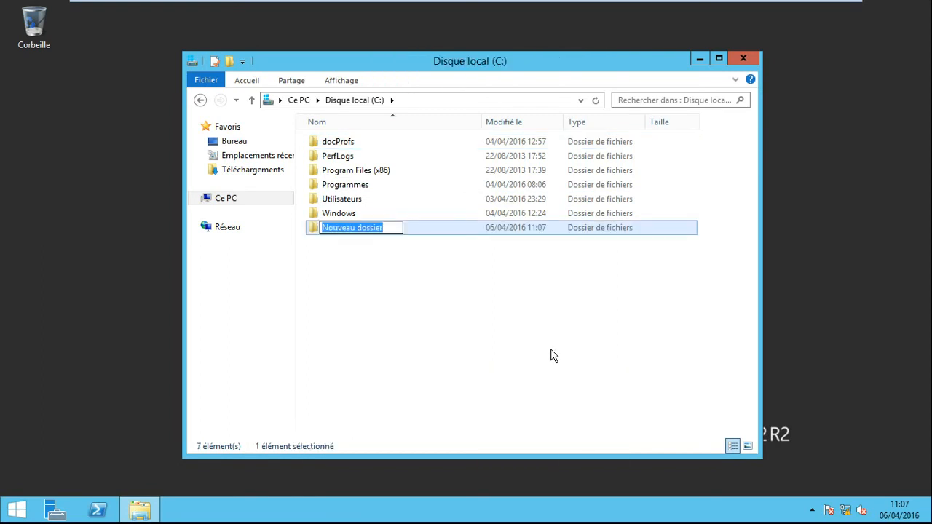
type("docVPN")
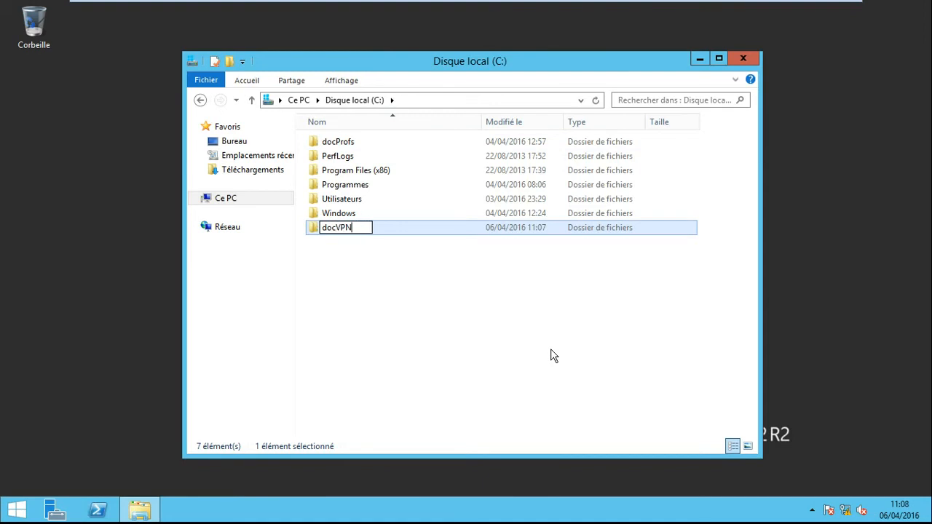
left_click(500, 328)
- Create a text document named etudiants inside the docVPN folder
double_click(334, 230)
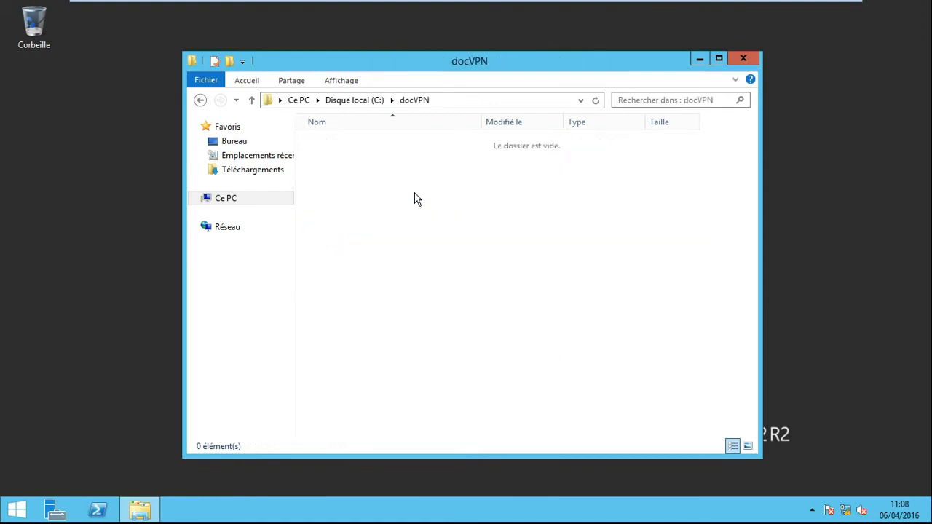
right_click(415, 198)
mouse_move(503, 355)
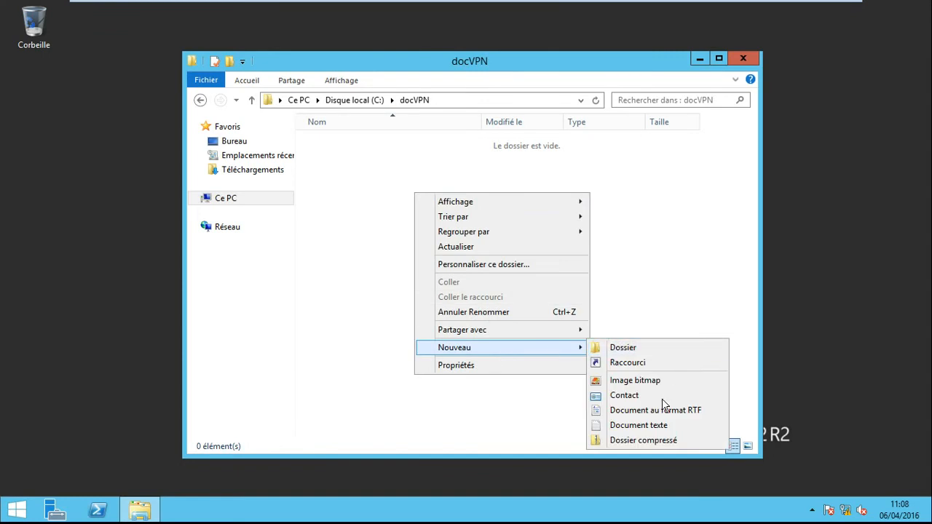
left_click(613, 425)
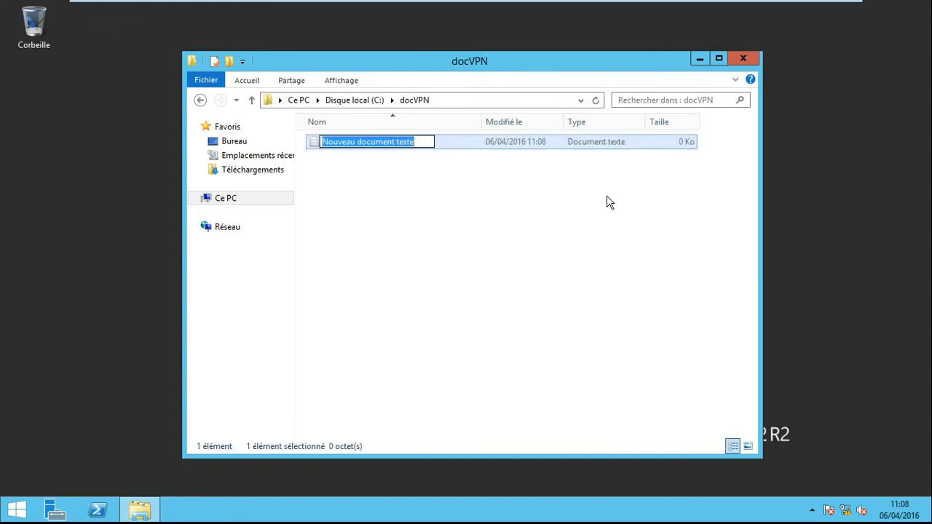
type("etudiants")
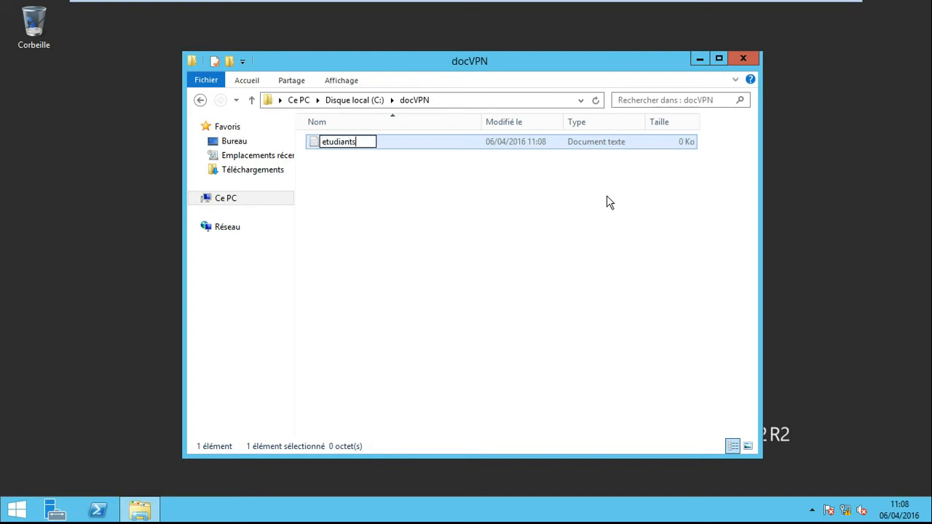
left_click(404, 196)
- Open the etudiants document in Notepad and write "test de connexion VPN PPTP sous Windows server 2012 R2"
left_click(351, 145)
double_click(350, 144)
left_click_drag(313, 78, 495, 130)
type("test de conn")
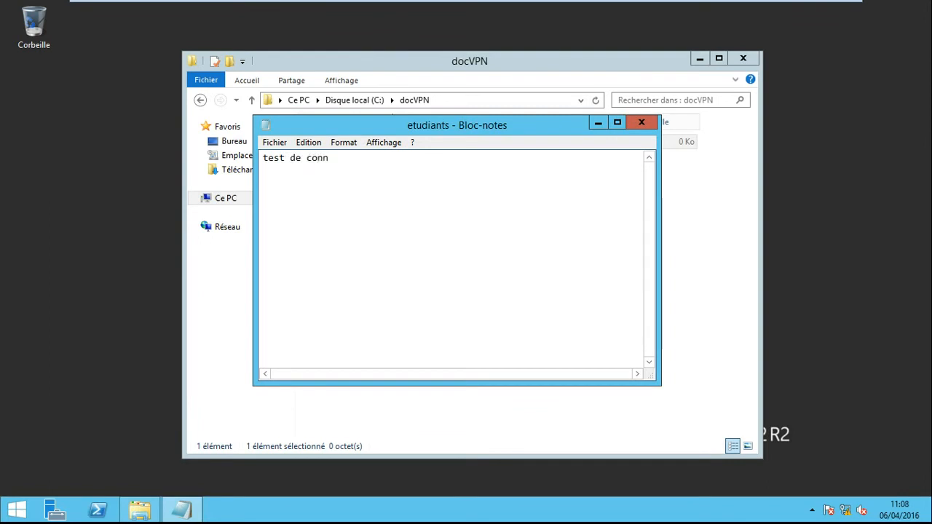
type("exion VPN")
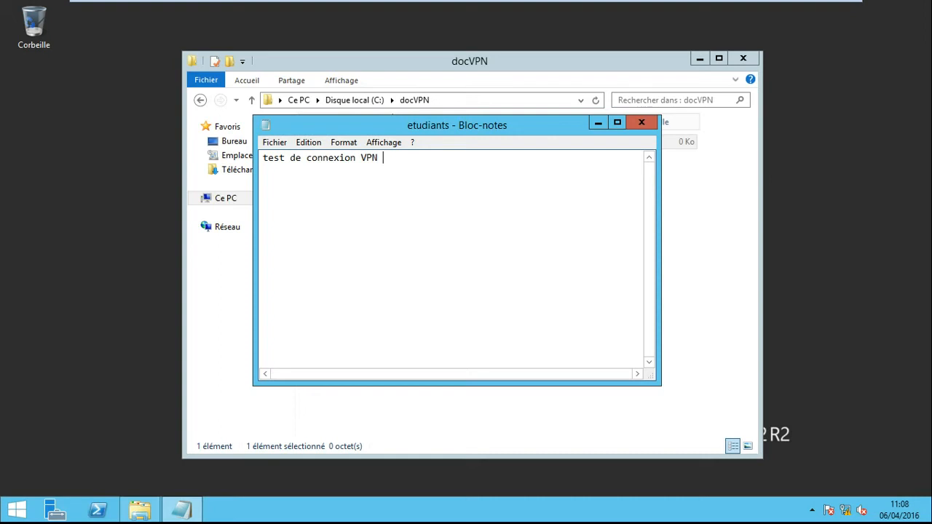
type(" PPTP sous Windows ser")
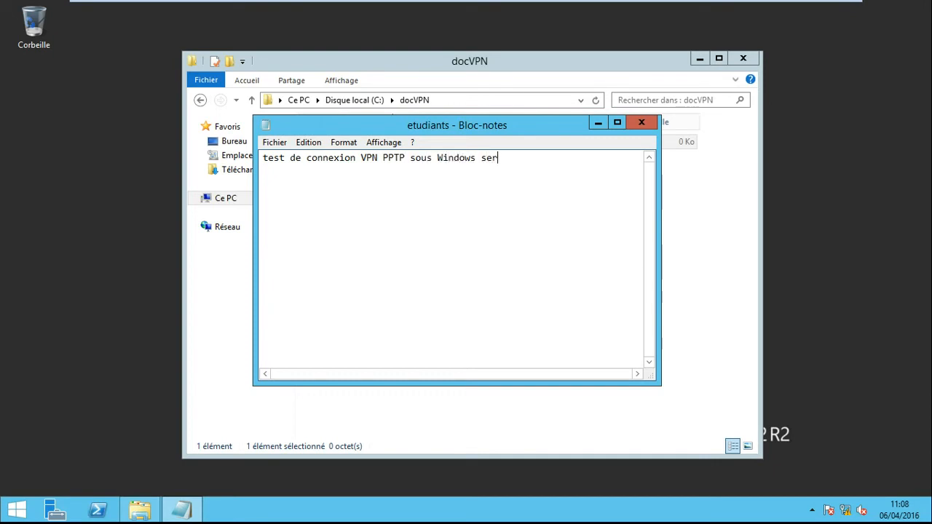
type("ver 2012 R")
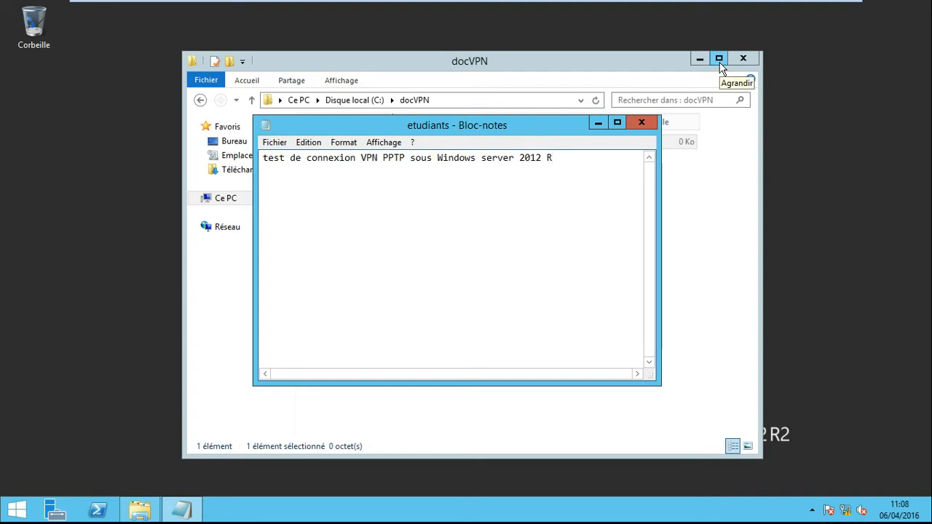
type("2")
- Add a second line reading "à AGITEL" below the VPN test sentence in the etudiants document
key("Return")
type("à AGITEL")
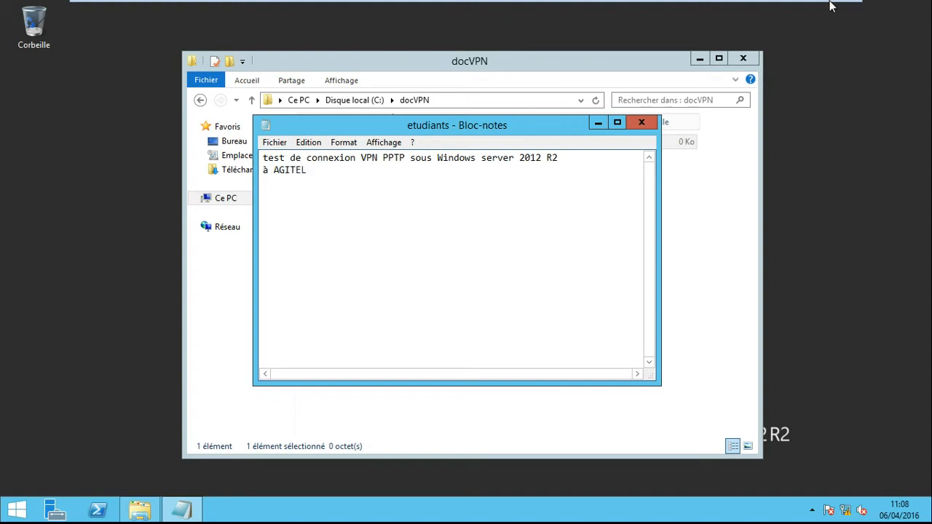
left_click(277, 143)
left_click(318, 205)
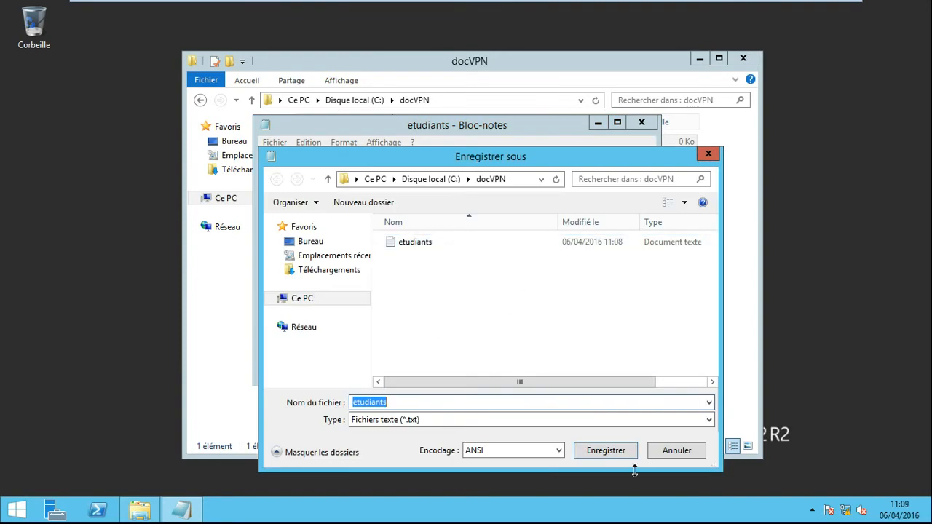
left_click(690, 451)
- Save the etudiants document under its existing name and close Notepad
left_click(274, 142)
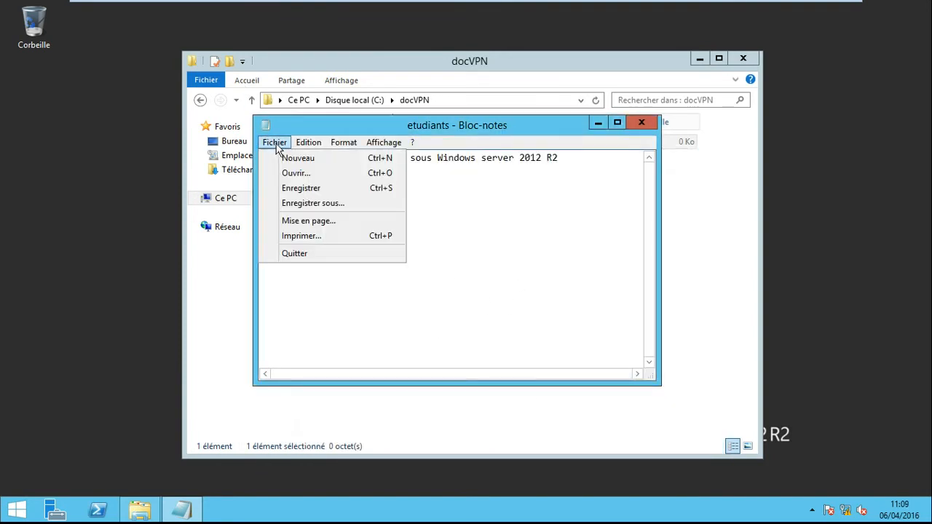
left_click(304, 191)
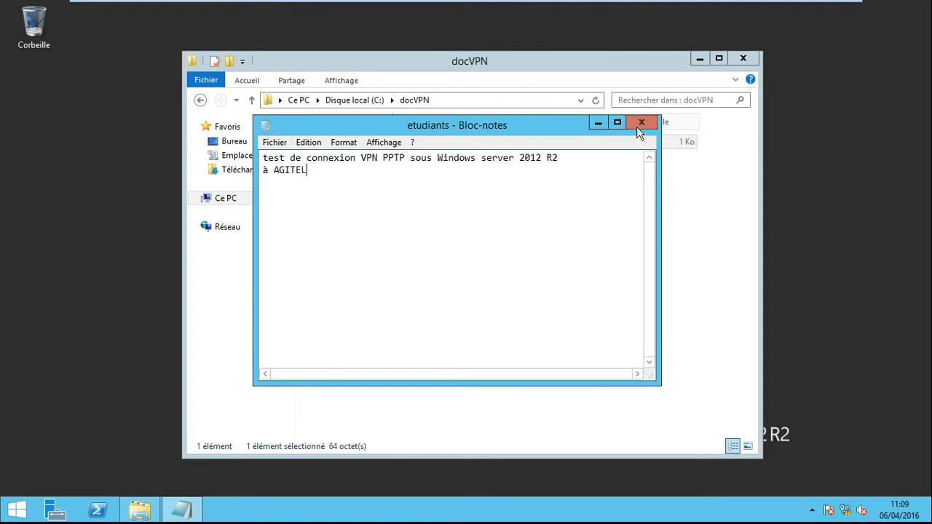
left_click(640, 123)
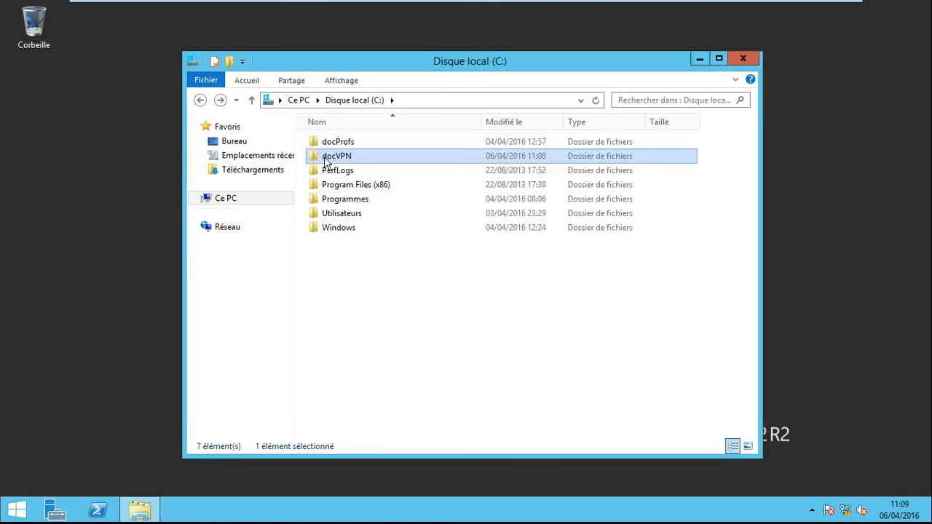
- Start sharing the docVPN folder on disk C: with specific people and add the etudiants_agitel group to its share list
right_click(332, 160)
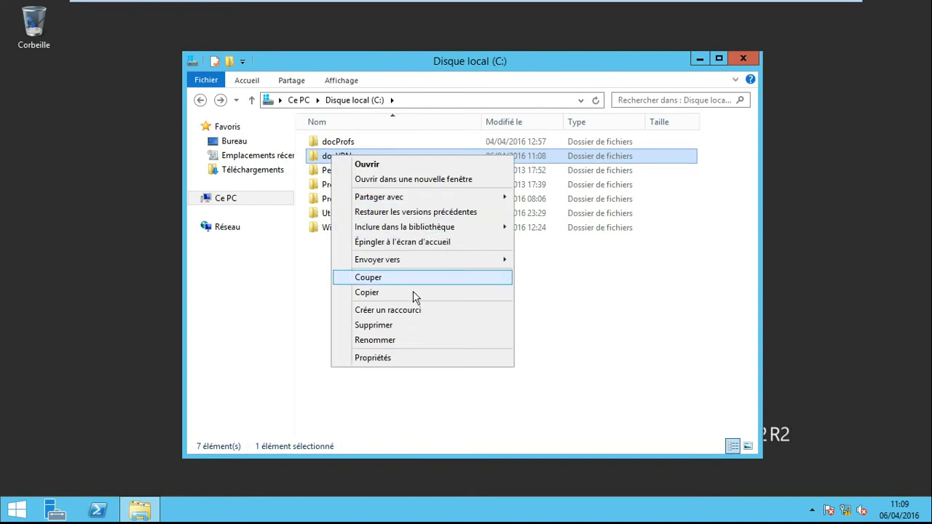
mouse_move(419, 197)
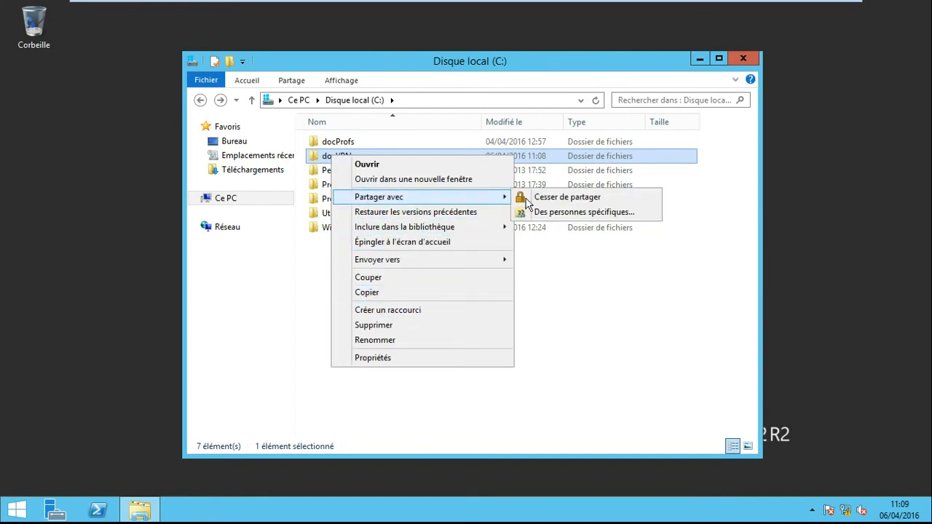
left_click(537, 213)
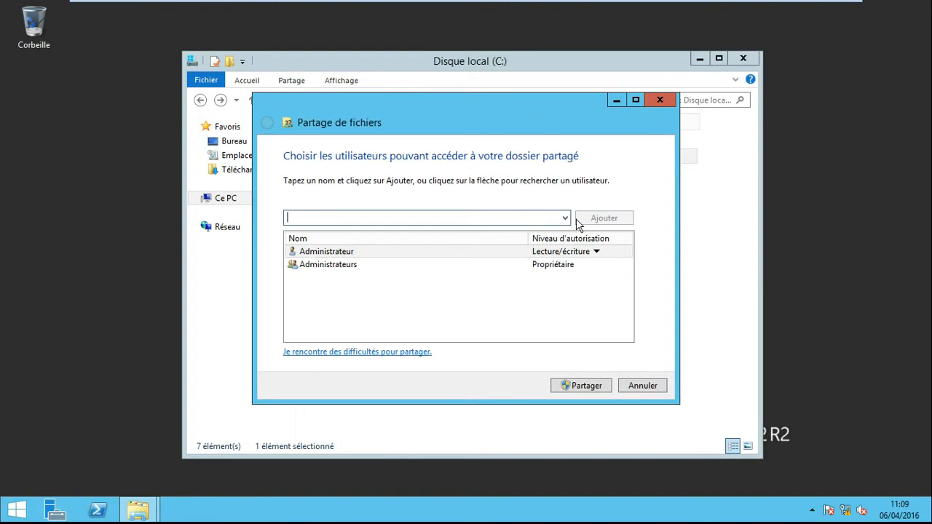
left_click(565, 219)
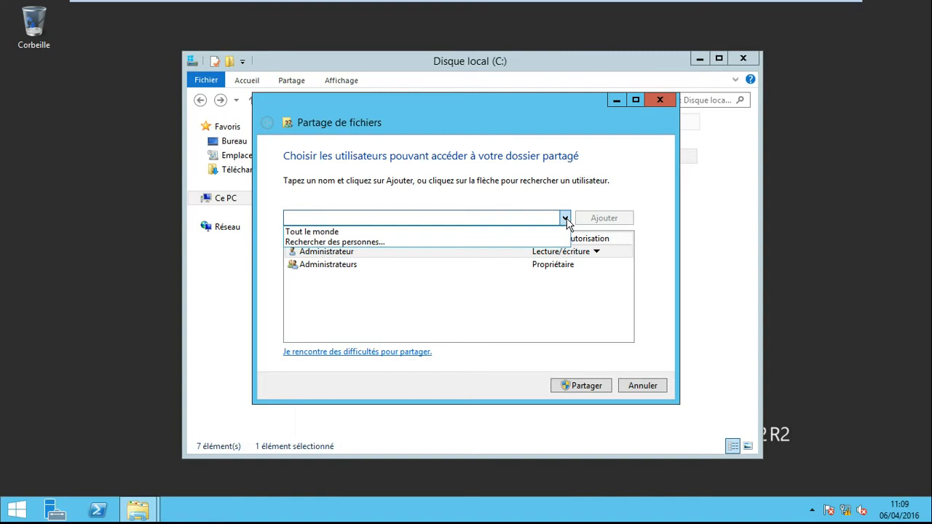
left_click(393, 244)
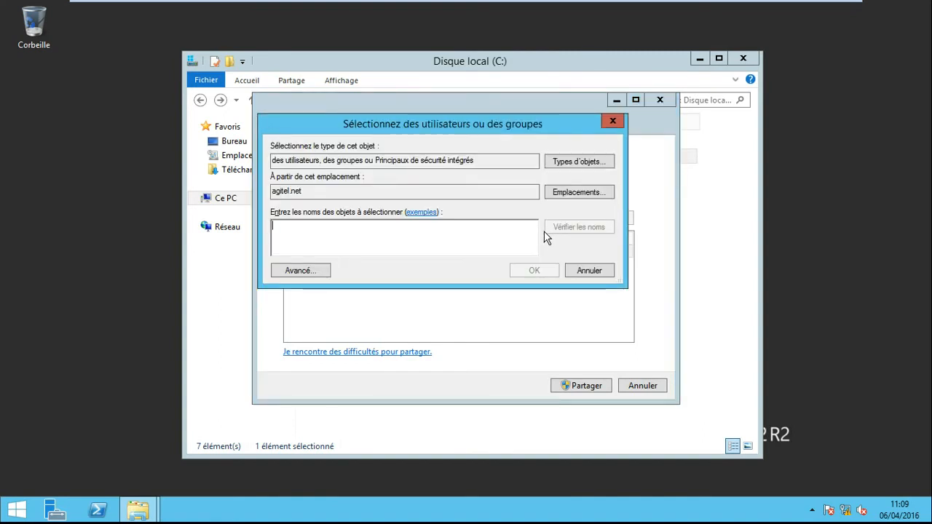
type("e")
left_click(577, 227)
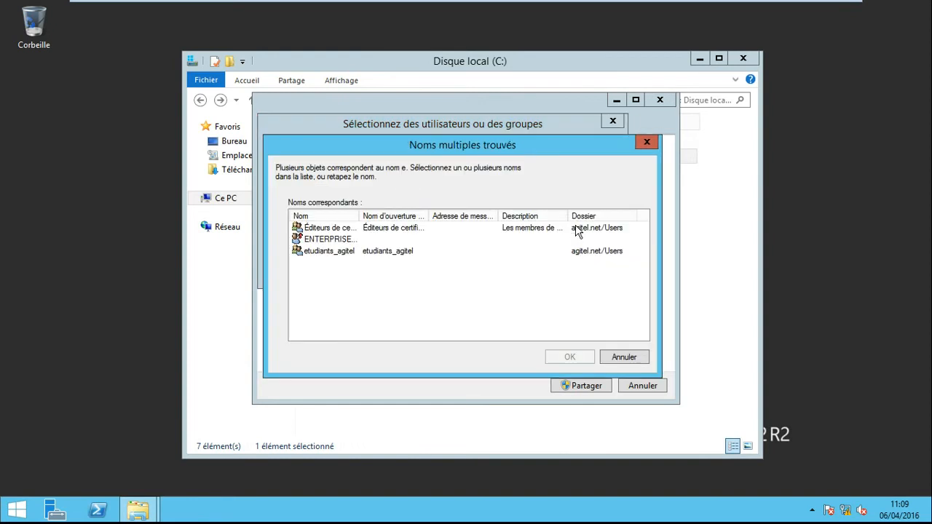
left_click(353, 251)
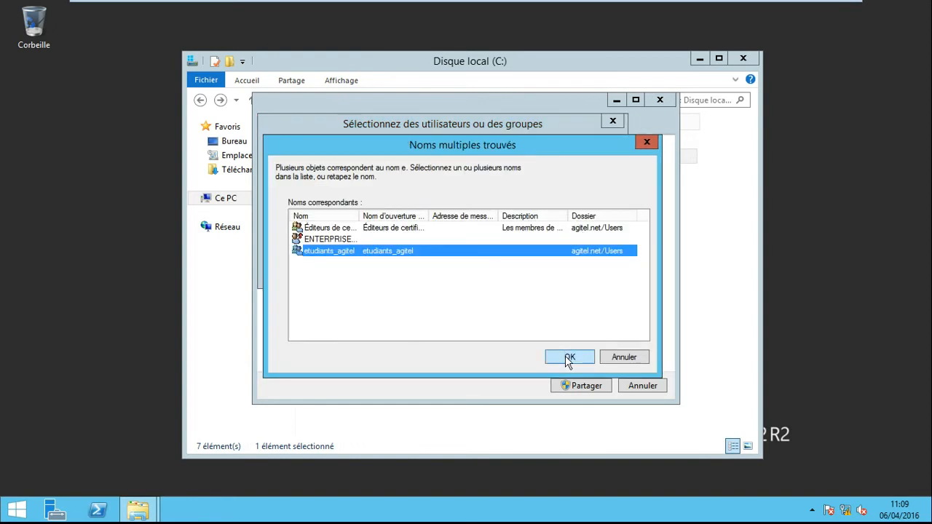
left_click(568, 356)
left_click(534, 270)
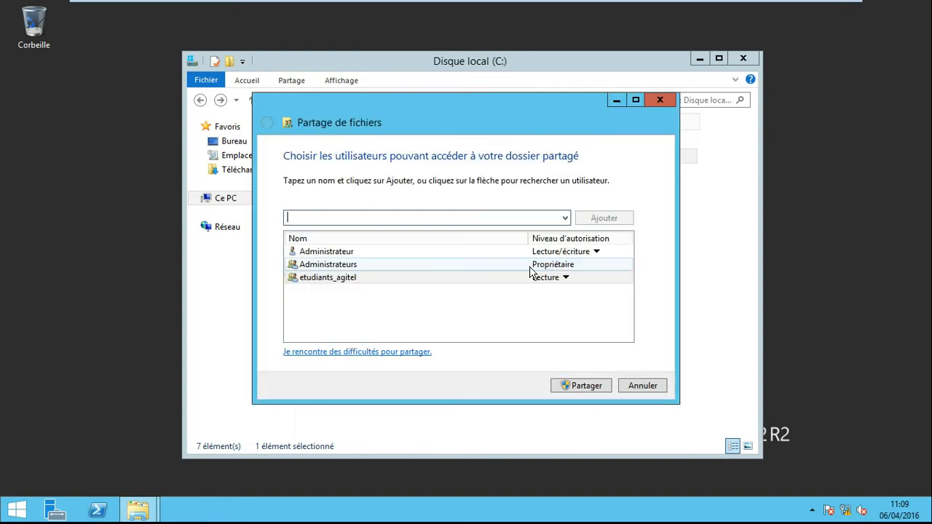
- Give etudiants_agitel Lecture/écriture permission, share the docVPN folder, and close the File Explorer window
left_click(572, 284)
left_click(599, 296)
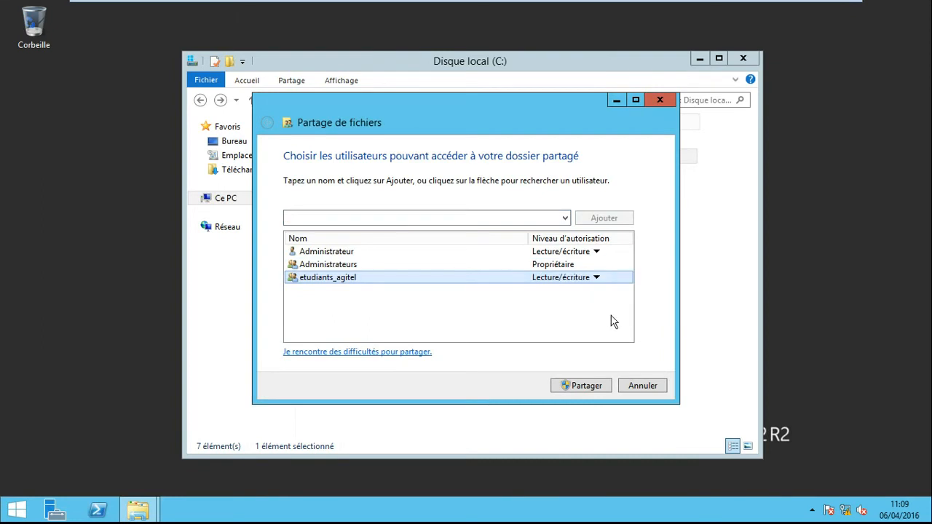
left_click(592, 385)
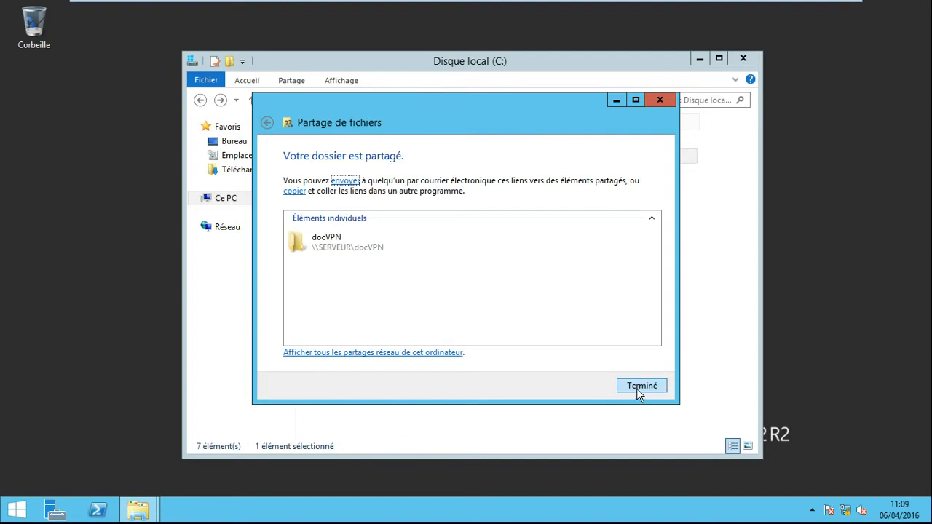
left_click(639, 386)
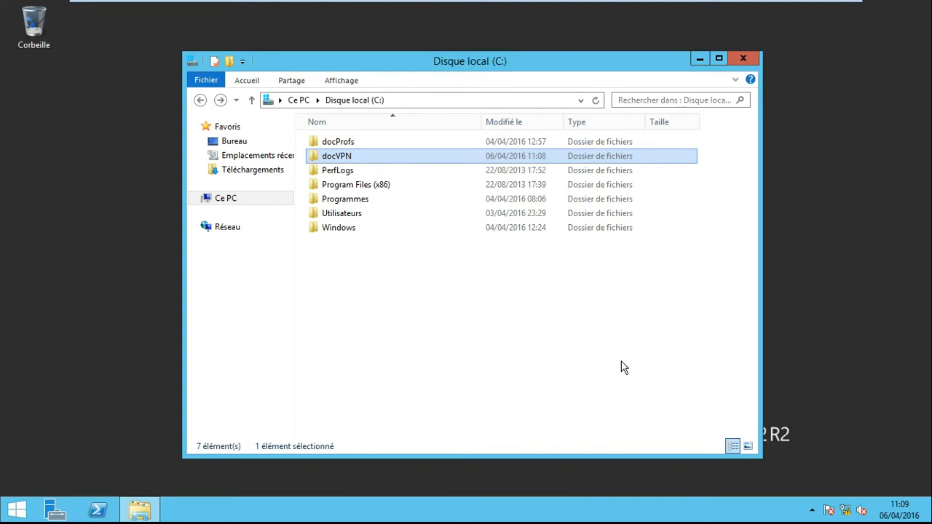
left_click(743, 60)
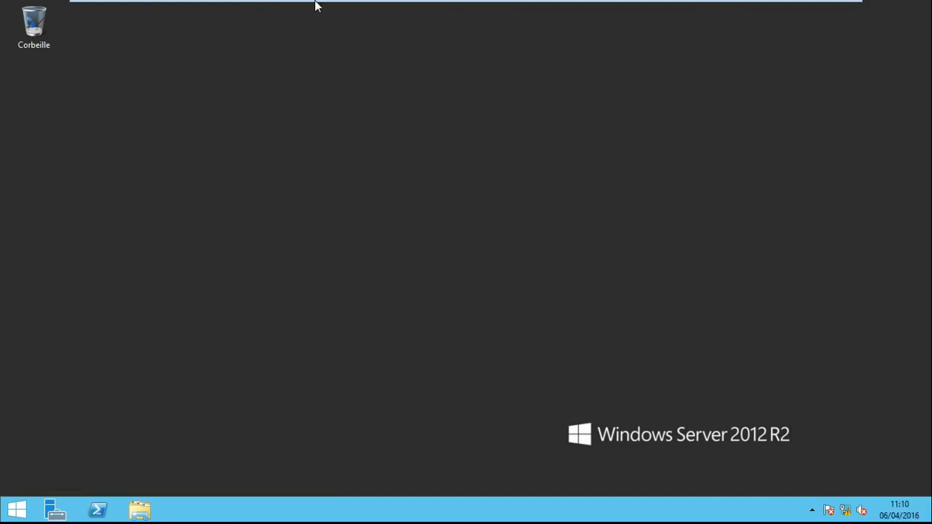
- Open the Utilisateurs et ordinateurs Active Directory console from the administrative tools
mouse_move(266, 3)
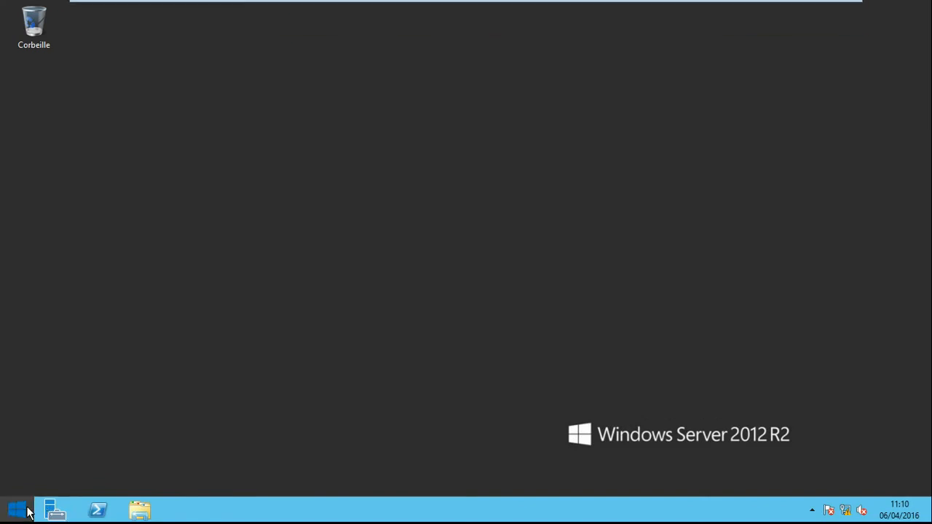
left_click(28, 508)
left_click(332, 158)
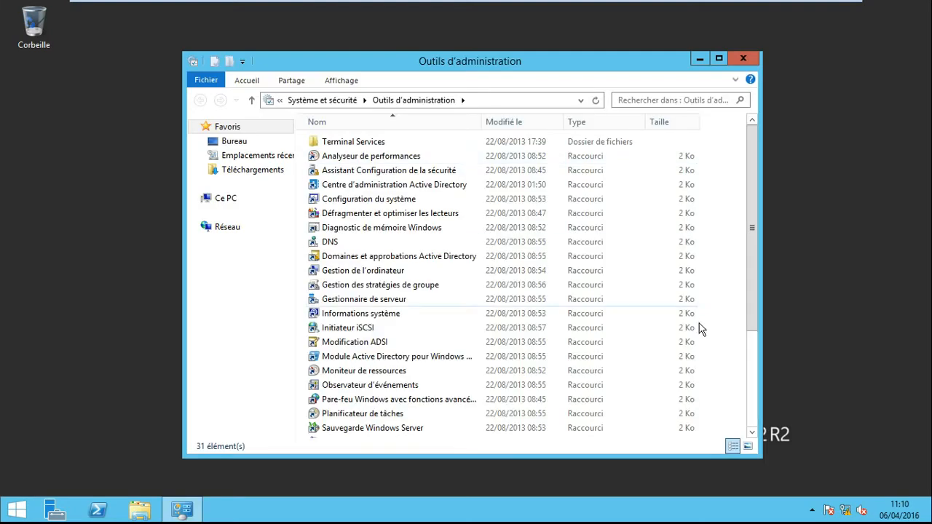
scroll(730, 314, "down", 4)
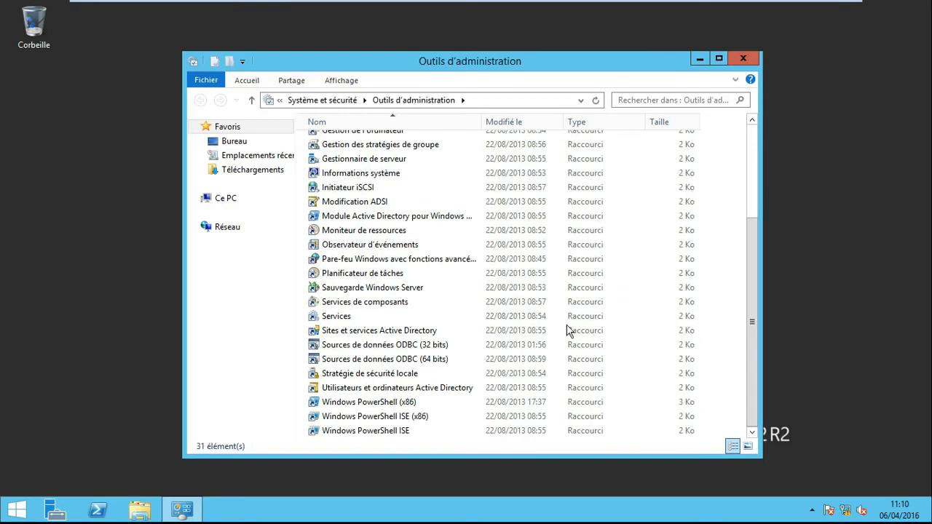
double_click(441, 390)
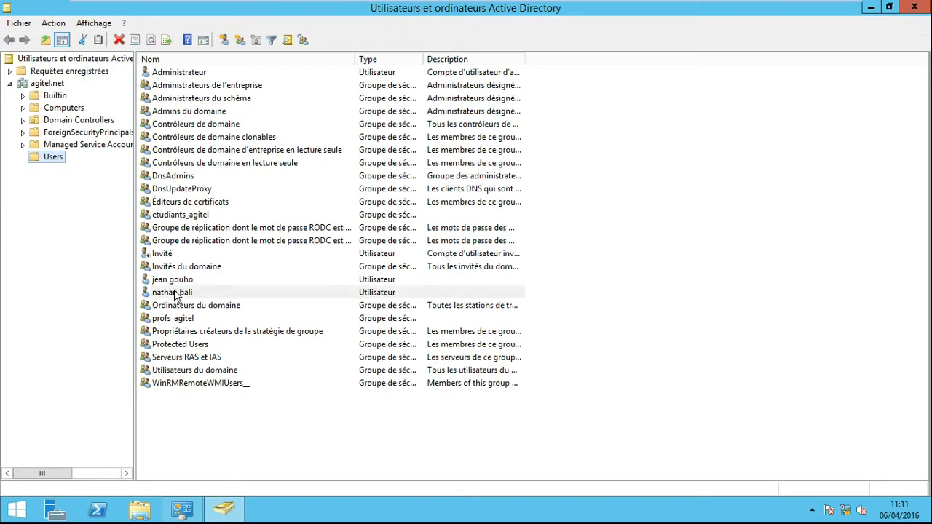
- Review the logon name and account options in the VPN test user's properties, and close the properties
right_click(175, 295)
left_click(176, 264)
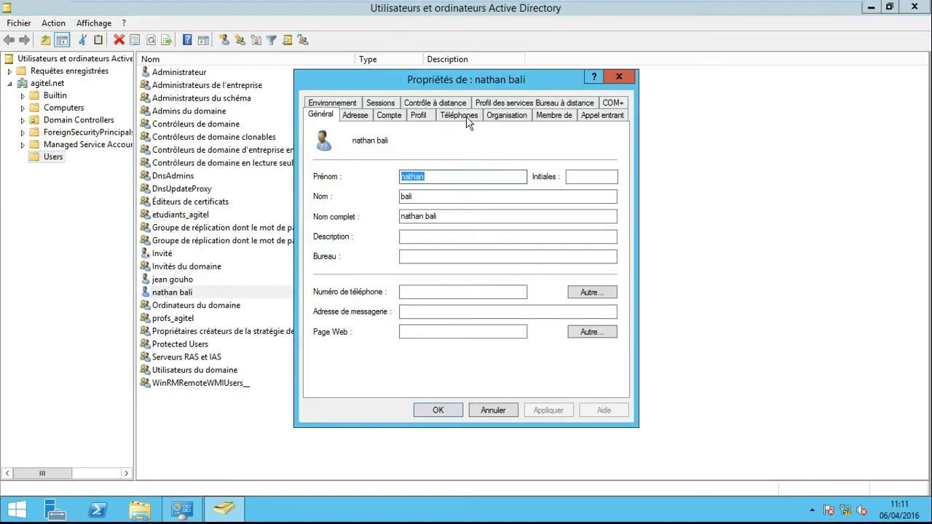
left_click(392, 105)
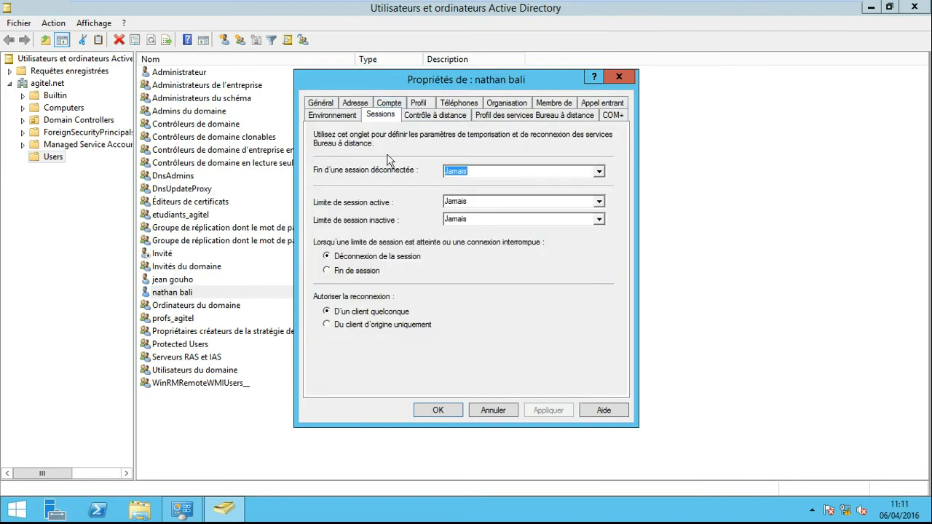
left_click(397, 103)
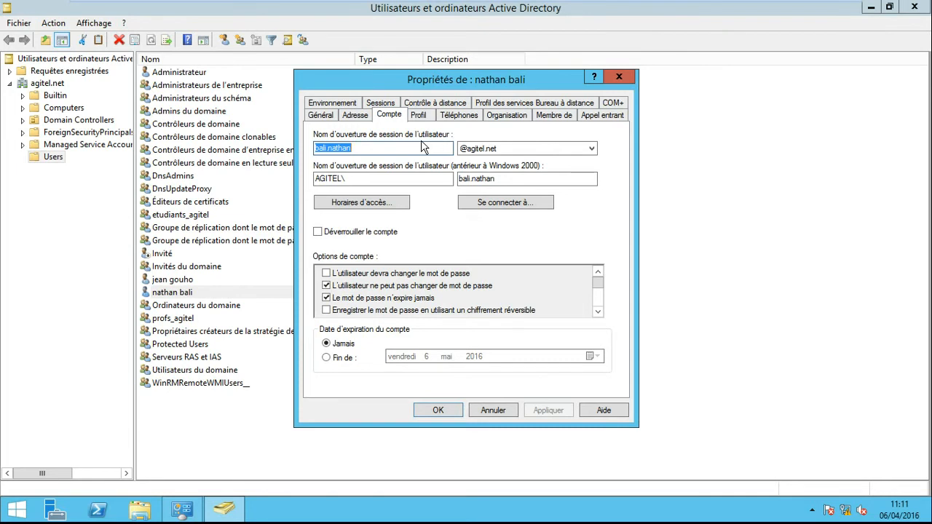
left_click(619, 76)
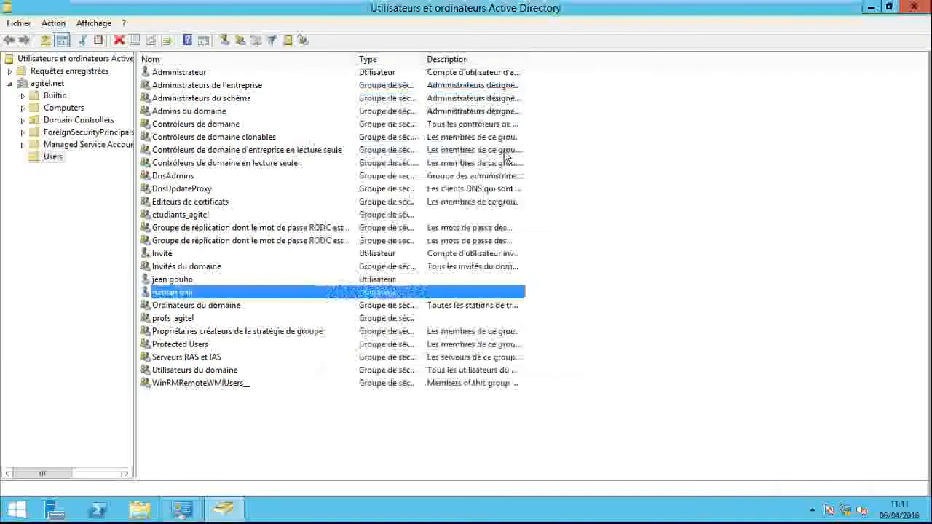
- Review the network access permission in the VPN test user's dial-in settings (Appel entrant), and close the properties
right_click(229, 289)
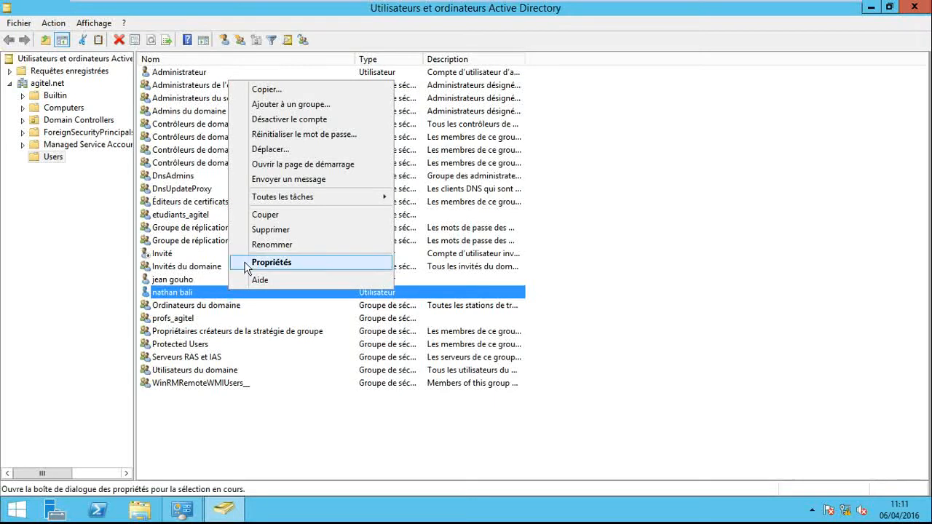
left_click(246, 264)
left_click(618, 116)
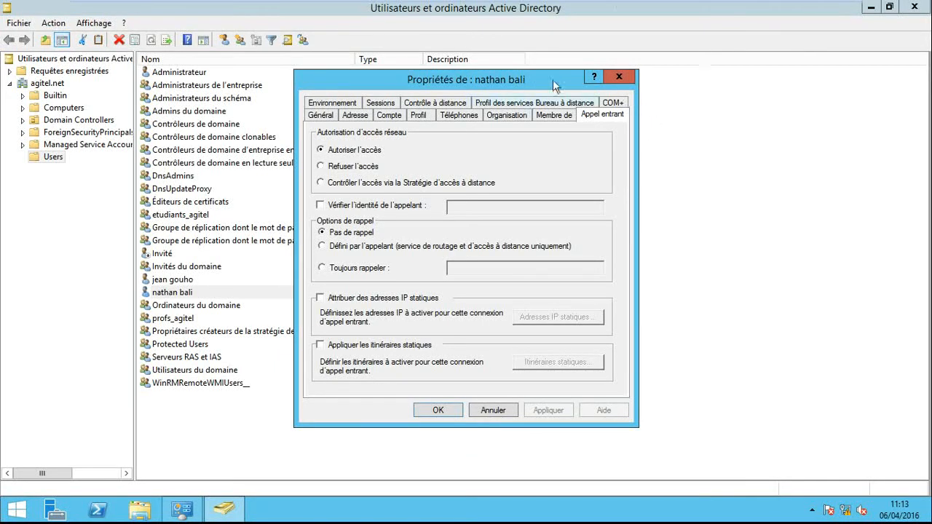
left_click(619, 77)
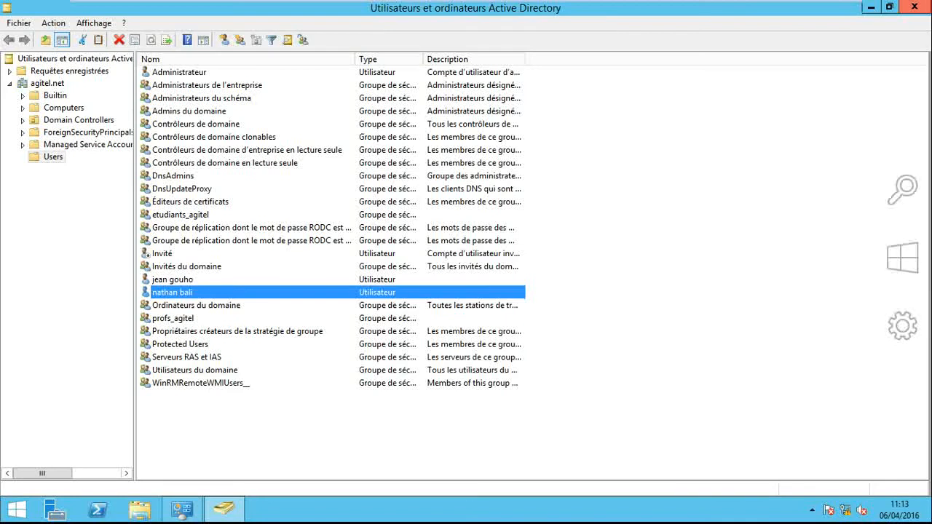
- Close the Active Directory console and the administrative tools window, and switch to the serveur VPN AGITEL virtual machine
left_click(915, 6)
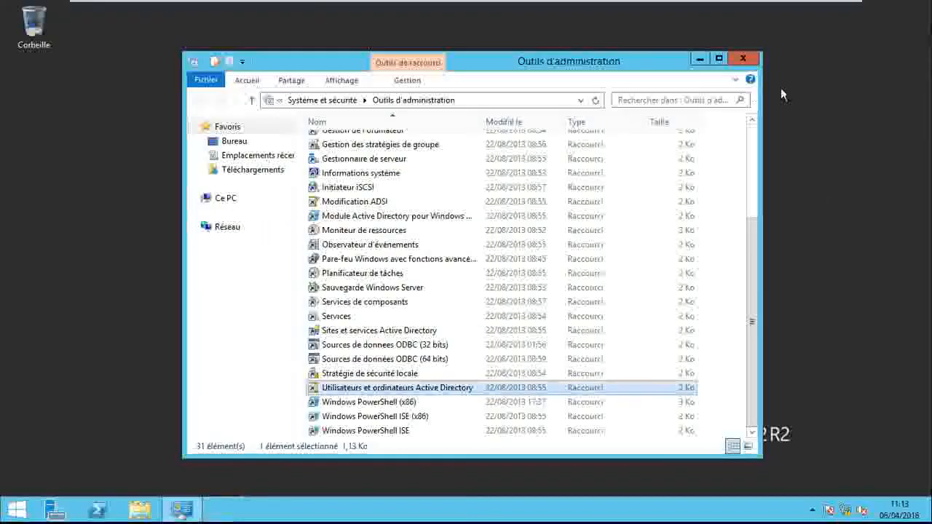
left_click(743, 58)
mouse_move(289, 6)
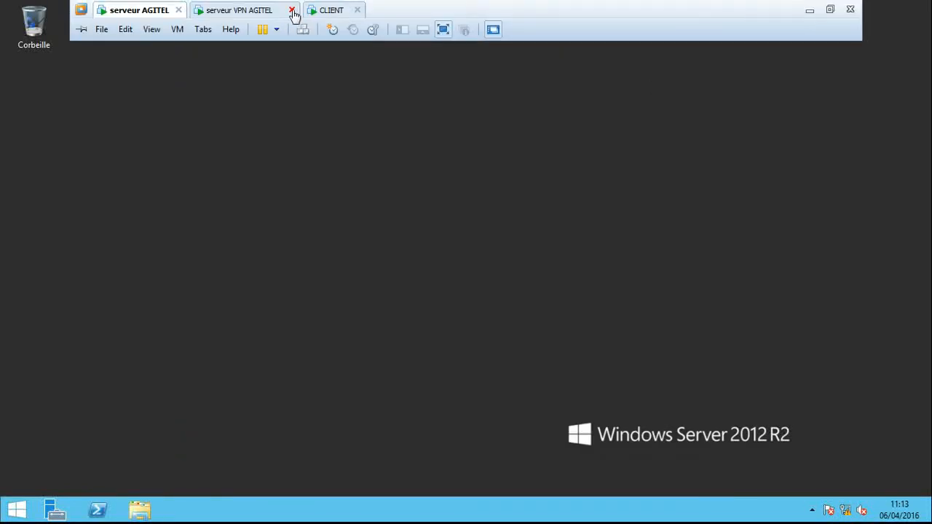
left_click(255, 9)
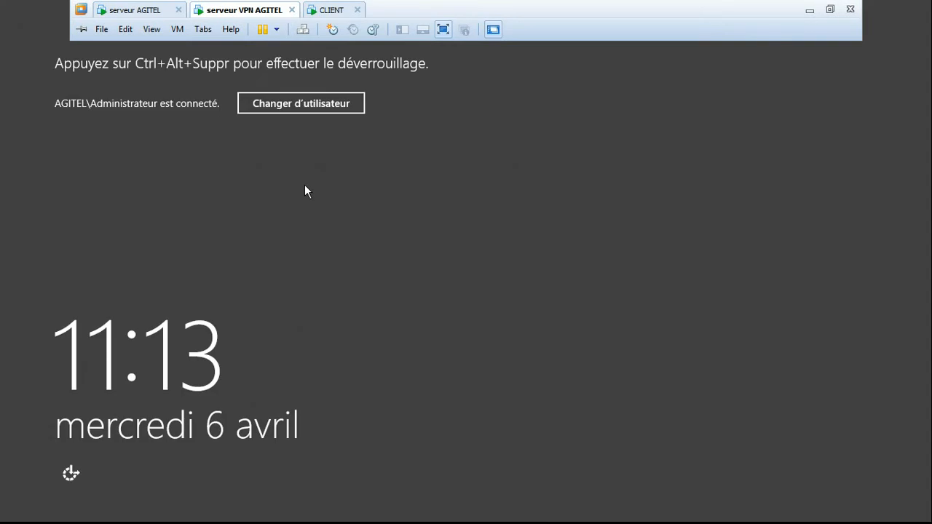
- Unlock the VPN server's Windows session with the domain administrator's account password
left_click(303, 30)
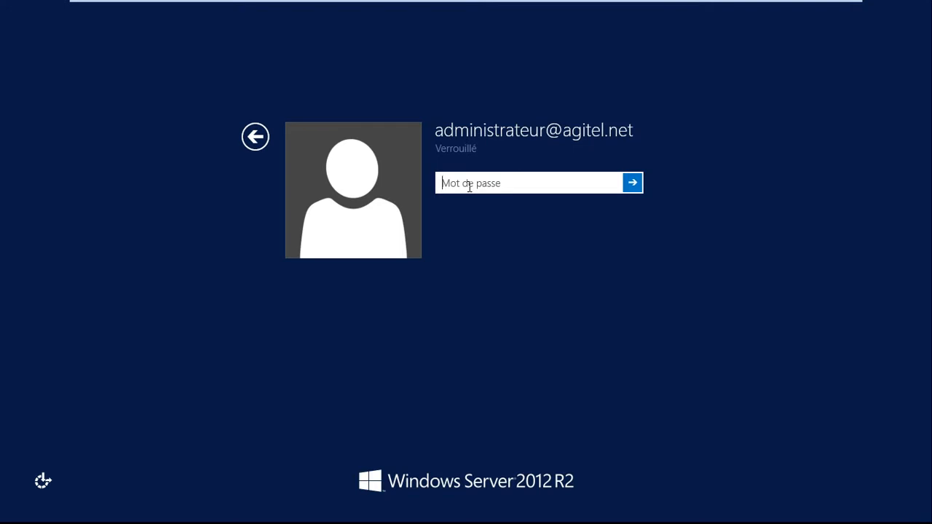
type("P****")
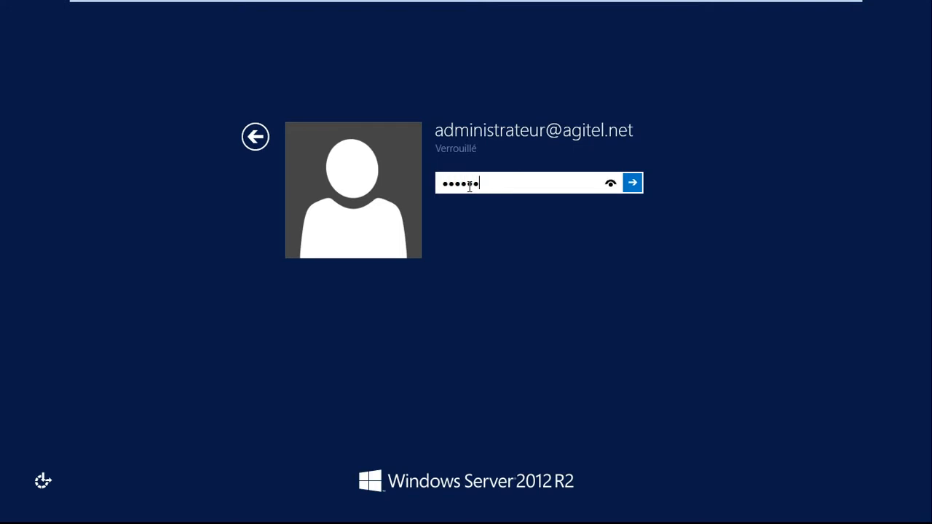
type("******")
key("Return")
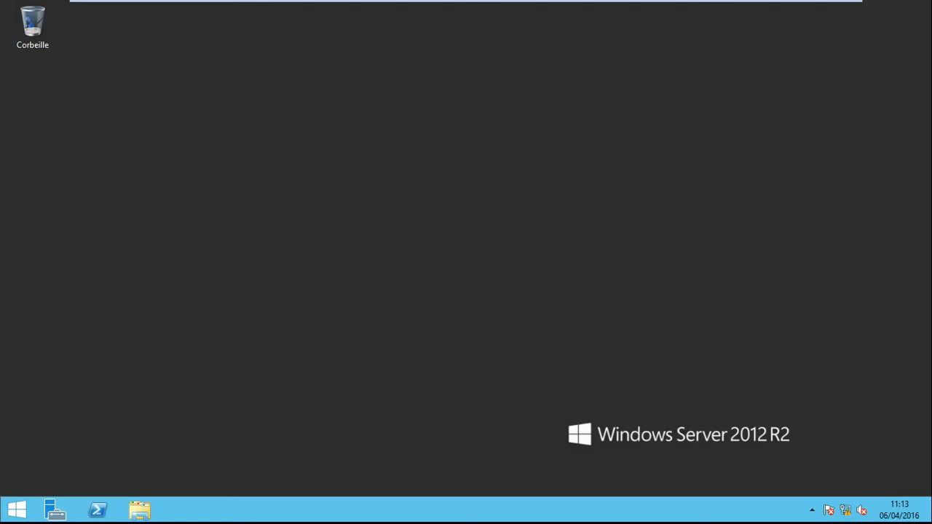
mouse_move(321, 4)
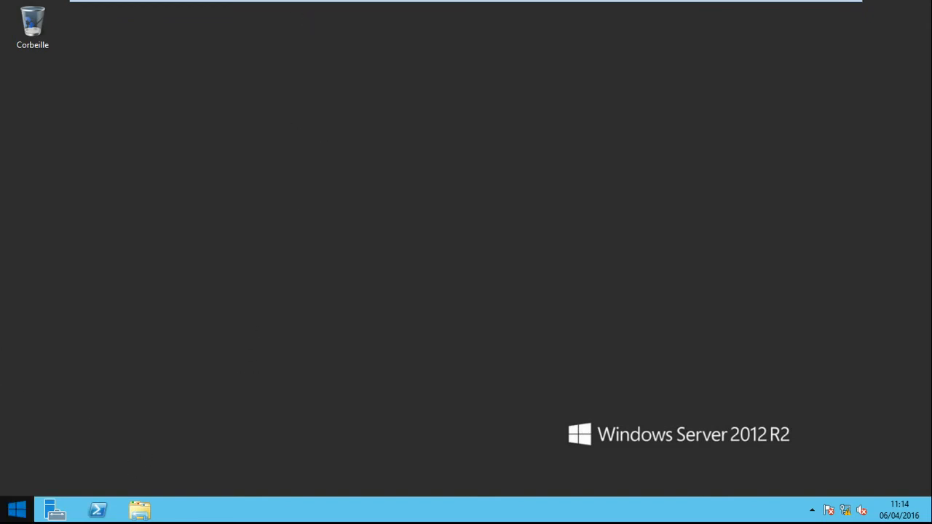
left_click(56, 512)
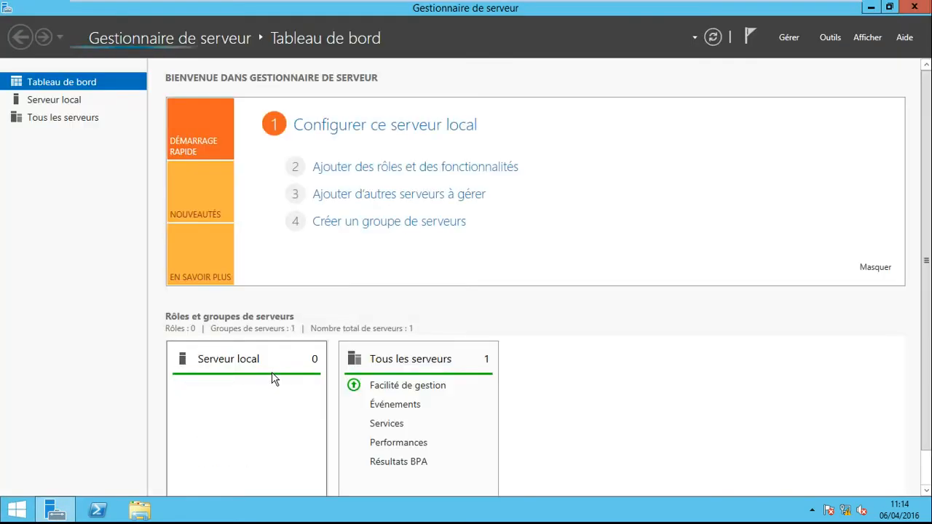
left_click(423, 168)
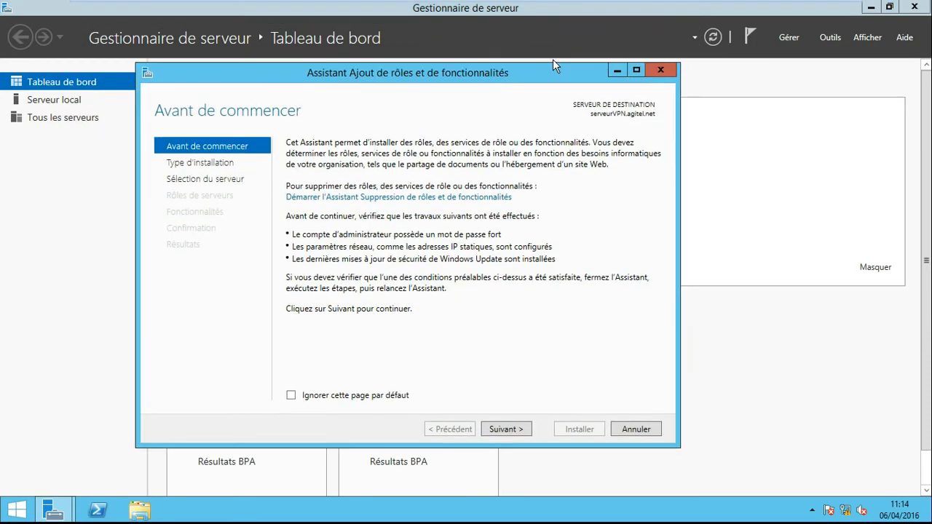
left_click(636, 71)
left_click(759, 483)
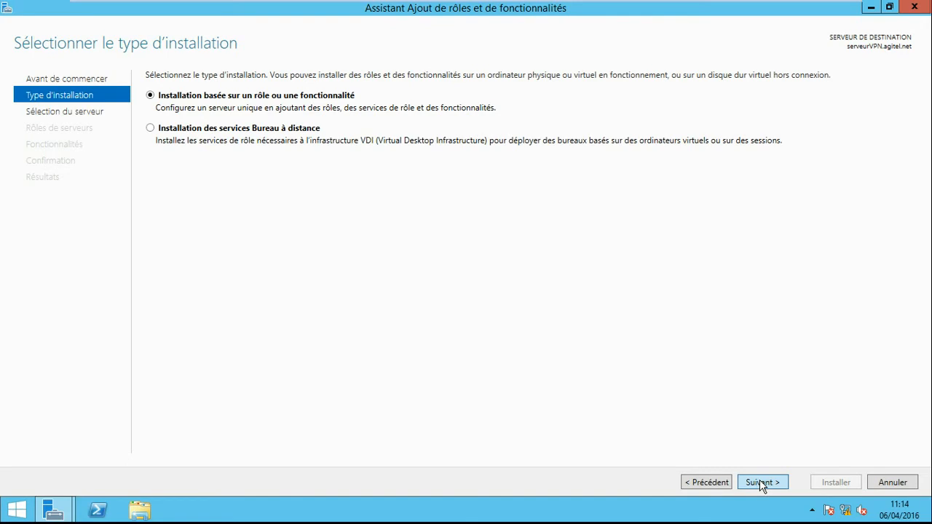
left_click(761, 483)
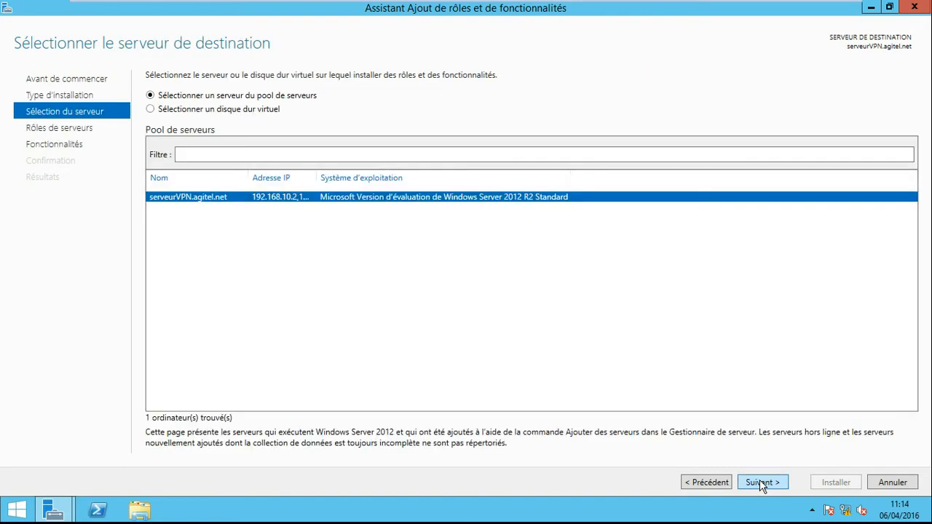
left_click(761, 483)
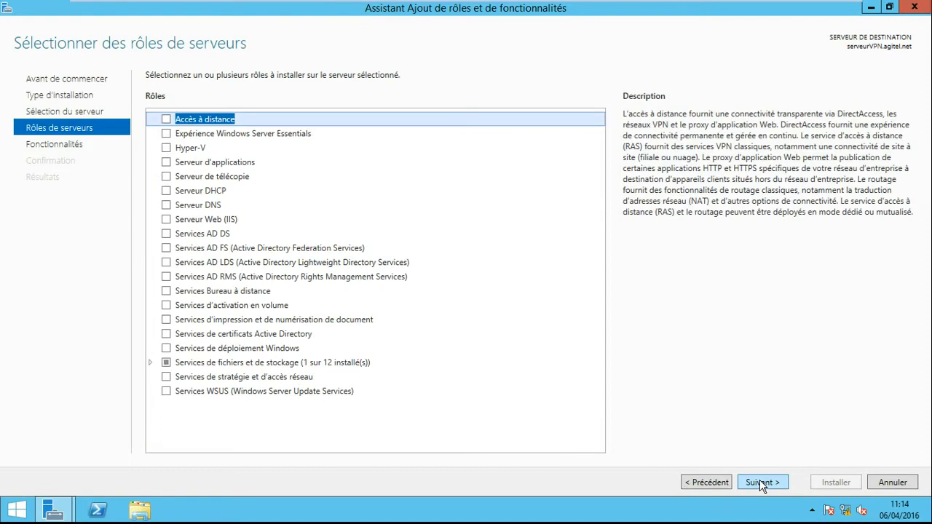
left_click(166, 120)
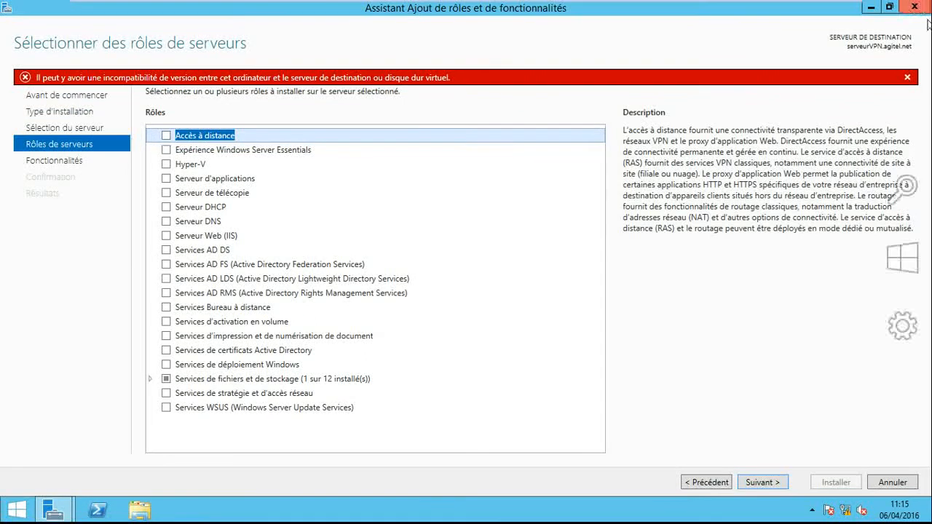
left_click(923, 7)
left_click(924, 6)
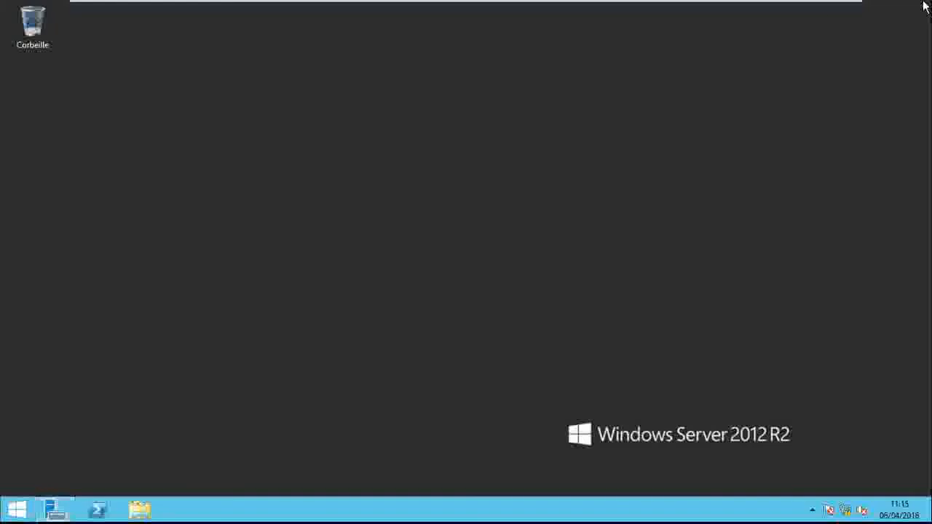
- Start a role-based installation on serveurVPN.agitel.net in Server Manager, select the Accès à distance role and maximize the wizard
mouse_move(457, 6)
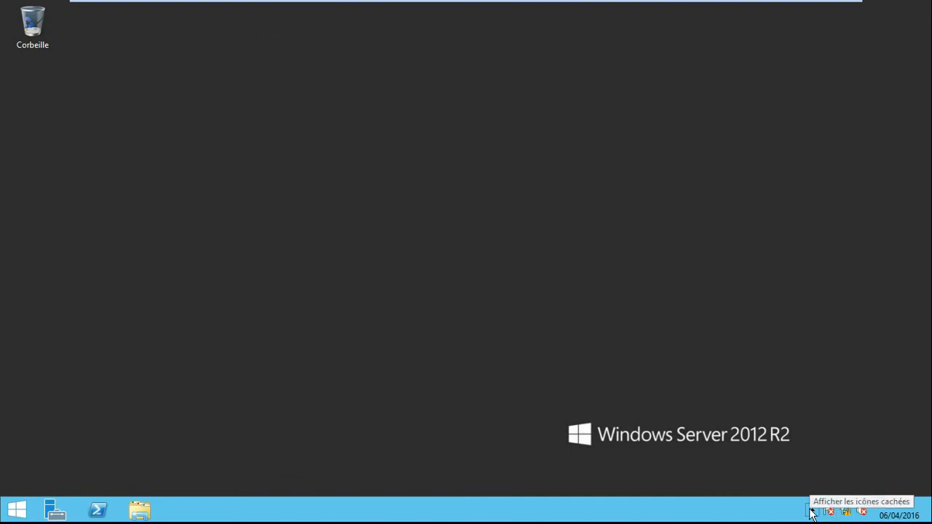
left_click(55, 510)
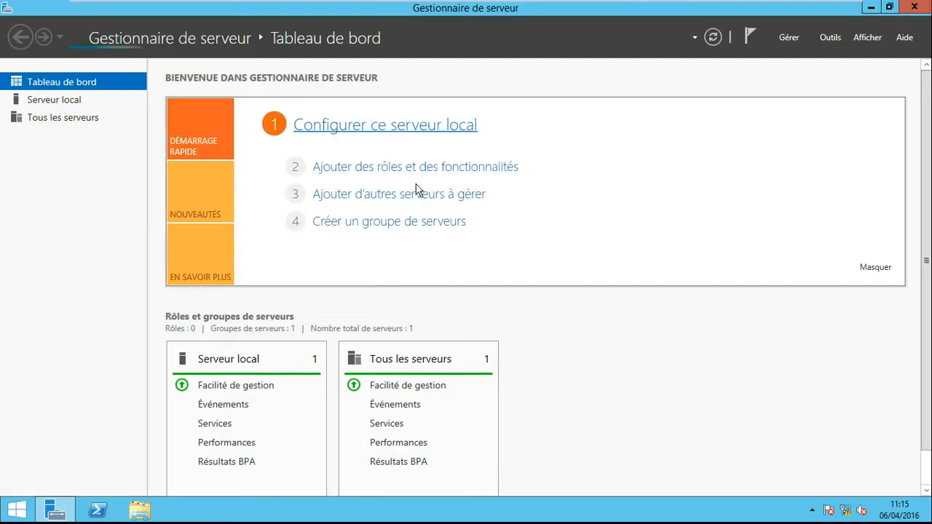
left_click(437, 176)
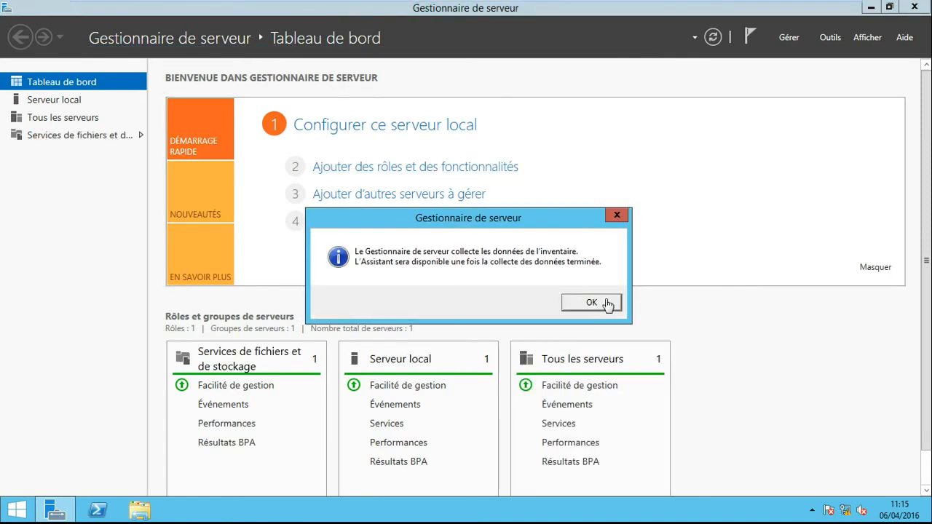
left_click(591, 303)
mouse_move(351, 6)
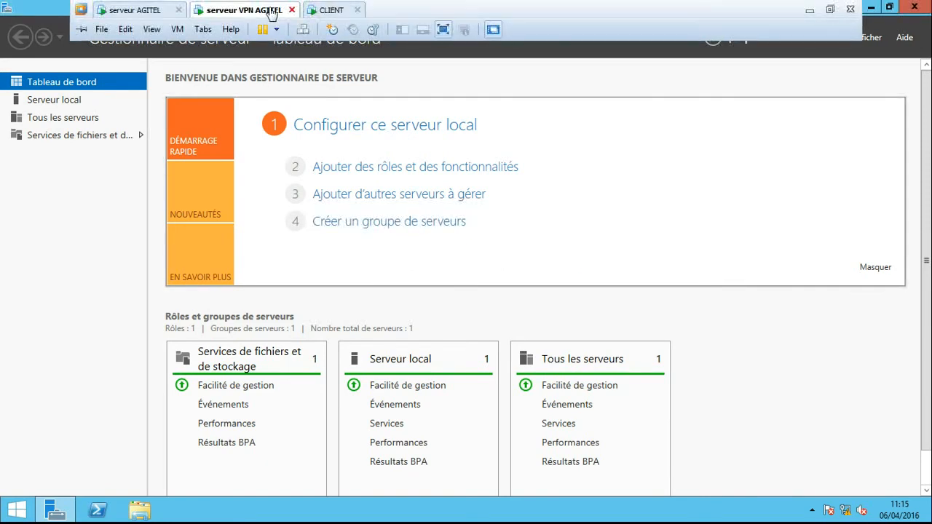
left_click(437, 169)
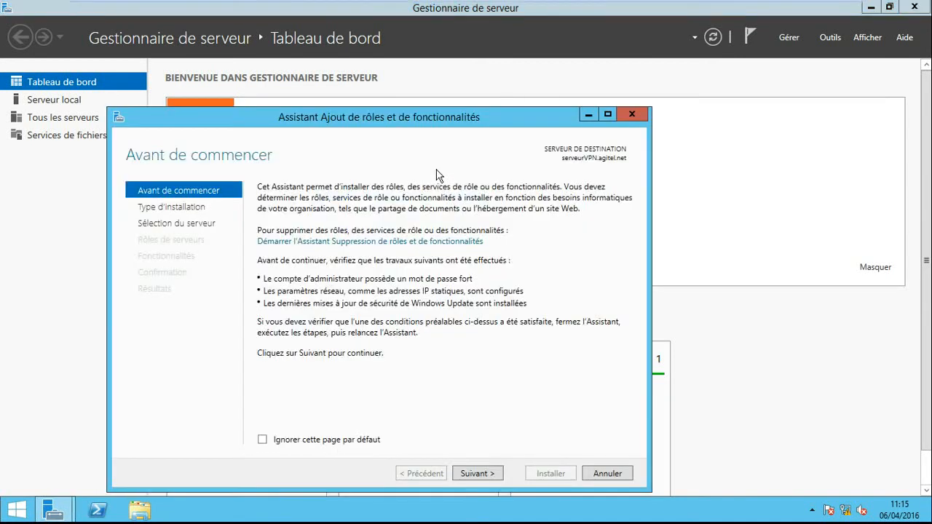
left_click(477, 474)
left_click(477, 474)
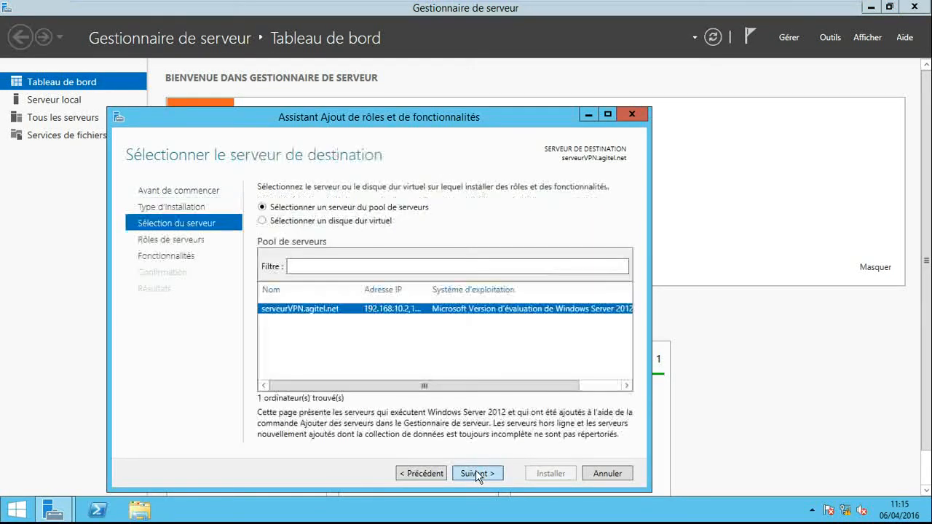
left_click(477, 473)
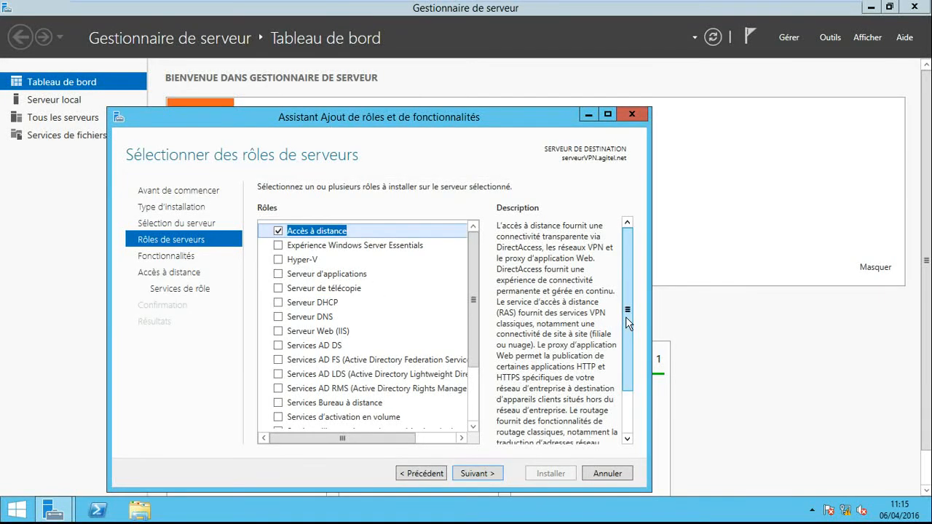
left_click(609, 114)
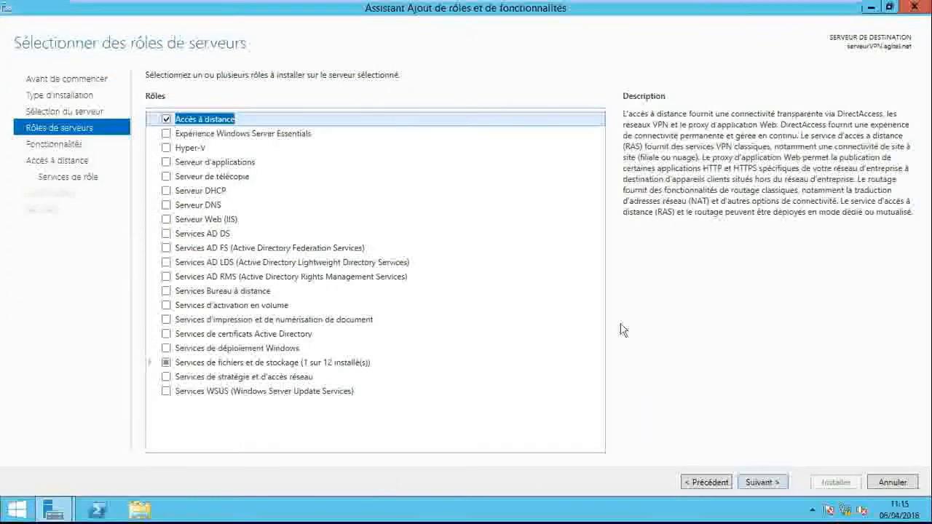
- Keep the default features and add the Routage role service together with its required features and management tools
left_click(762, 483)
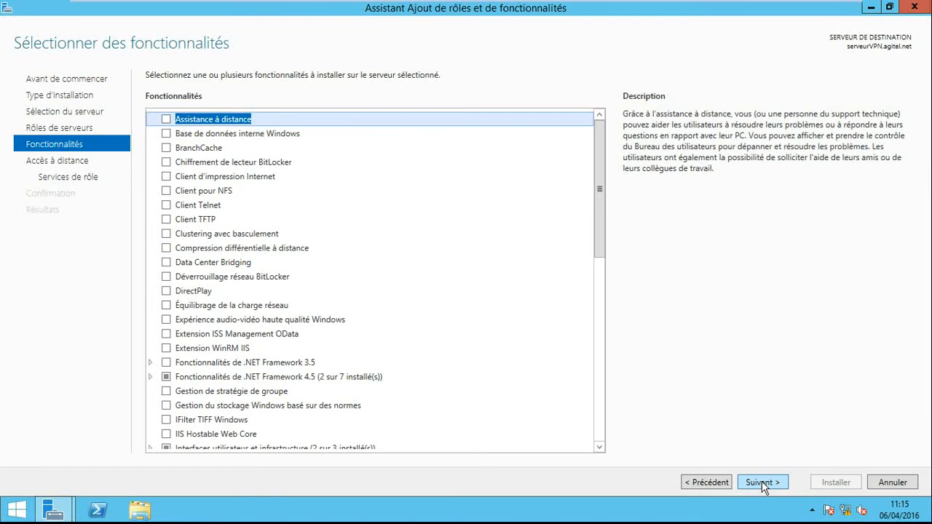
left_click(762, 483)
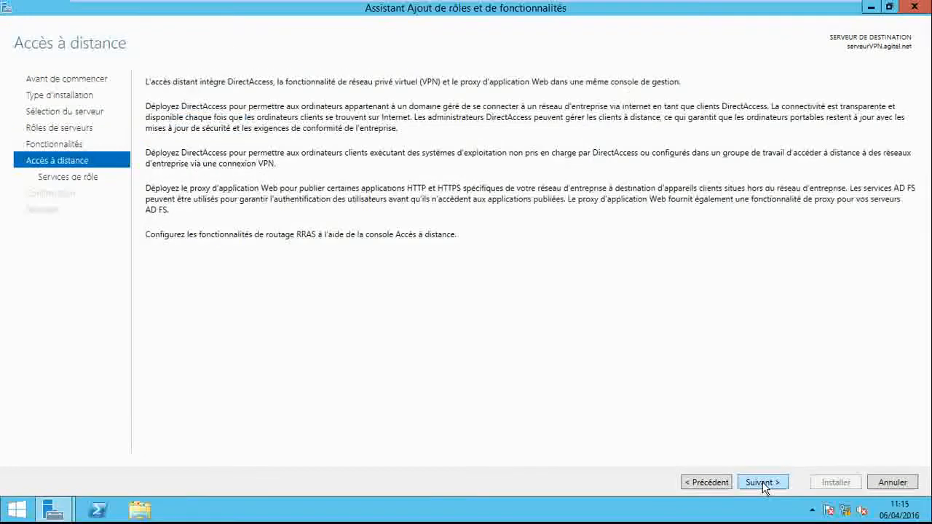
left_click(763, 484)
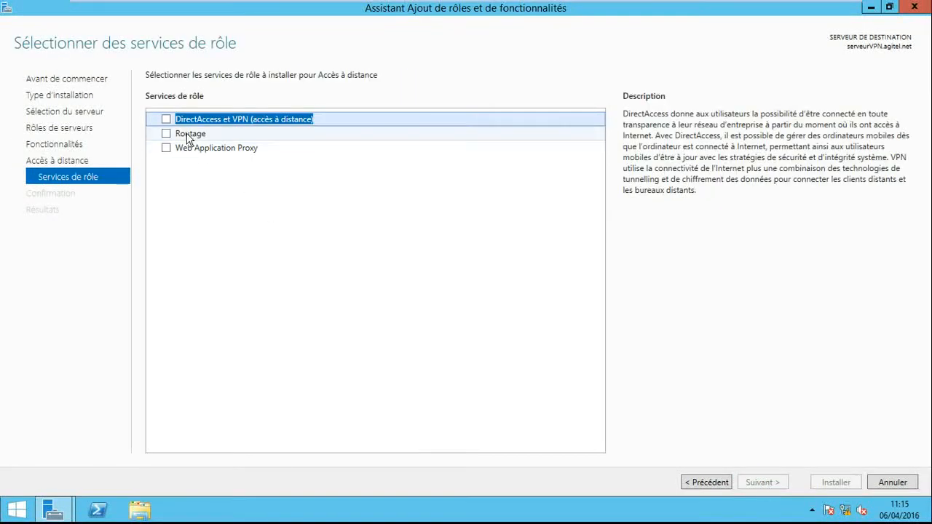
left_click(166, 134)
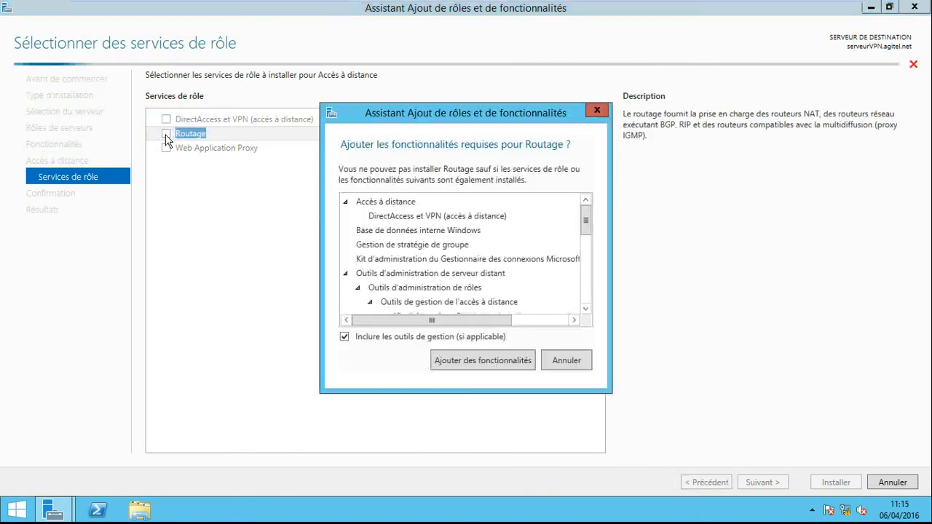
left_click(493, 361)
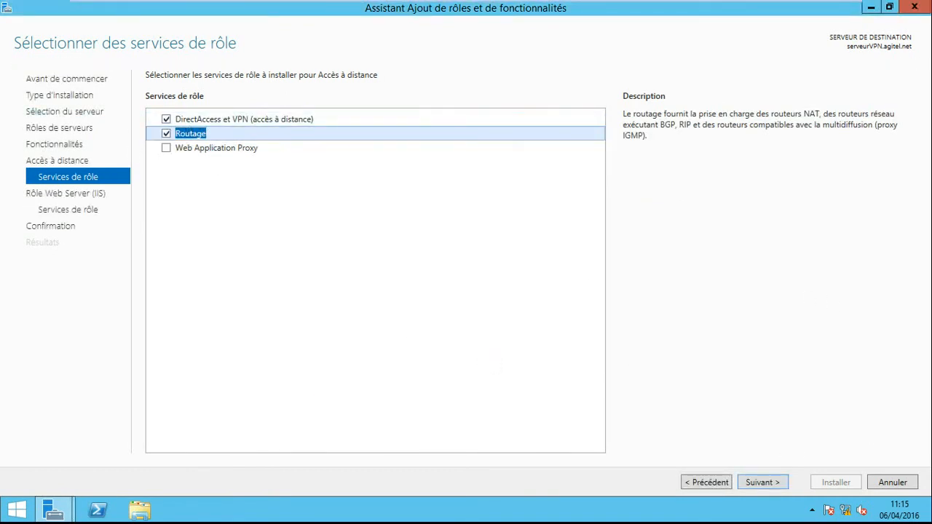
- Keep the default Web Server (IIS) role services and start the installation of the selected roles
left_click(760, 483)
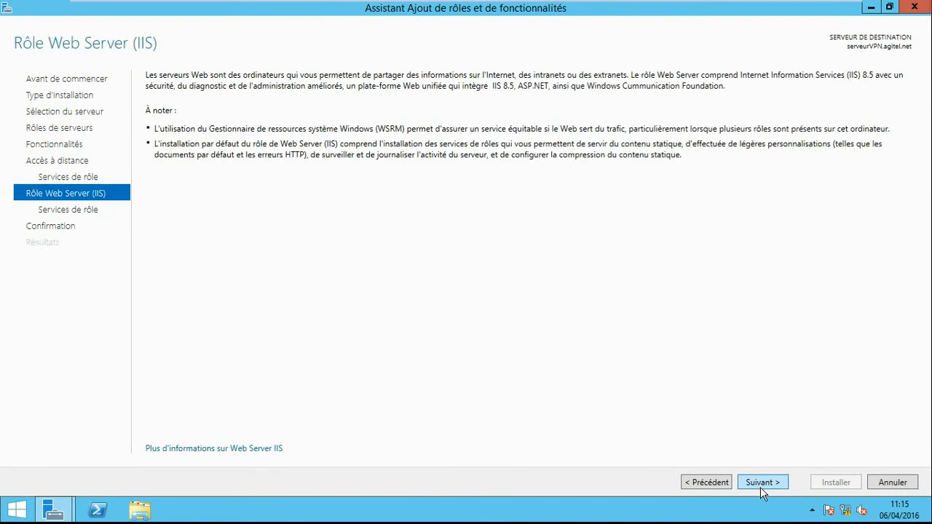
left_click(761, 485)
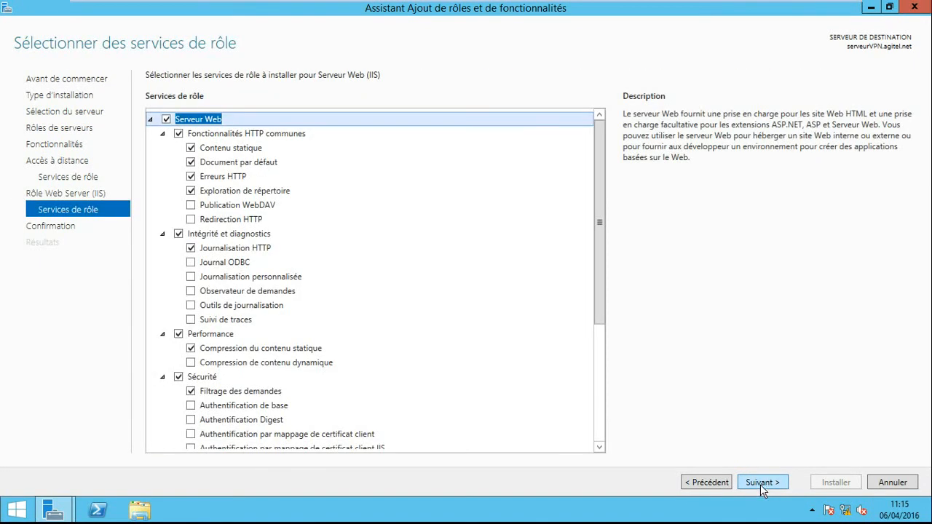
left_click(761, 484)
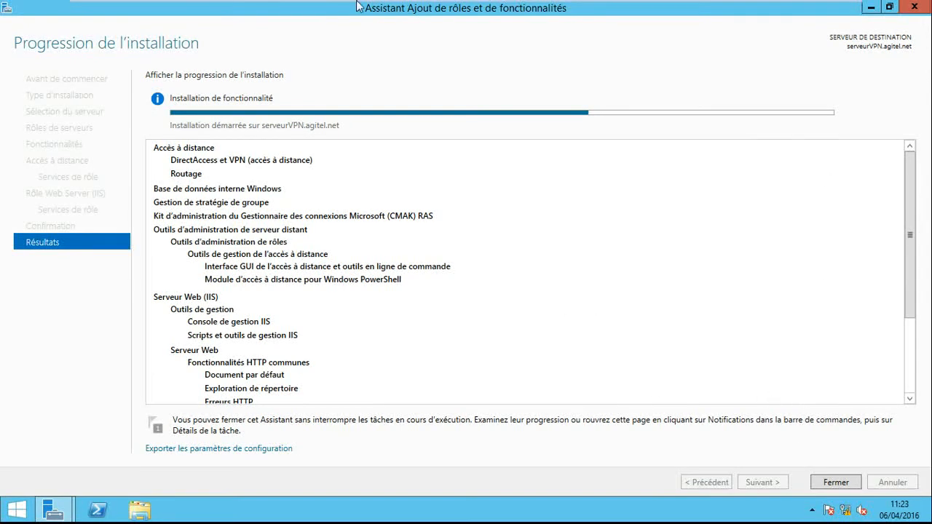
- Look through the serveur AGITEL, serveur VPN AGITEL and CLIENT virtual machines, ending on CLIENT
mouse_move(359, 4)
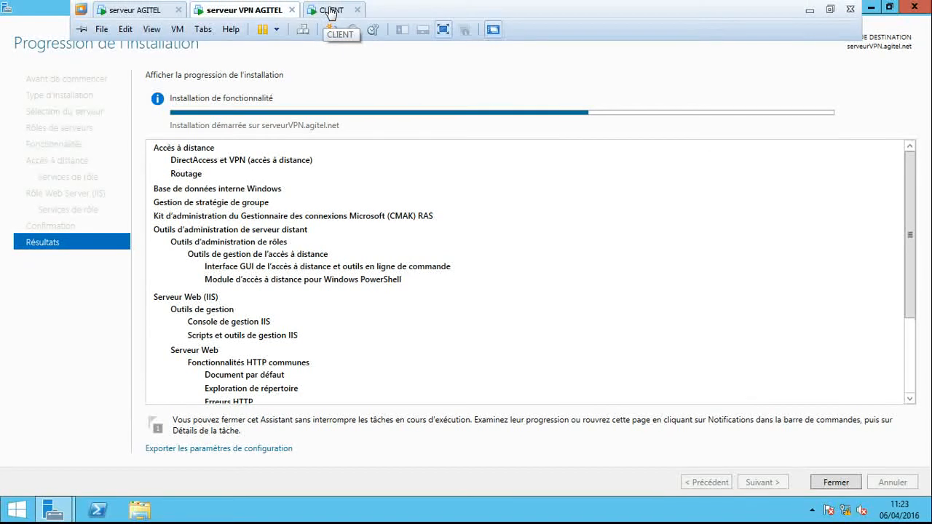
left_click(120, 10)
left_click(242, 10)
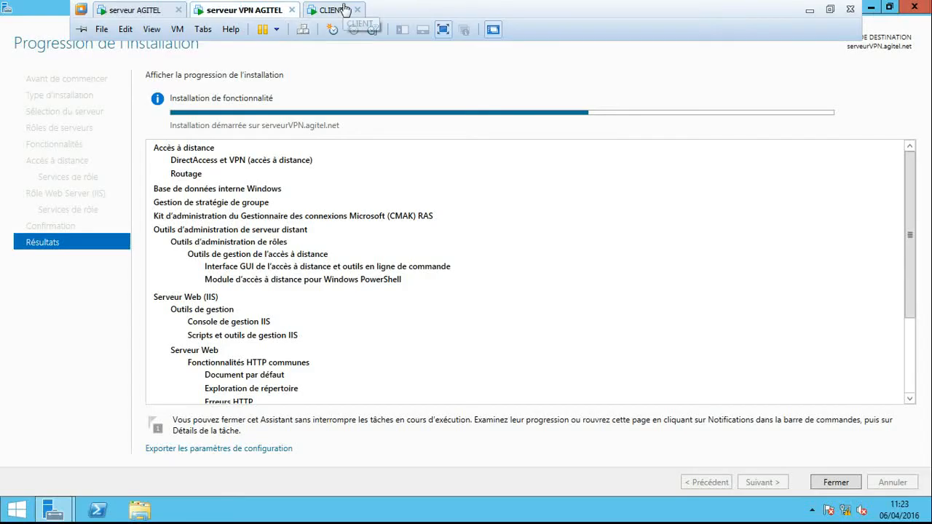
left_click(341, 10)
left_click(250, 8)
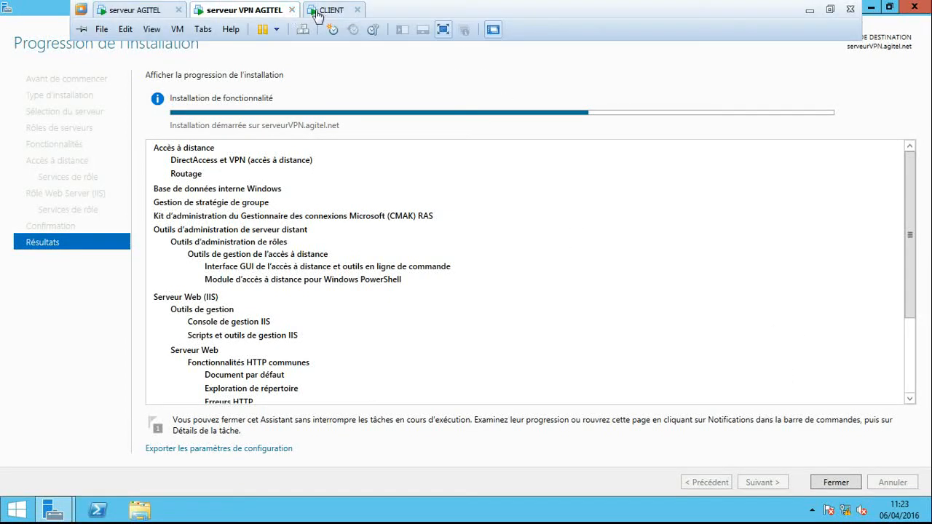
left_click(320, 9)
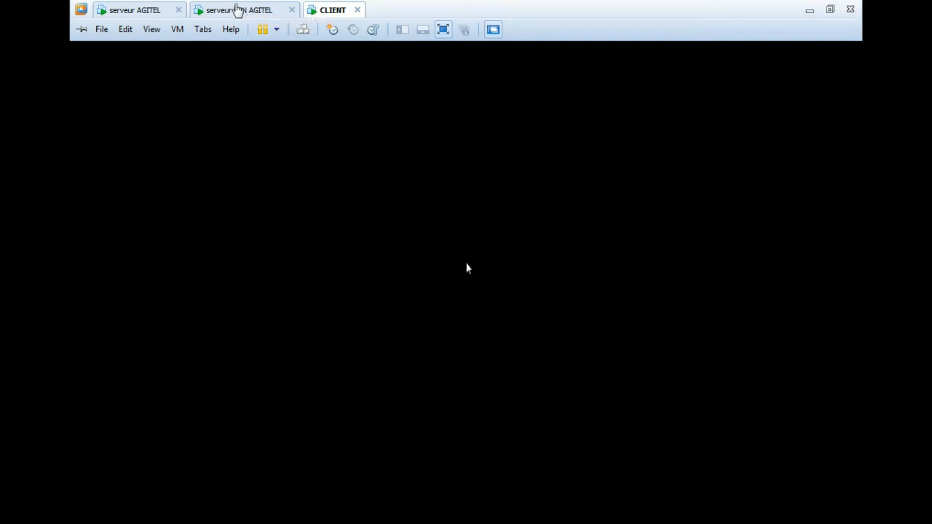
left_click(237, 9)
left_click(324, 12)
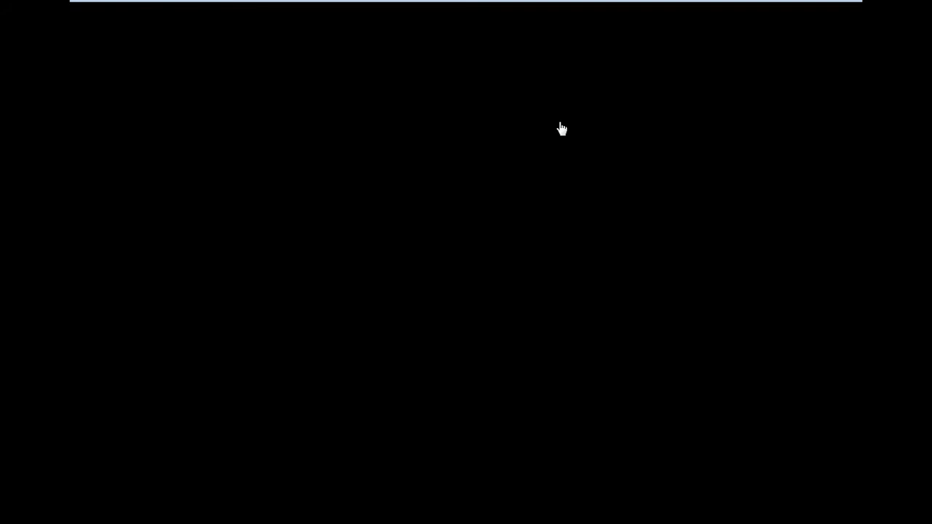
- Leave and re-enter full screen on the CLIENT virtual machine so that its desktop fills the display
mouse_move(380, 5)
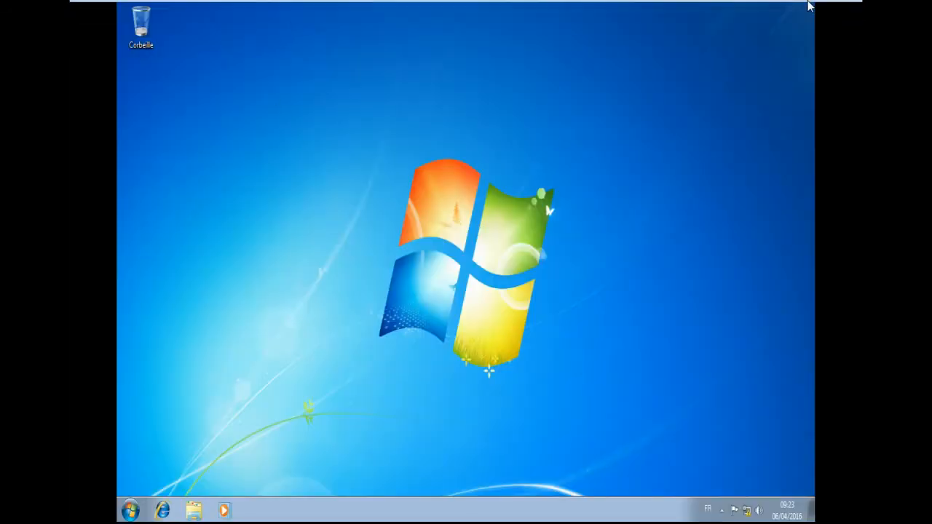
mouse_move(805, 4)
left_click(832, 10)
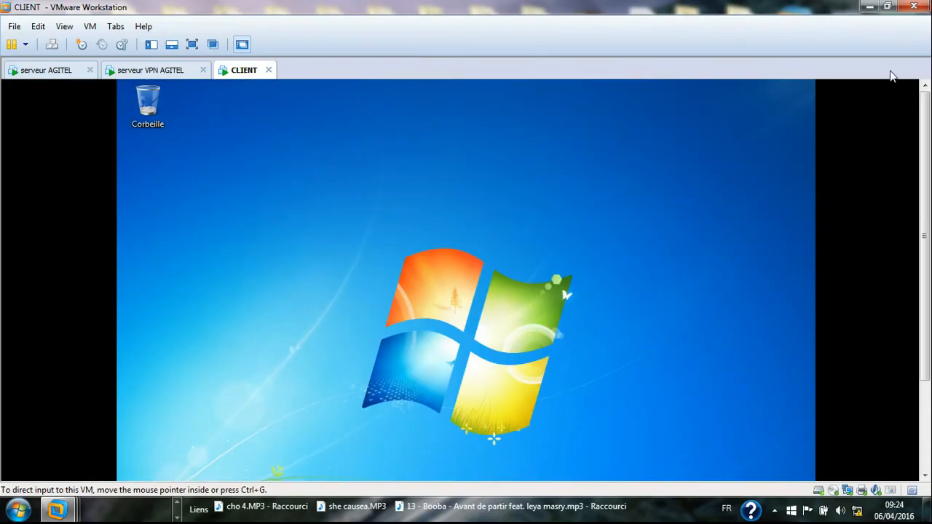
left_click(193, 42)
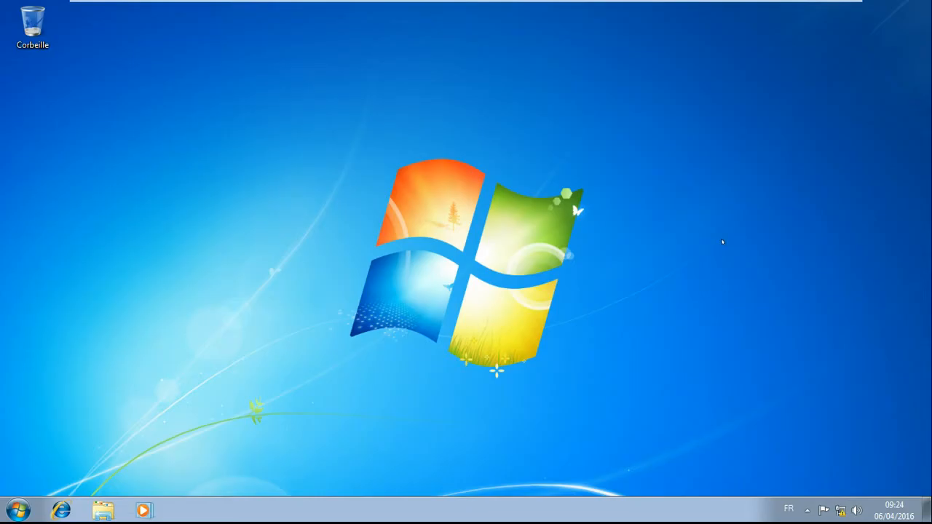
- Switch to the serveur VPN AGITEL machine and toggle full screen off and on to fit its desktop to the display
mouse_move(286, 4)
left_click(222, 9)
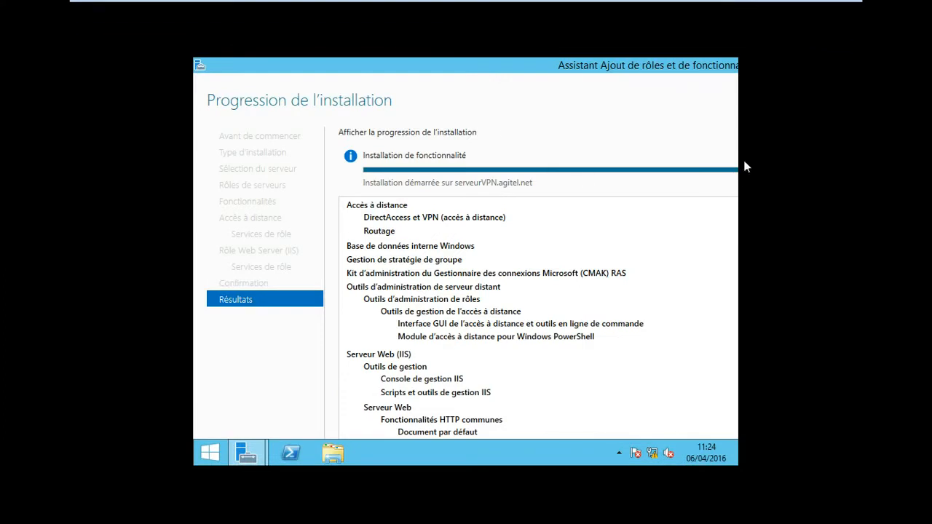
mouse_move(551, 2)
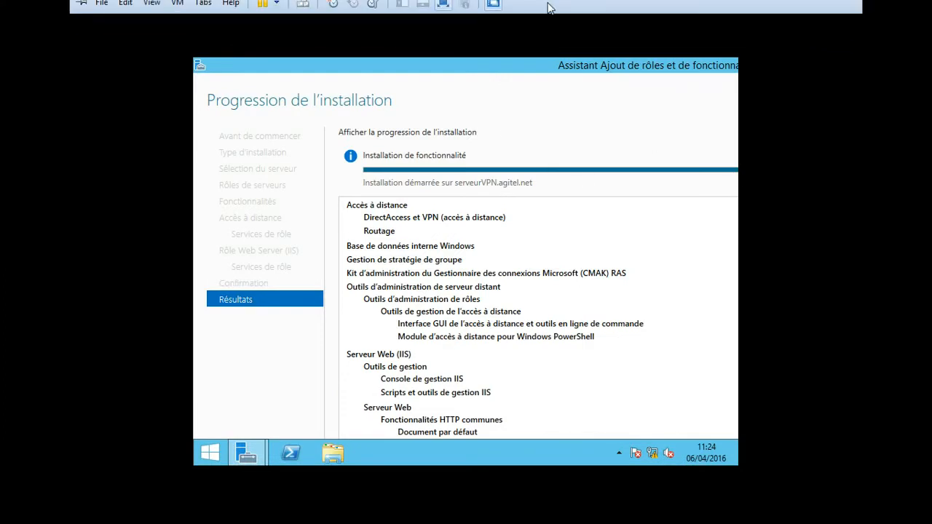
left_click(836, 12)
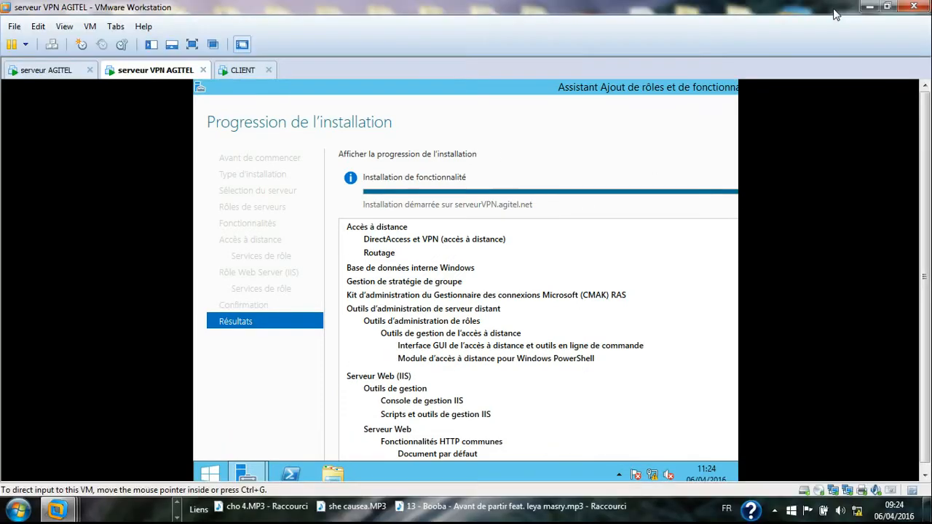
left_click(192, 45)
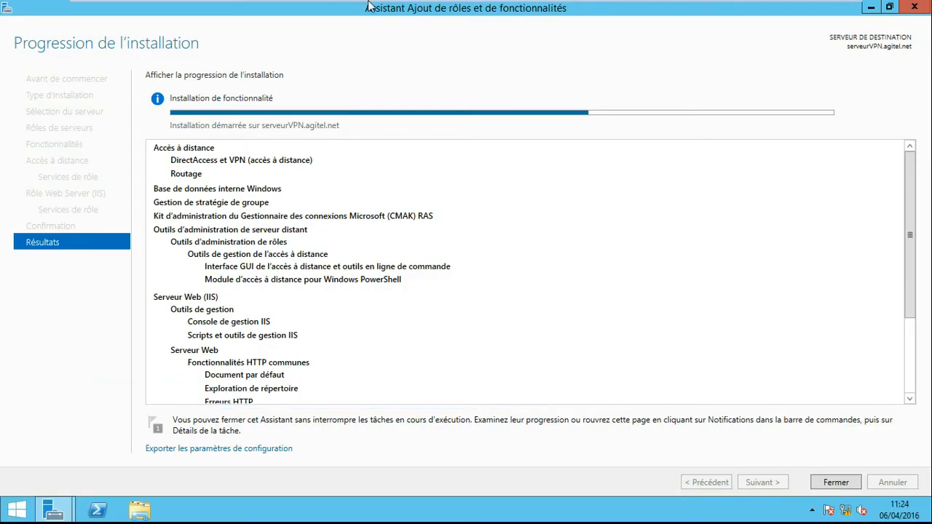
- Switch to the CLIENT machine and back to serveur VPN AGITEL to check the role installation progress
left_click(332, 8)
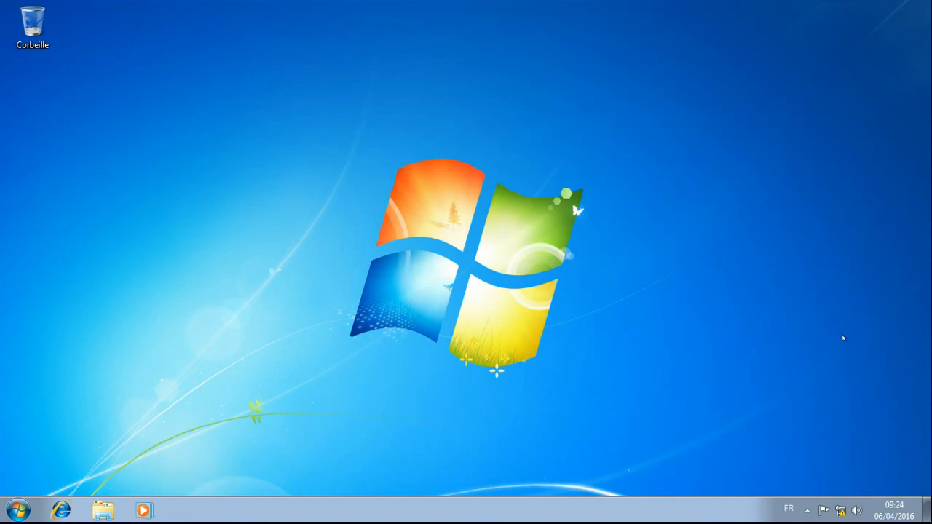
mouse_move(600, 6)
left_click(229, 10)
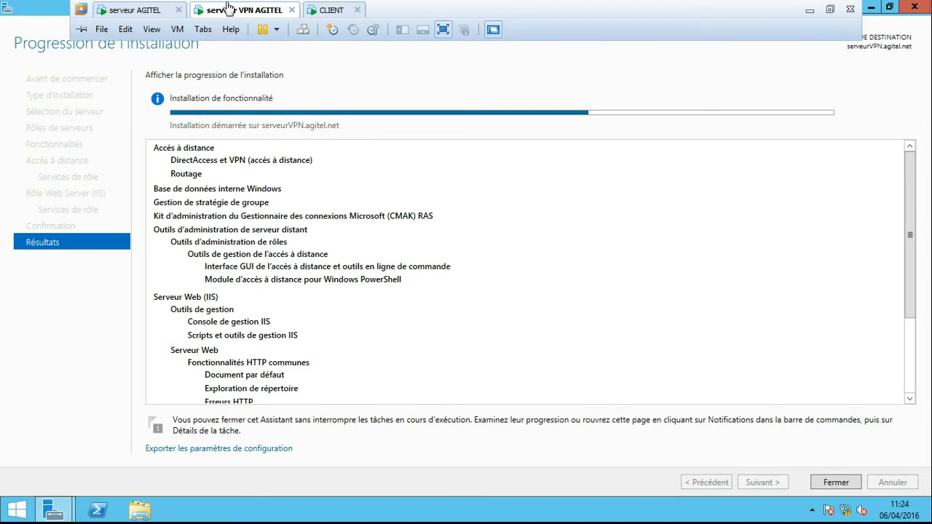
- On the CLIENT machine, open the Internet Protocol Version 4 properties of the local area connection
left_click(325, 11)
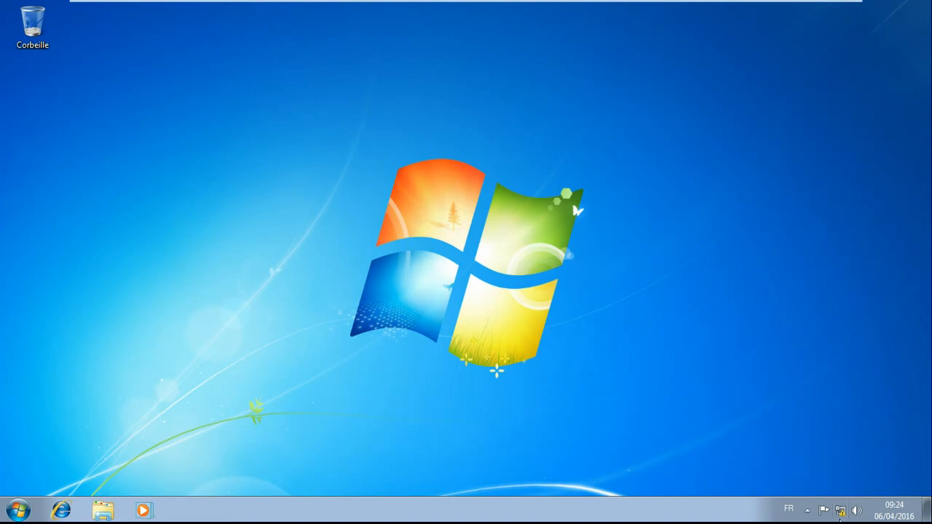
right_click(840, 512)
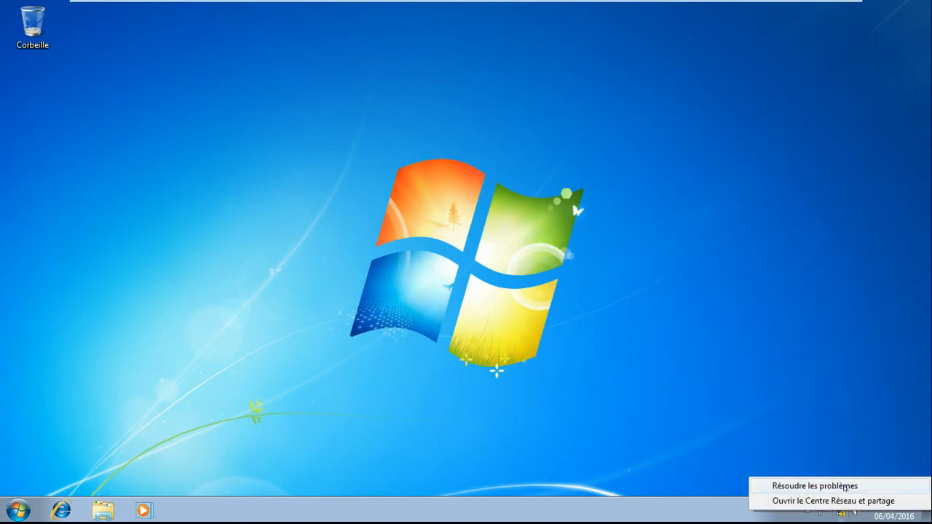
left_click(845, 501)
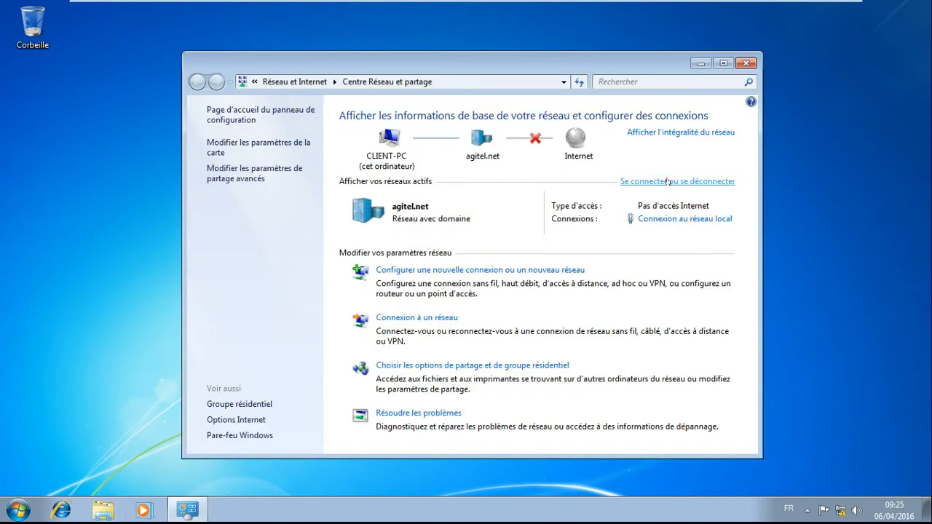
left_click(689, 220)
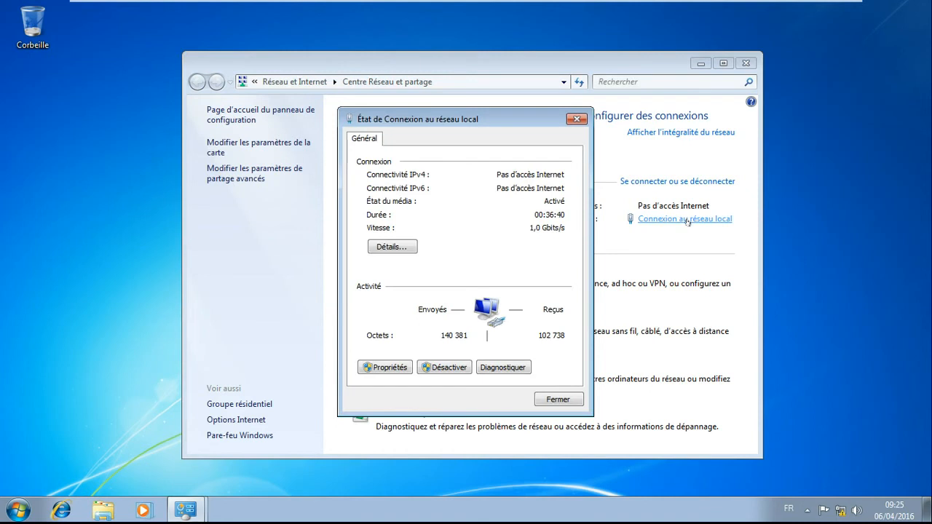
left_click(384, 367)
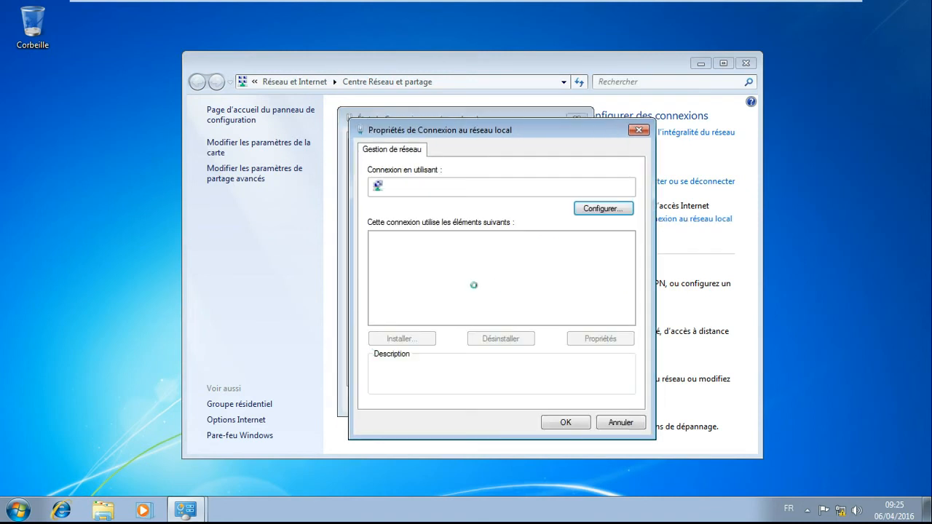
left_click(480, 285)
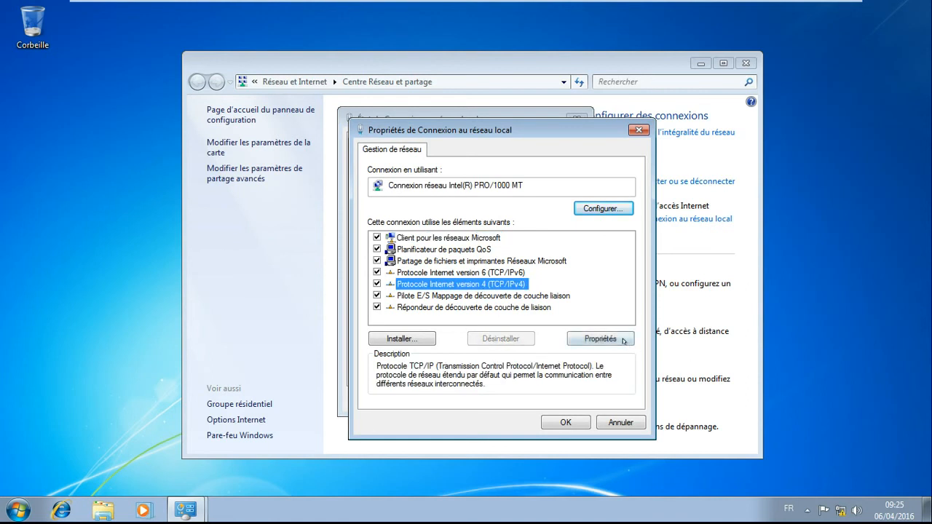
left_click(600, 339)
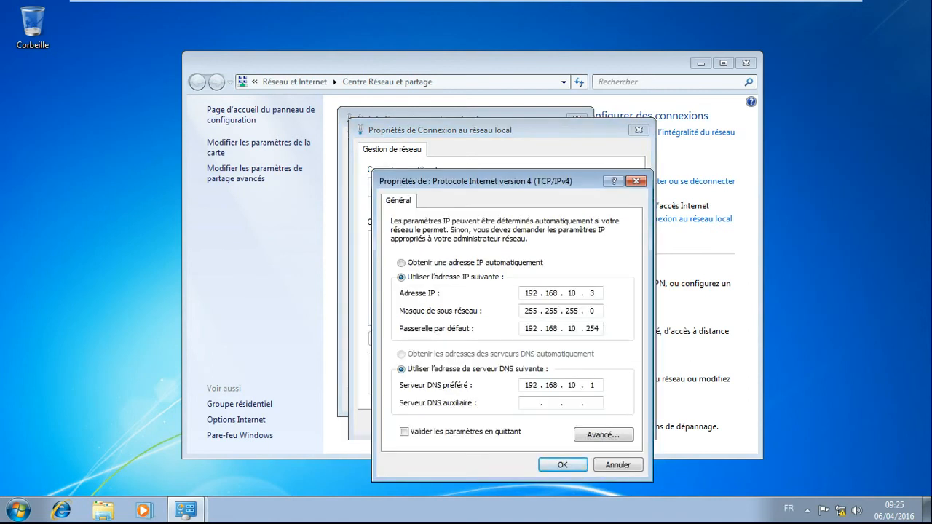
- Set the client's static IP address to 196.47.10.2
key("BackSpace")
type("6 . 47")
left_click(597, 293)
key("BackSpace")
type("2")
- Set the client's default gateway to 196.47.10.10
left_click(598, 328)
key("BackSpace")
type("6 . 47")
left_click(600, 330)
key("BackSpace")
key("BackSpace")
key("BackSpace")
type("10")
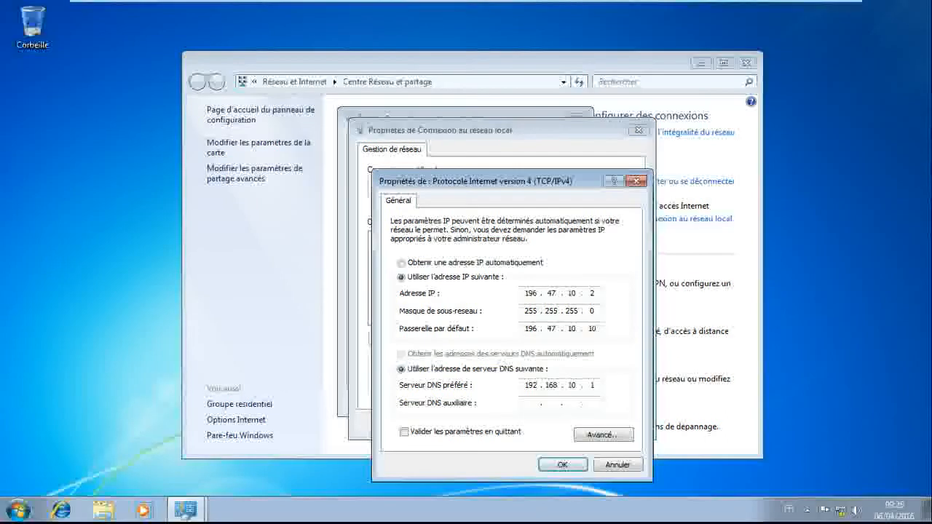
- Clear the preferred DNS server, apply the IPv4 settings and close the connection's properties and status dialogs
left_click(601, 387)
key("BackSpace")
key("BackSpace")
key("BackSpace")
key("BackSpace")
key("BackSpace")
key("BackSpace")
key("BackSpace")
key("BackSpace")
key("BackSpace")
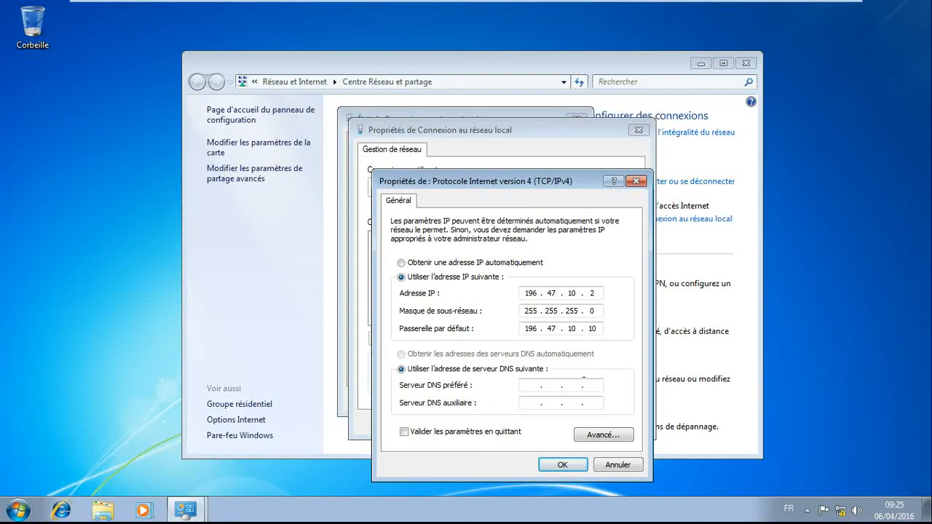
left_click(568, 466)
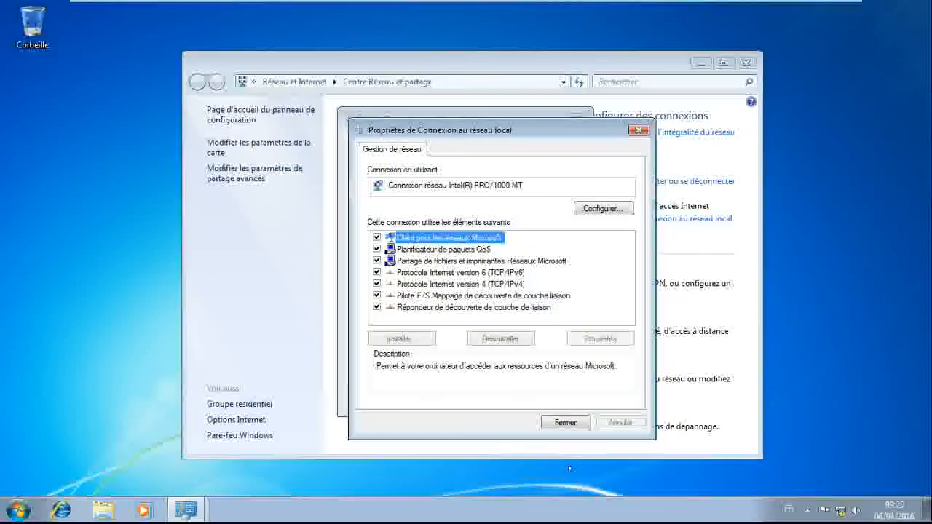
left_click(567, 426)
left_click(561, 405)
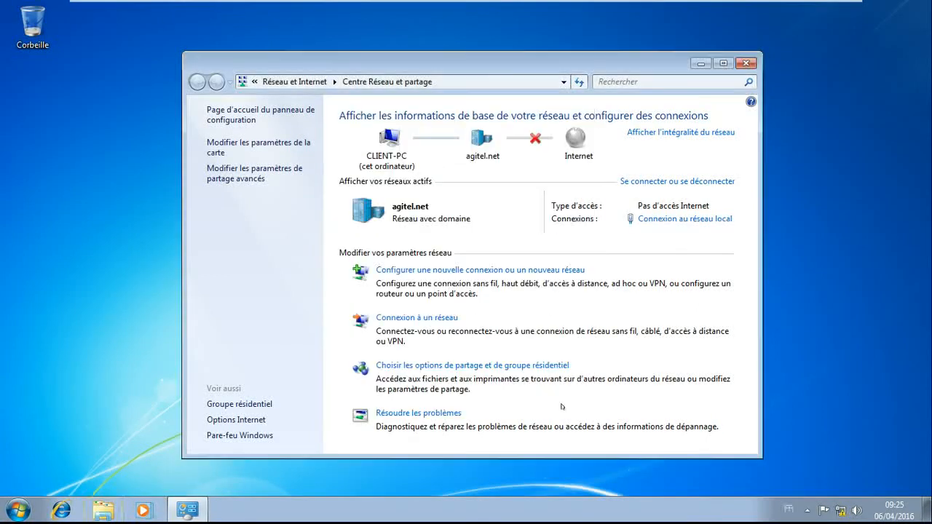
- Turn off the Windows Firewall for domain networks on the client, then close the settings and dismiss the activation notice
left_click(230, 438)
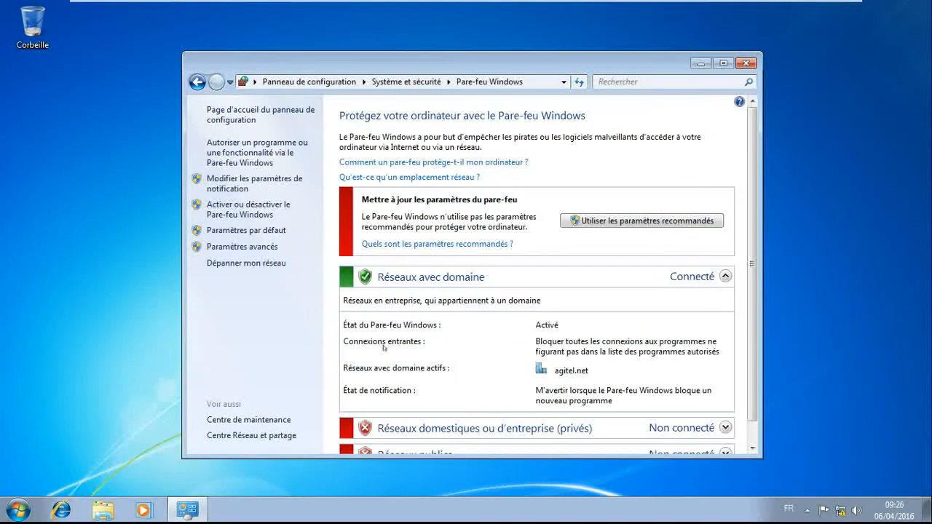
left_click(259, 210)
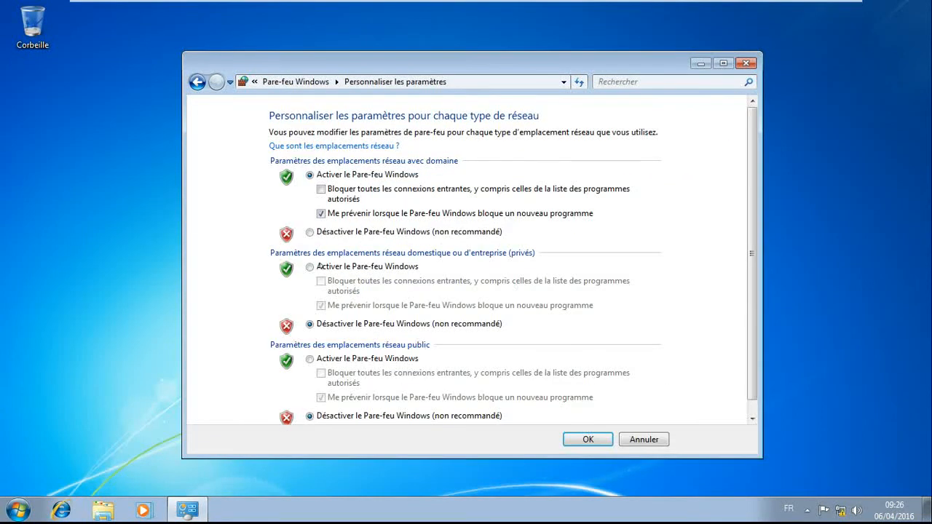
left_click(310, 232)
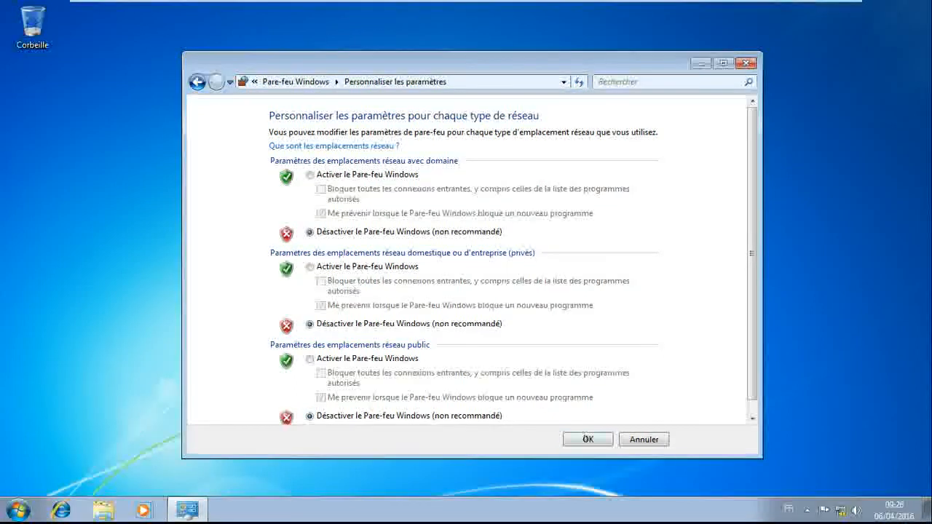
left_click(587, 437)
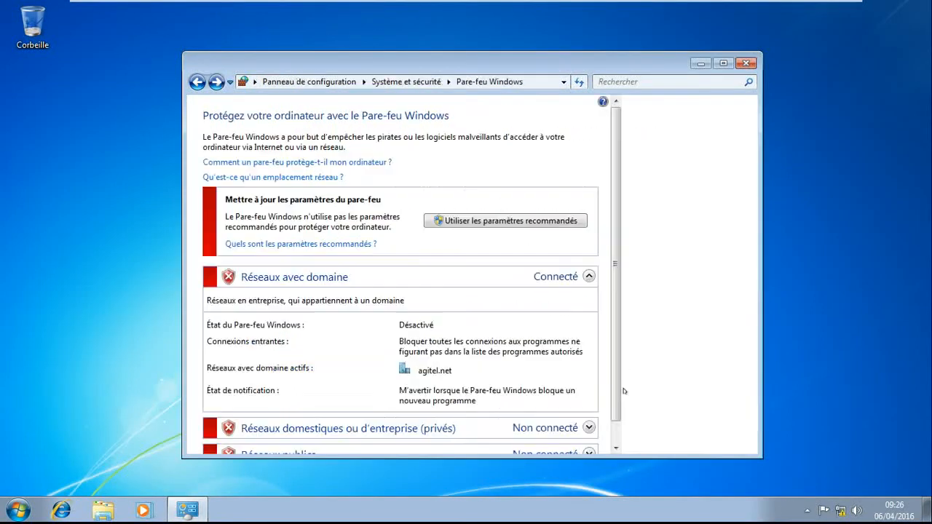
left_click(746, 64)
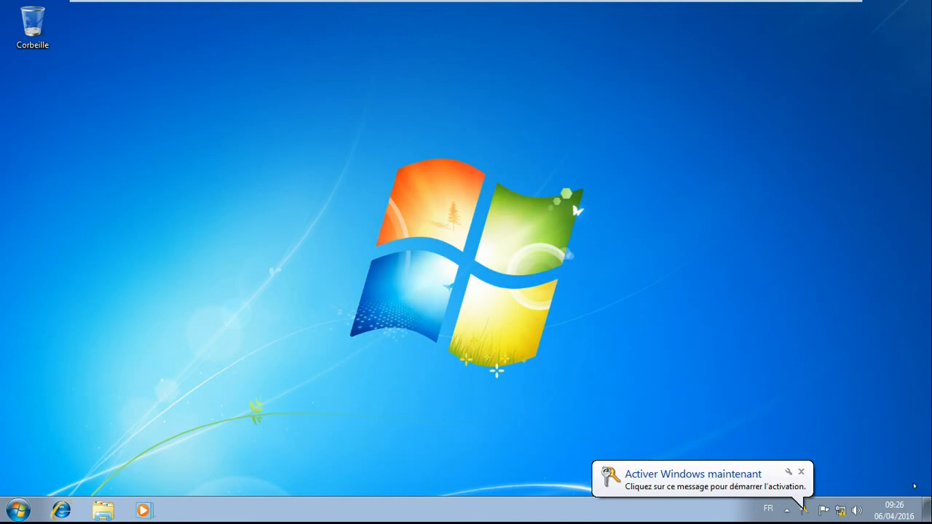
left_click(801, 472)
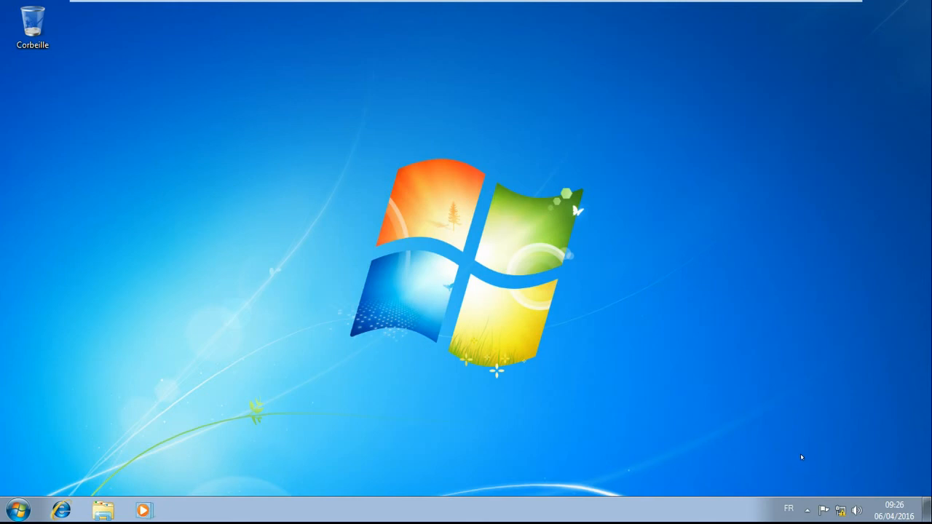
- Check the role installation progress on serveur VPN AGITEL again and return to the CLIENT machine
mouse_move(400, 4)
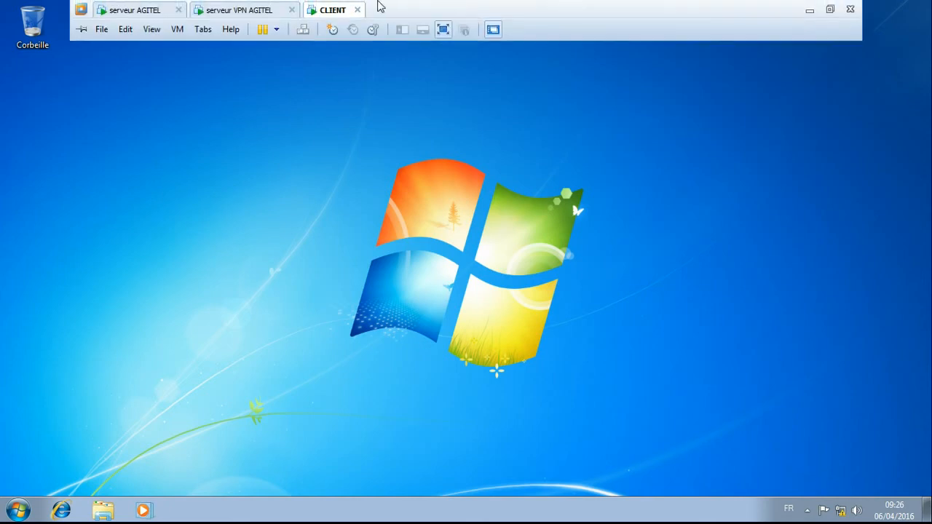
left_click(224, 11)
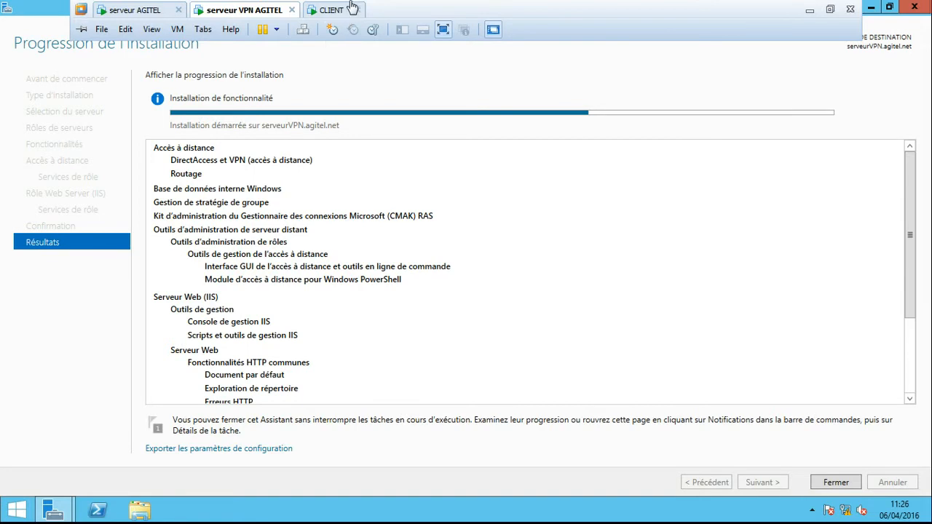
left_click(334, 9)
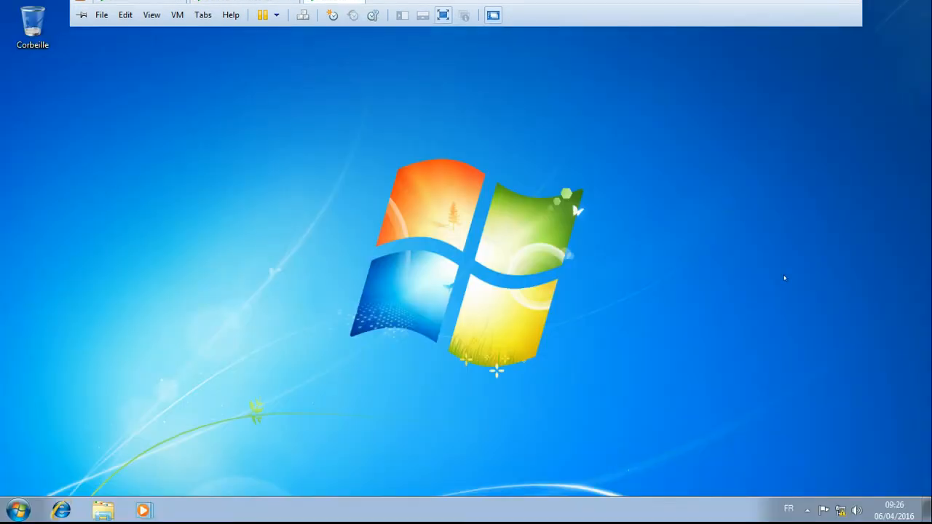
- Open a command prompt on the client and ping 196.47.10.1 to test the connection to the VPN server
left_click(17, 505)
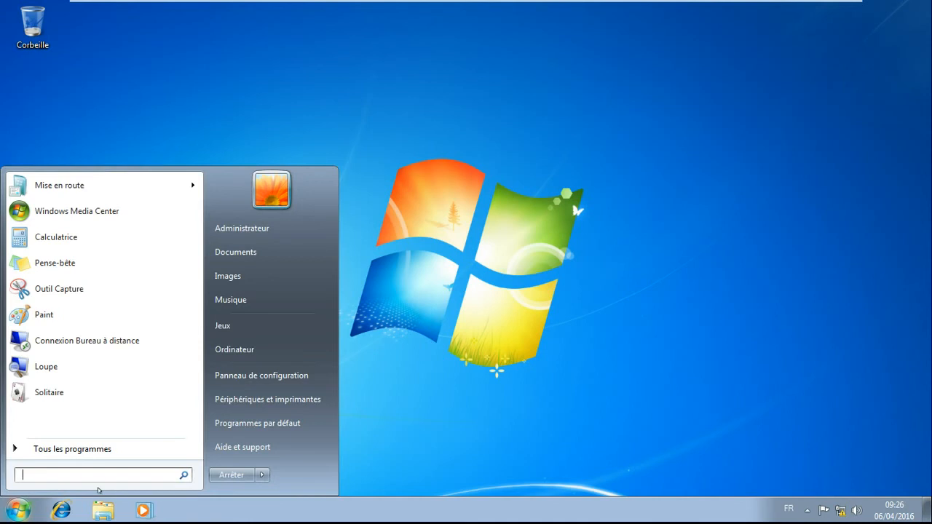
type("cmd")
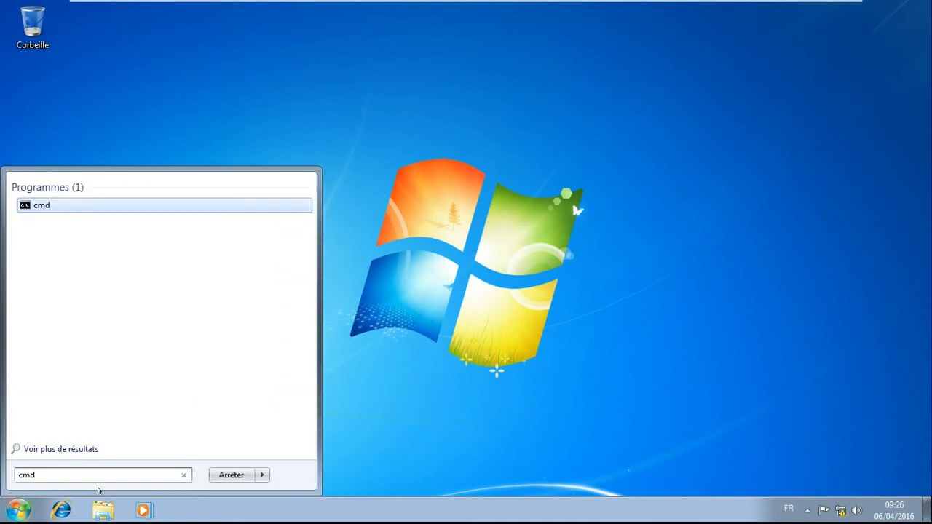
key("Return")
type("ping 196.47.")
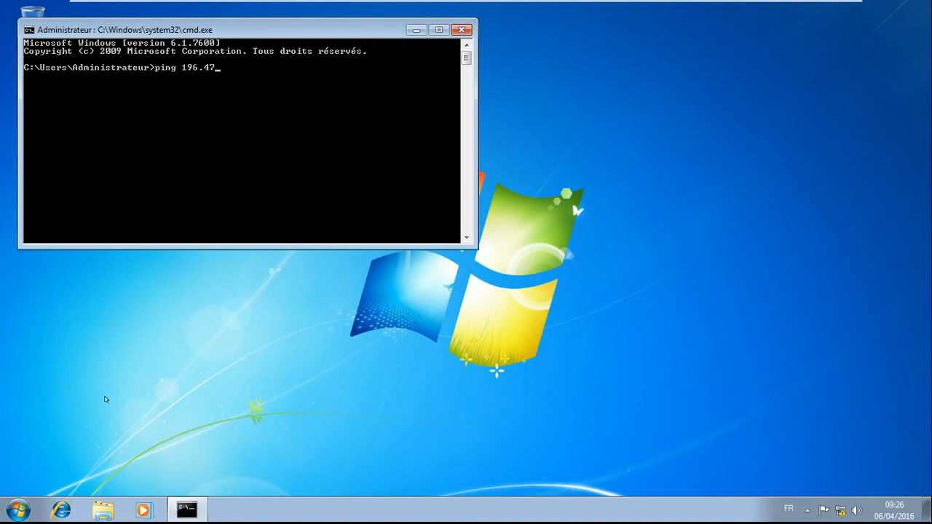
type("10.1")
key("Return")
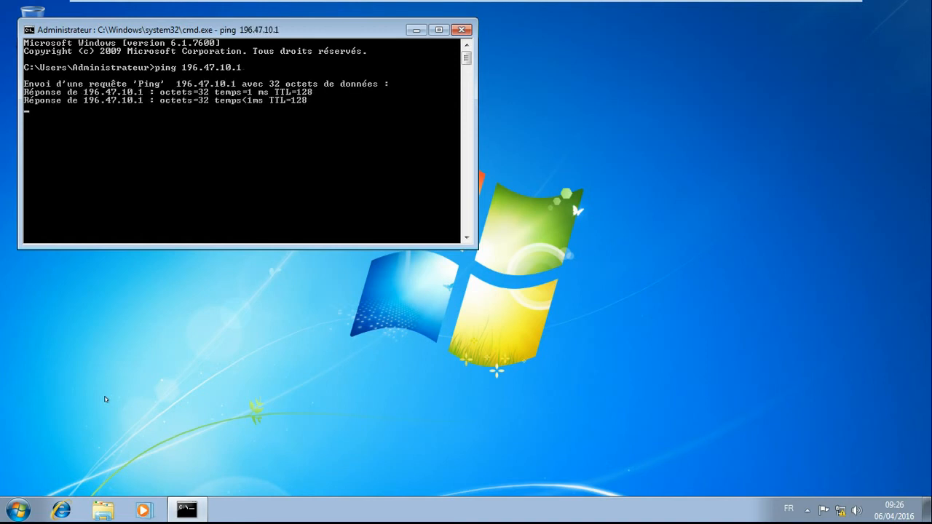
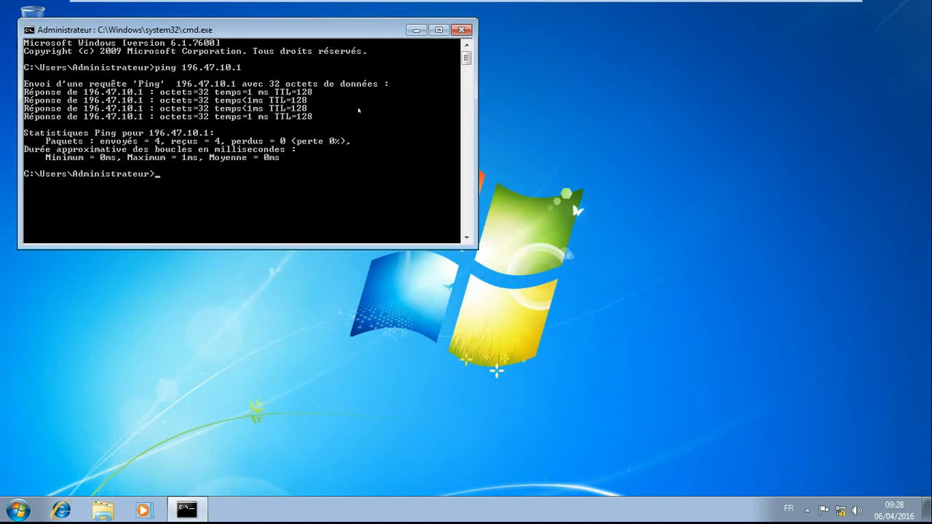
- Ping 192.168.10.1 from the client to test access to the internal network, and close the command prompt
key("Up")
key("BackSpace")
key("BackSpace")
key("BackSpace")
key("BackSpace")
key("BackSpace")
key("BackSpace")
key("BackSpace")
key("BackSpace")
key("BackSpace")
key("BackSpace")
type("92.168.10.")
key("Return")
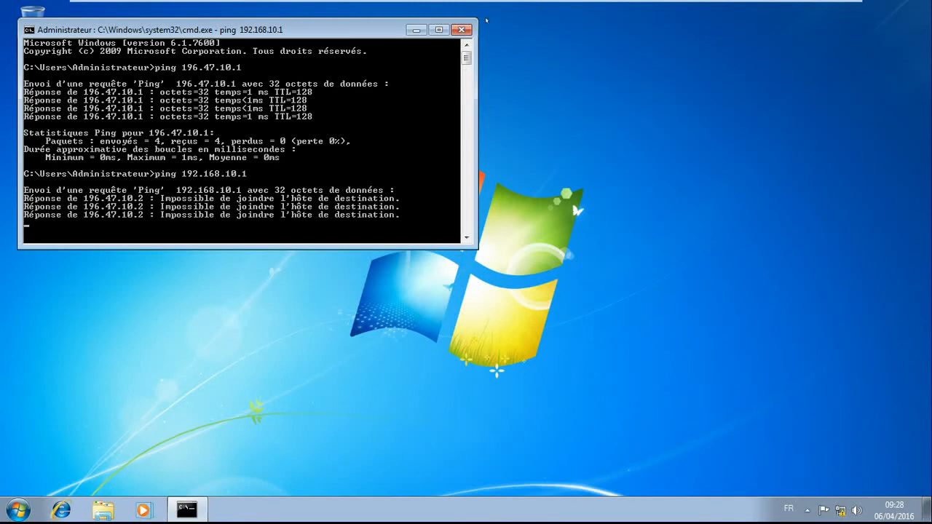
left_click(462, 29)
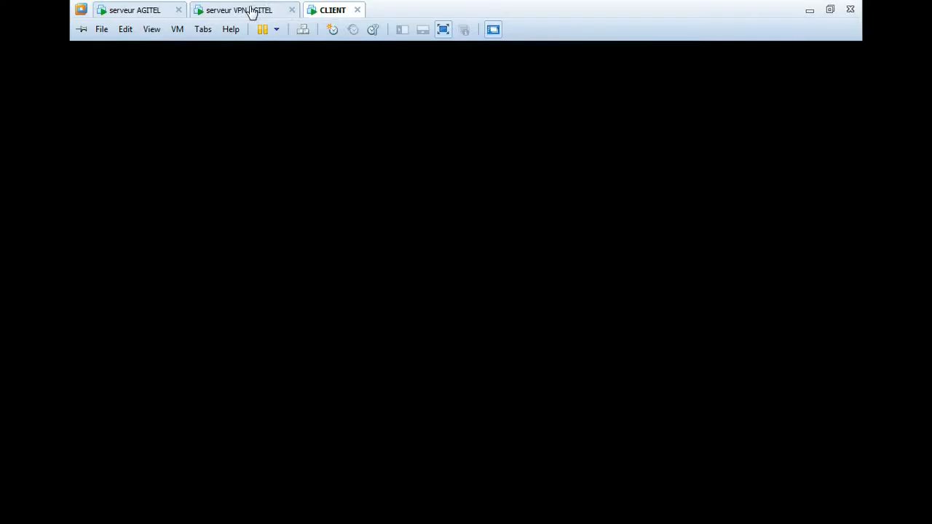
- Check the role installation progress on serveur VPN AGITEL and return to the CLIENT machine
left_click(252, 11)
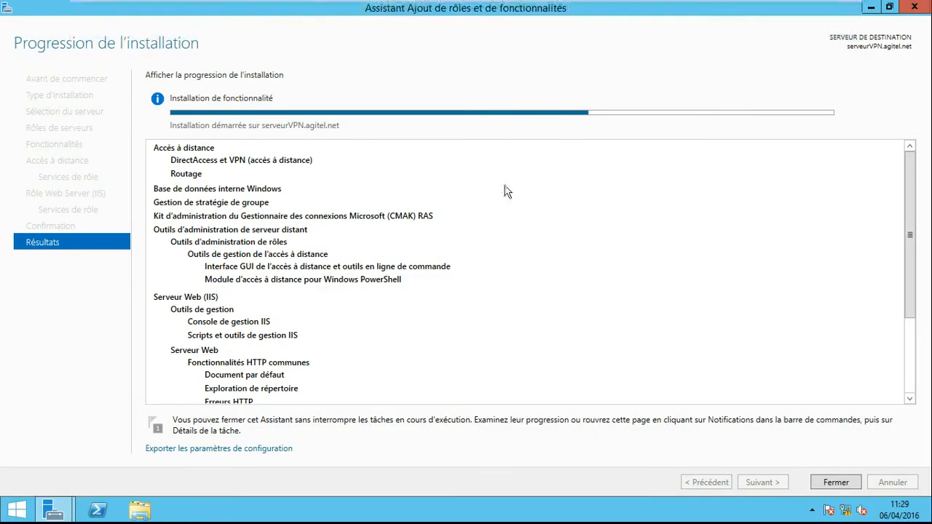
left_click(340, 6)
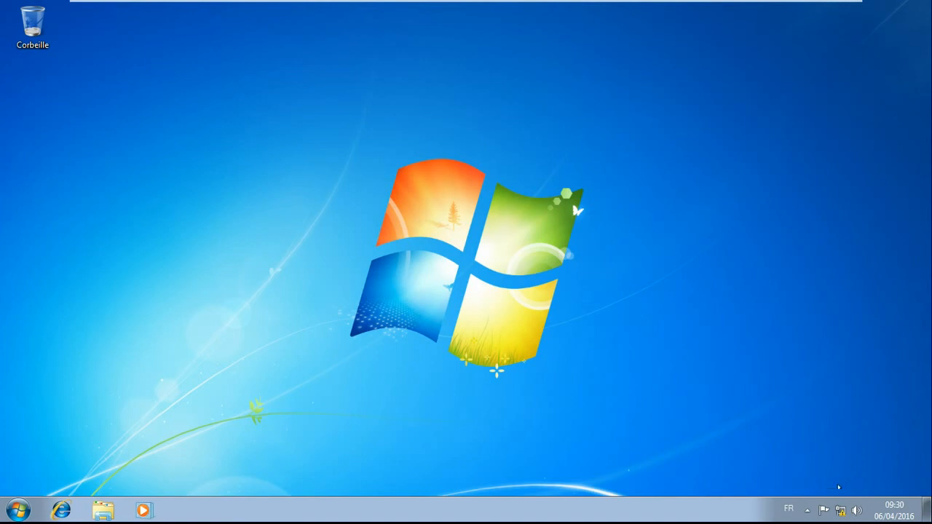
right_click(842, 511)
left_click(837, 501)
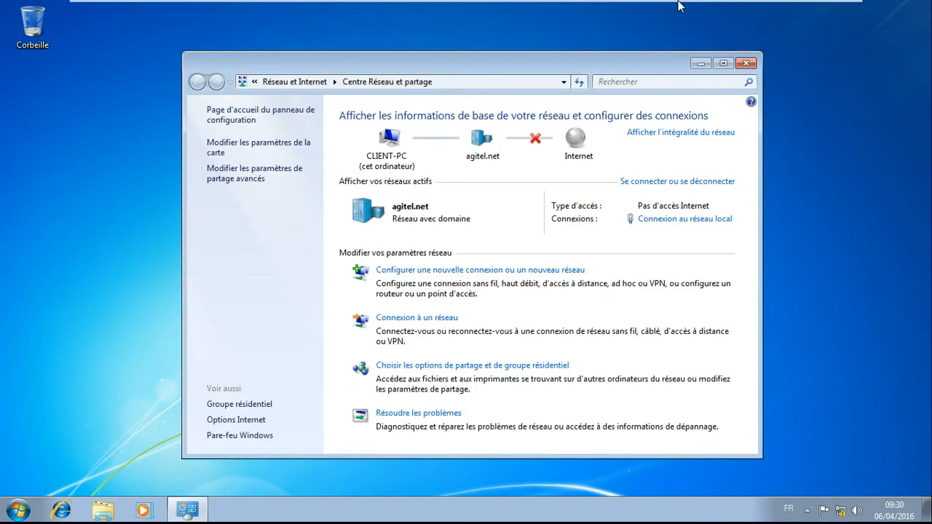
left_click(745, 63)
- Start a new workplace connection in the Network and Sharing Center, using the Internet connection (VPN) and postponing the Internet setup
right_click(841, 511)
left_click(838, 498)
left_click(492, 271)
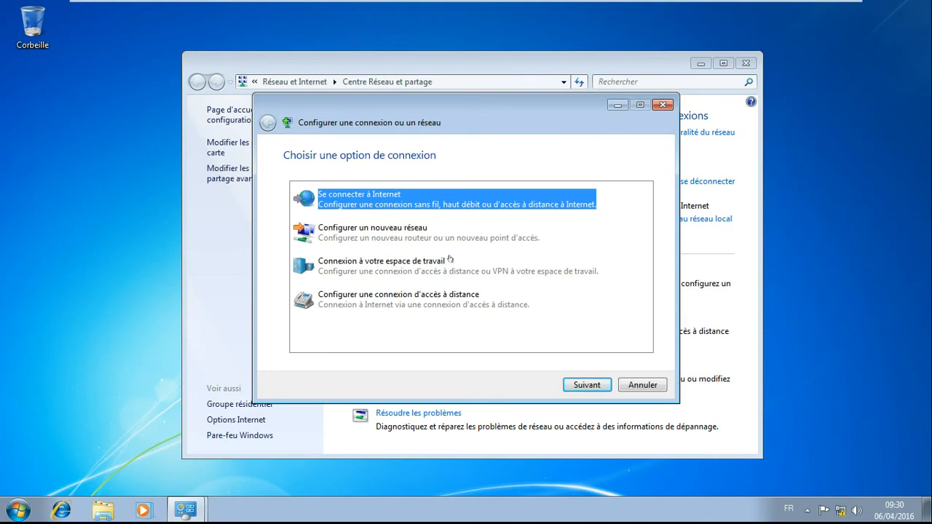
left_click(399, 263)
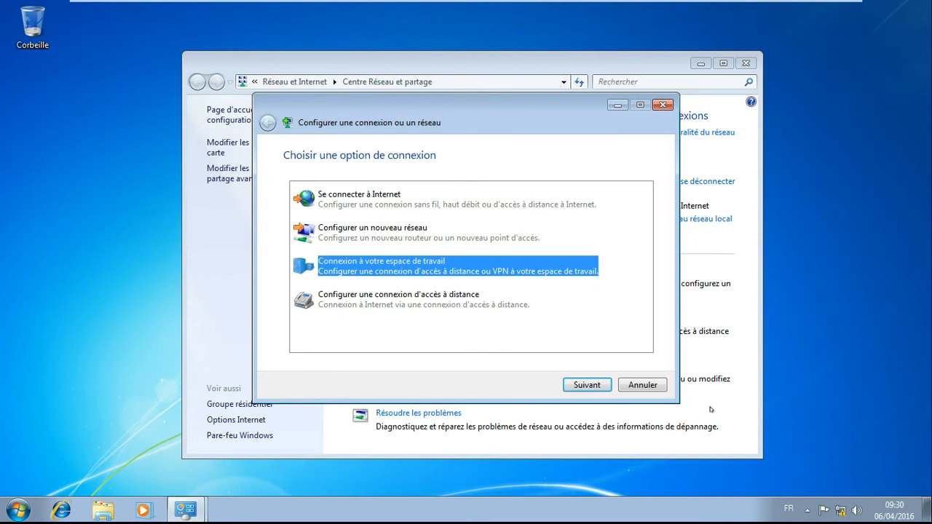
left_click(600, 385)
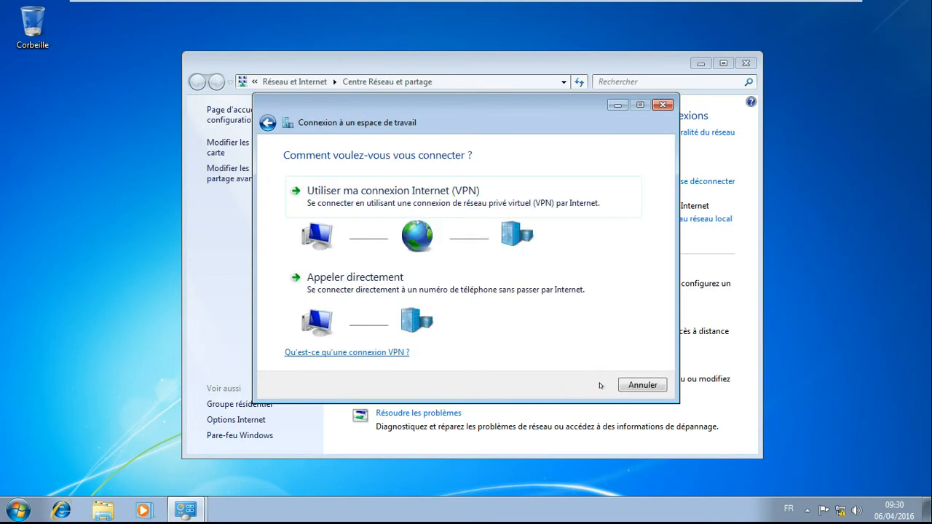
left_click(393, 197)
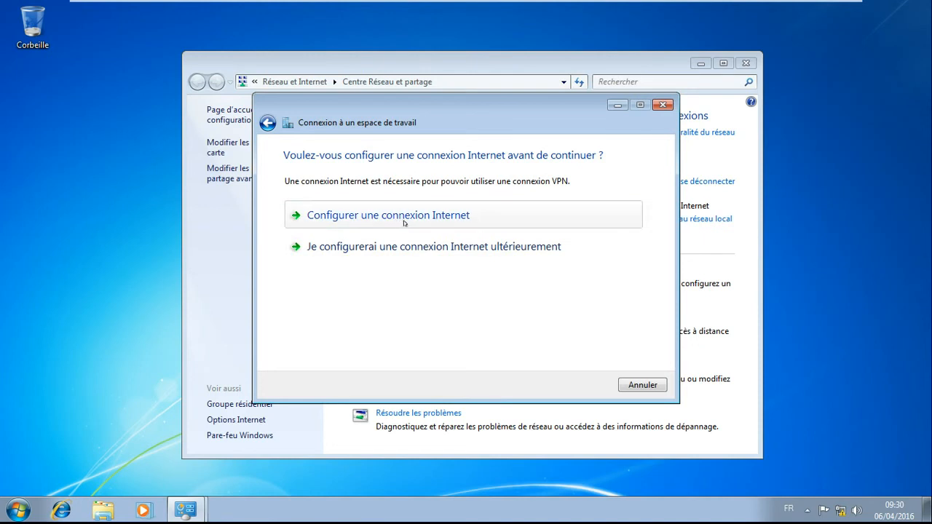
left_click(434, 250)
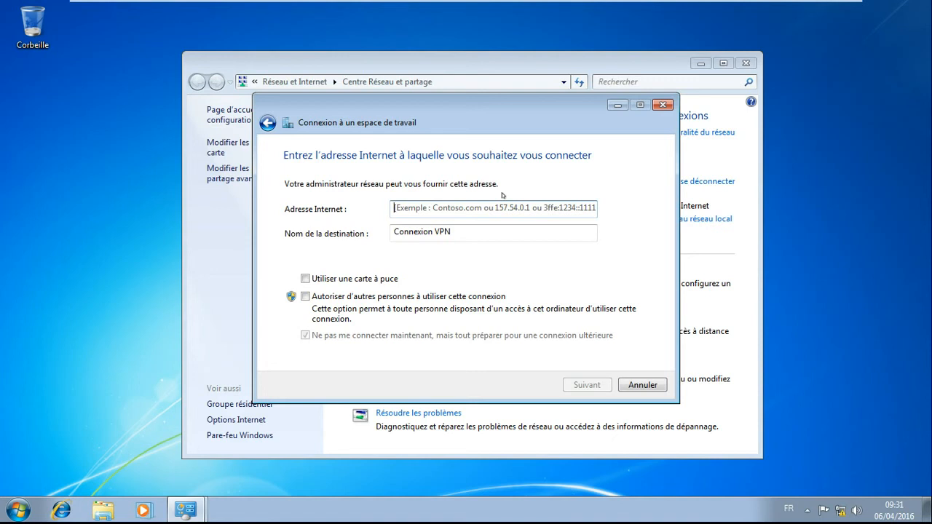
- Set the VPN's Internet address to 196.47.10.1 and its destination name to Connexion à AGITEL, and proceed to the credentials
type("1")
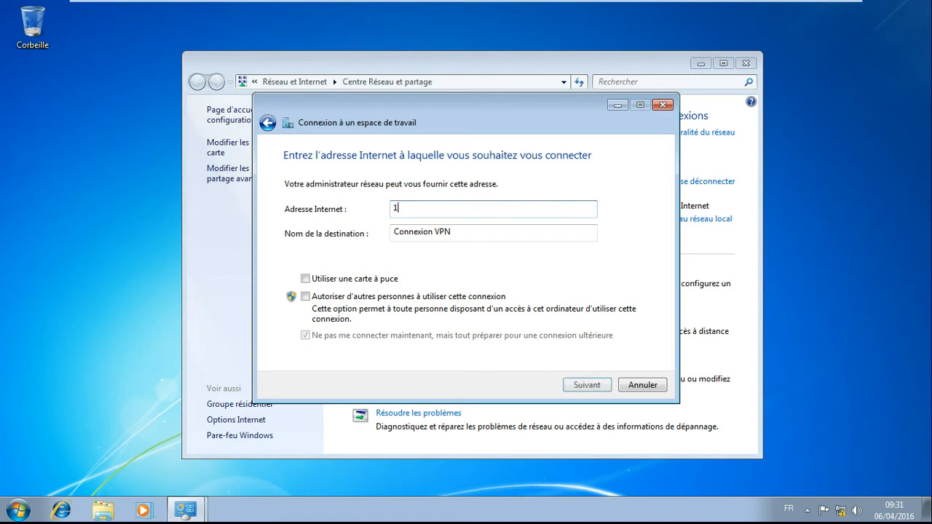
type("96.47.10.1")
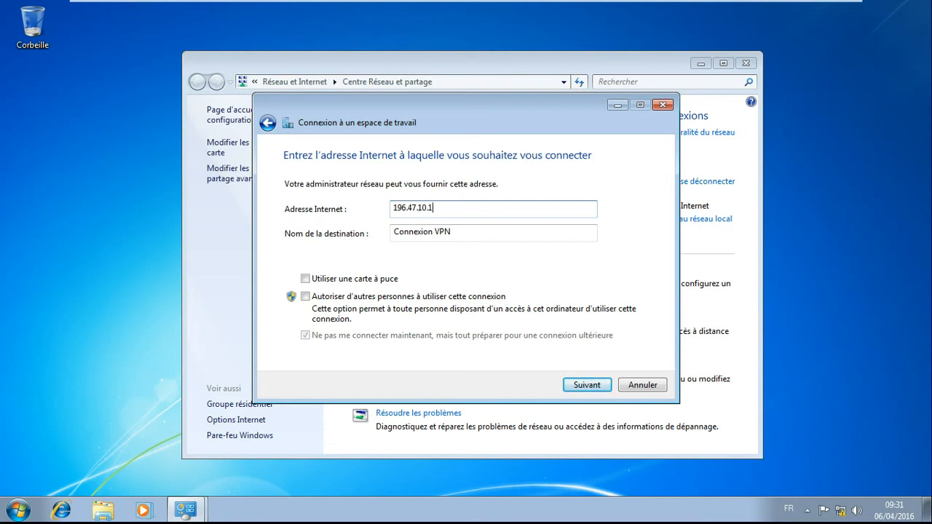
left_click(453, 233)
left_click_drag(452, 231, 435, 231)
type("à A")
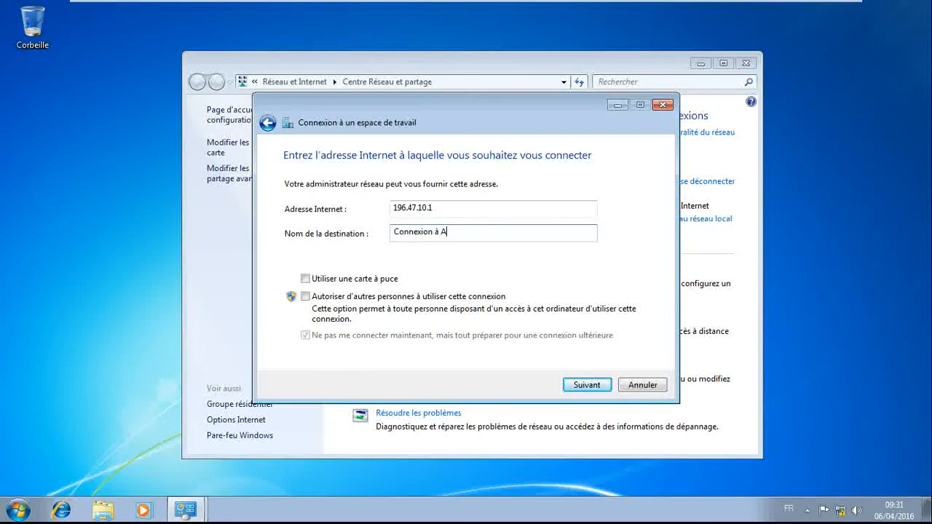
type("GITEL")
left_click(587, 385)
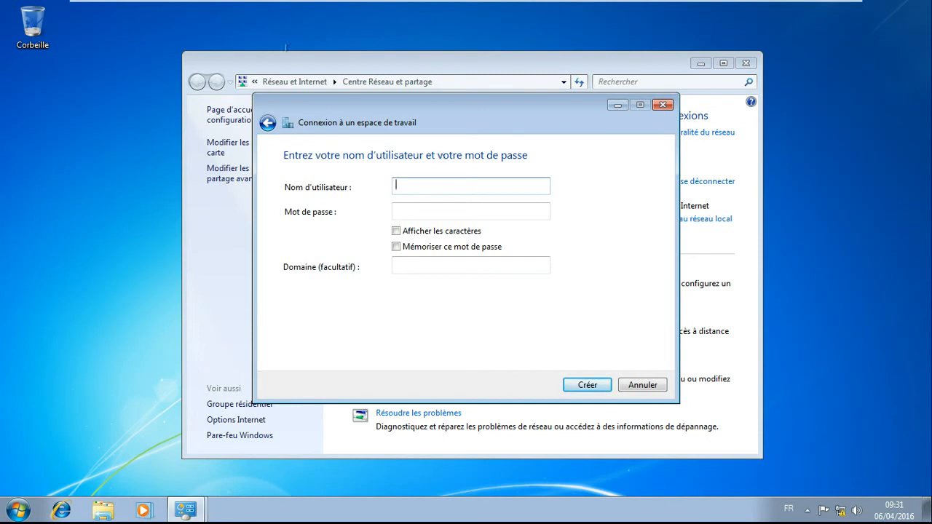
- Switch to the serveur AGITEL machine and unlock it with the administrator account's password
left_click(142, 14)
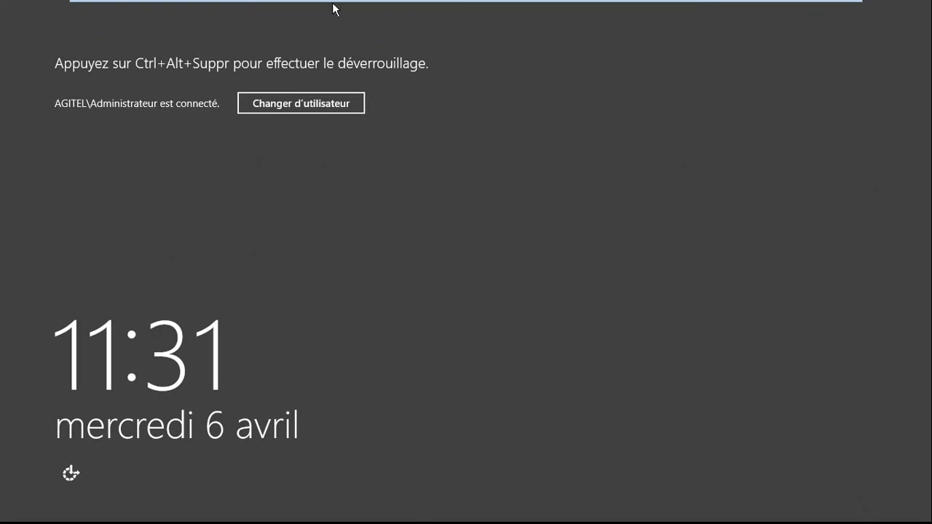
mouse_move(340, 6)
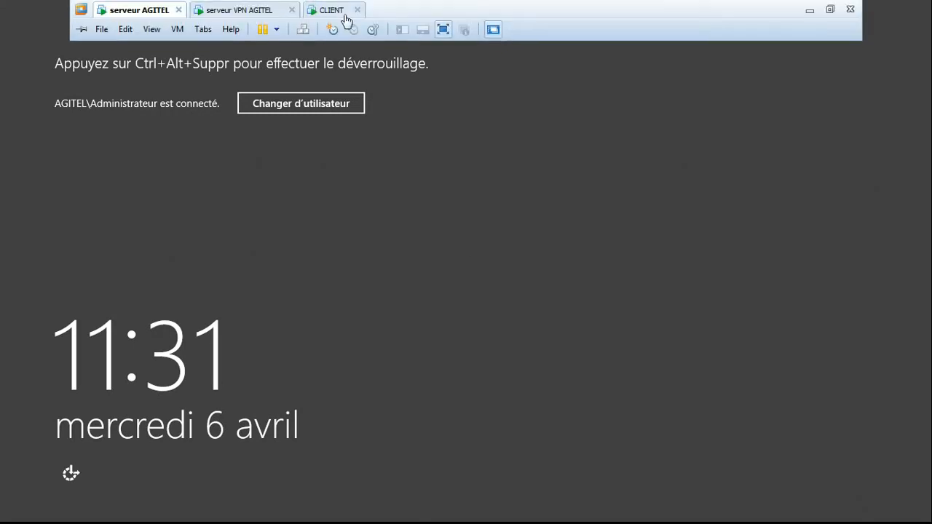
left_click(305, 31)
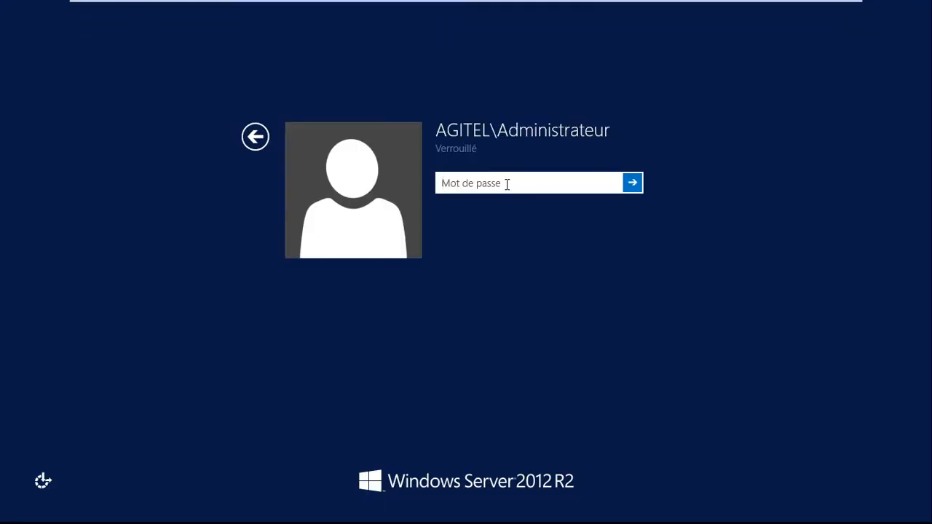
type("P@ssw0rd!12")
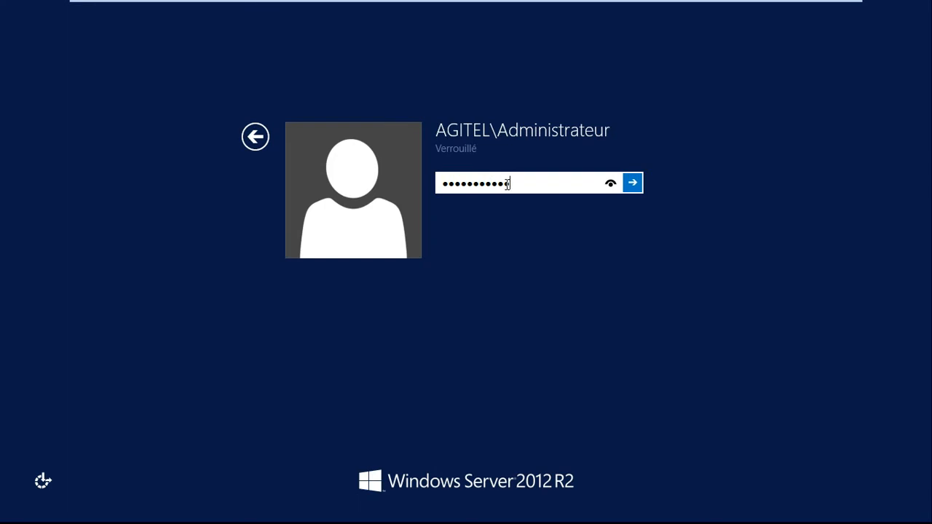
key("Return")
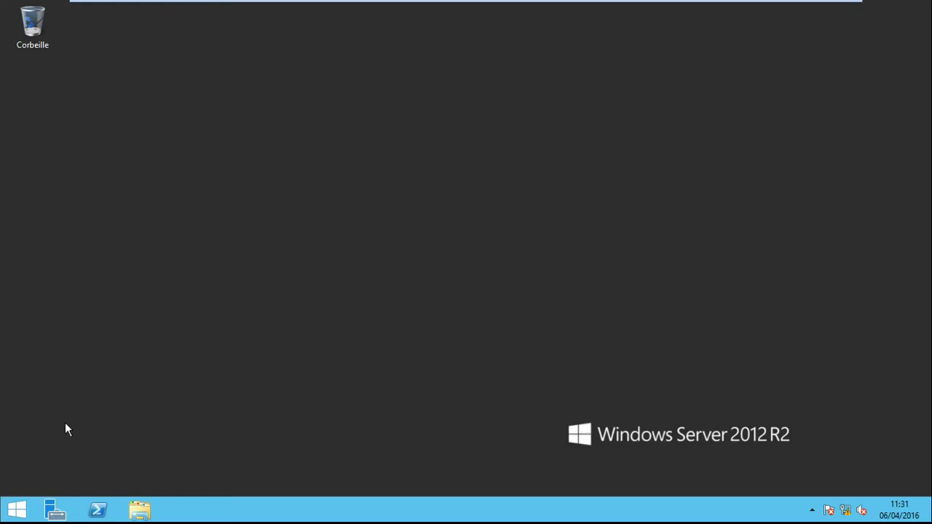
- Open Active Directory Users and Computers from the administrative tools on serveur AGITEL
left_click(16, 509)
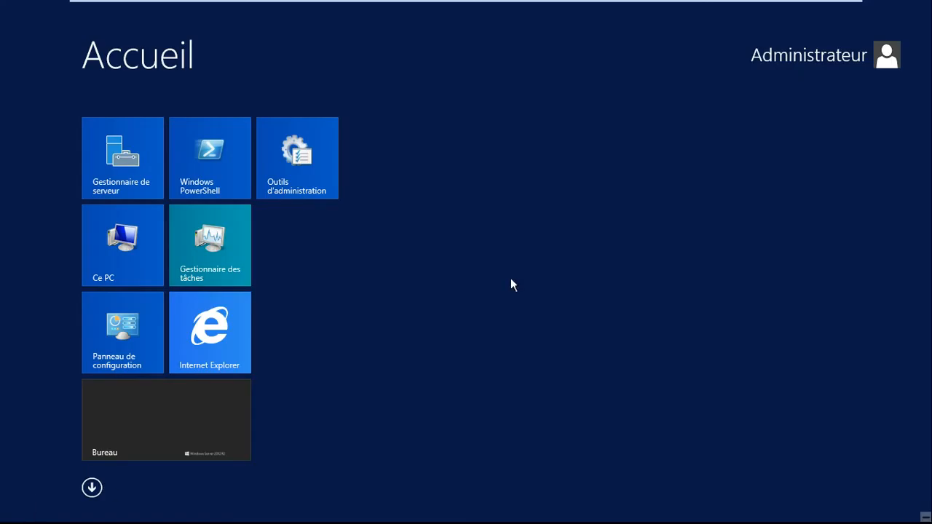
left_click(321, 165)
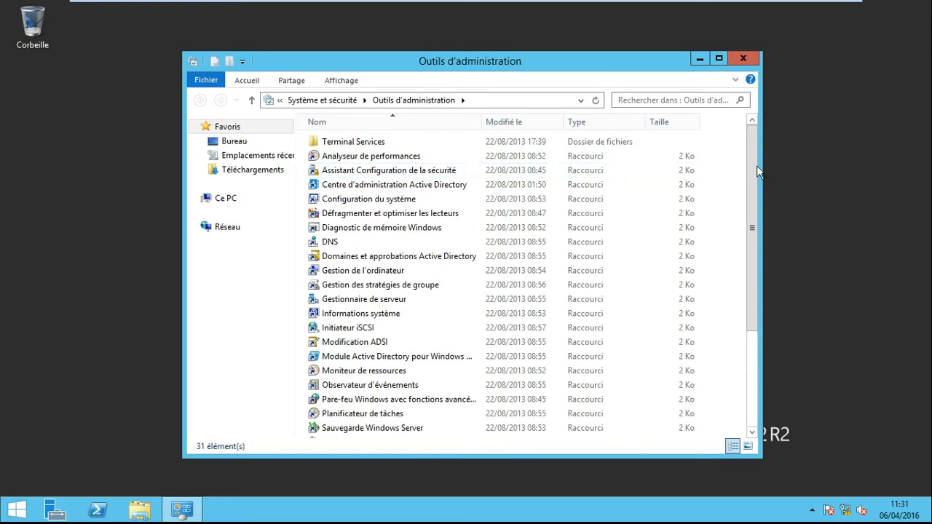
scroll(756, 296, "down", 4)
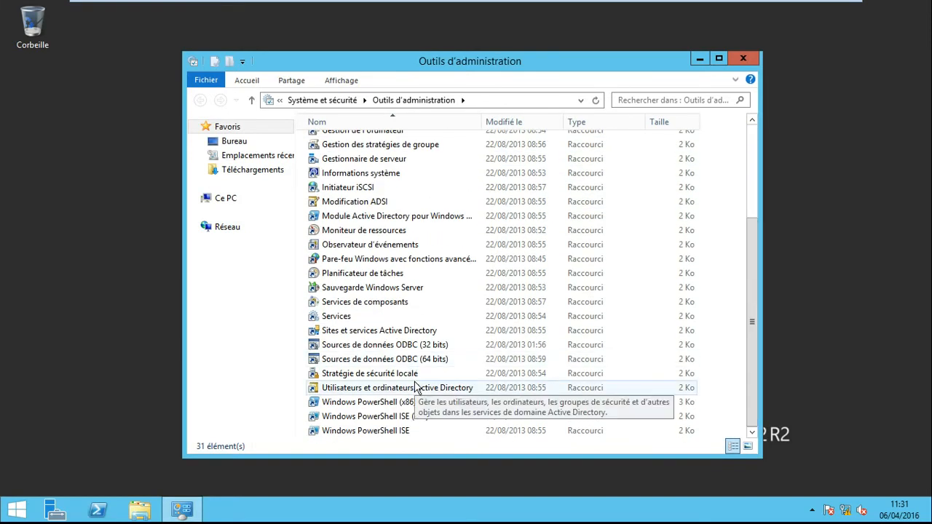
double_click(416, 388)
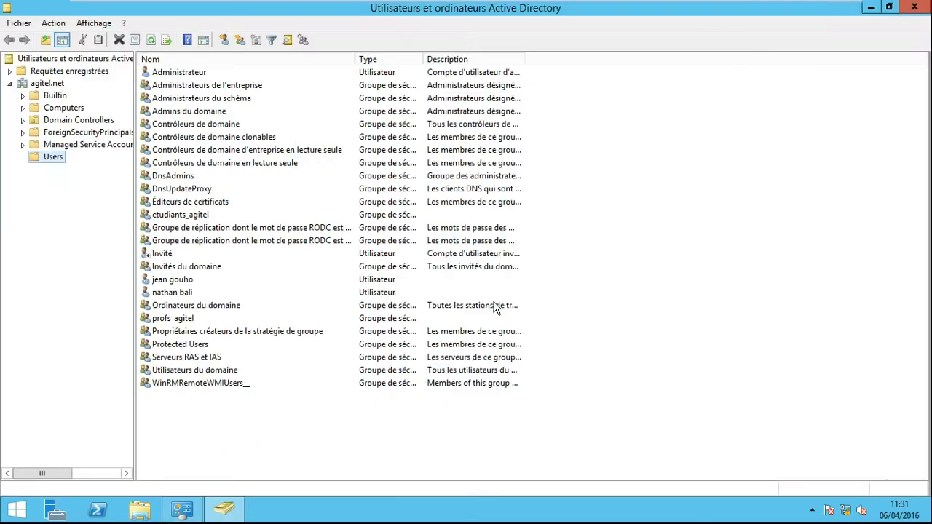
- Look up the dial-in user's logon name in the account properties, and close the properties and the Active Directory console
right_click(182, 293)
left_click(263, 263)
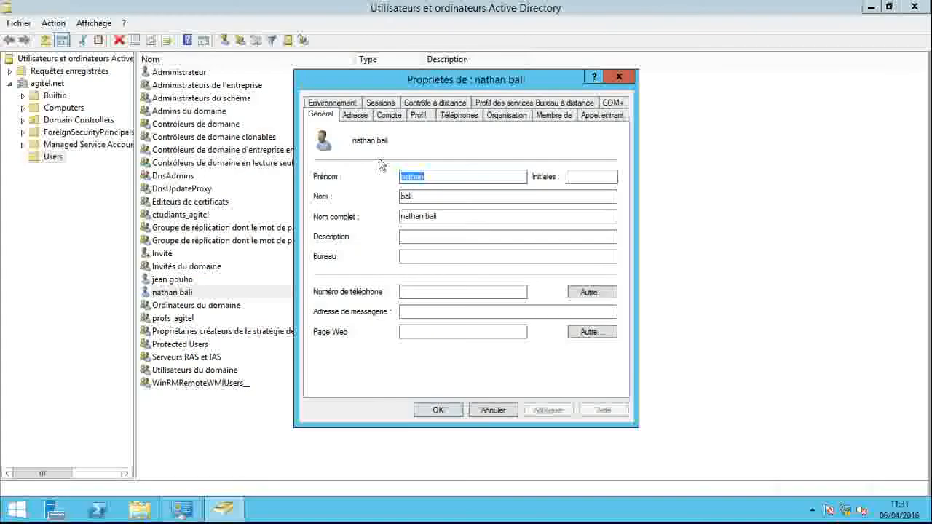
left_click(389, 115)
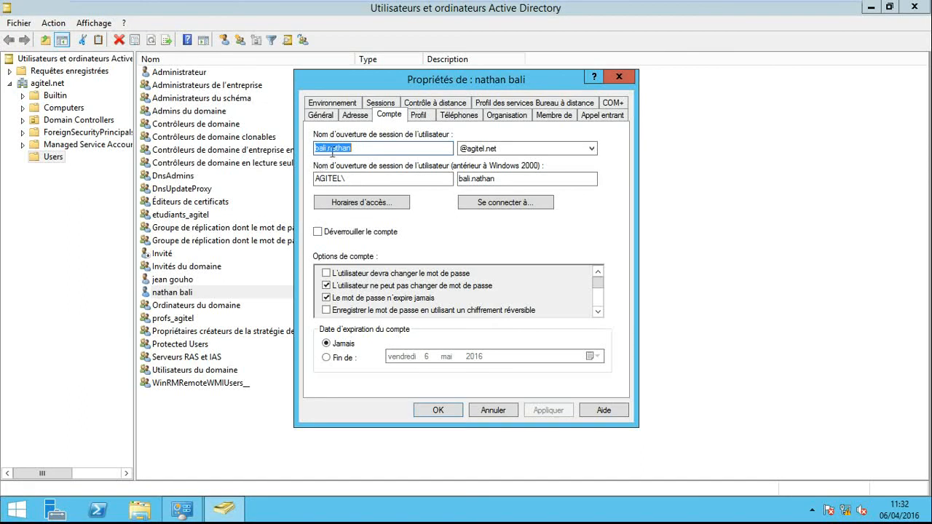
left_click(374, 152)
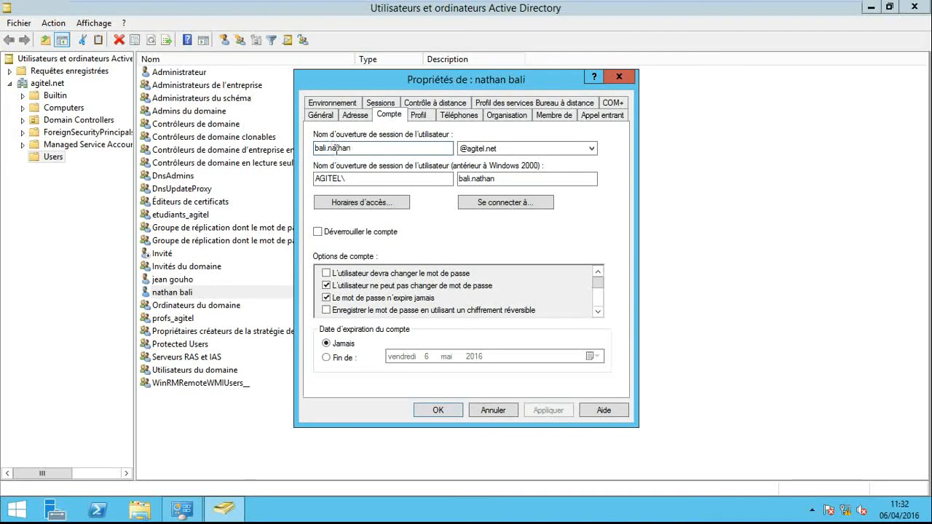
left_click(620, 78)
left_click(922, 10)
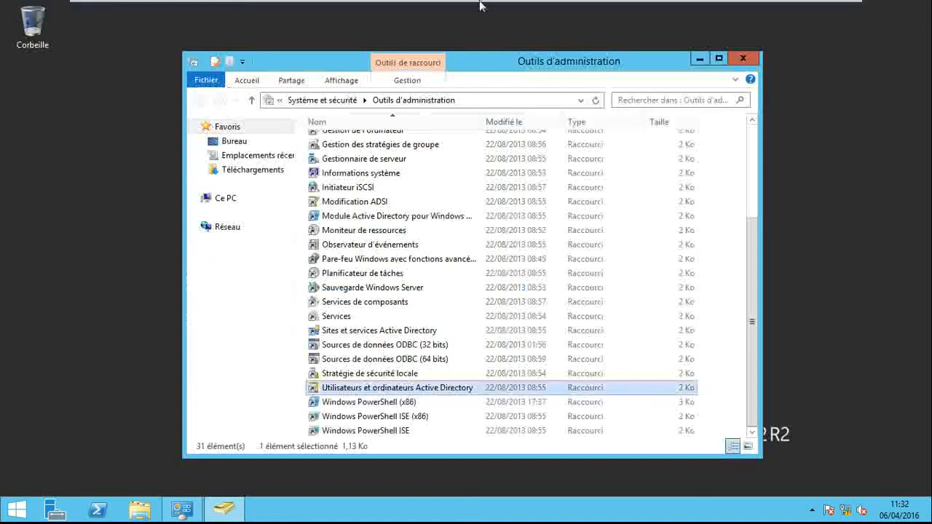
- Return to the CLIENT machine and enter the dial-in user's logon name for the VPN connection
mouse_move(459, 4)
left_click(336, 9)
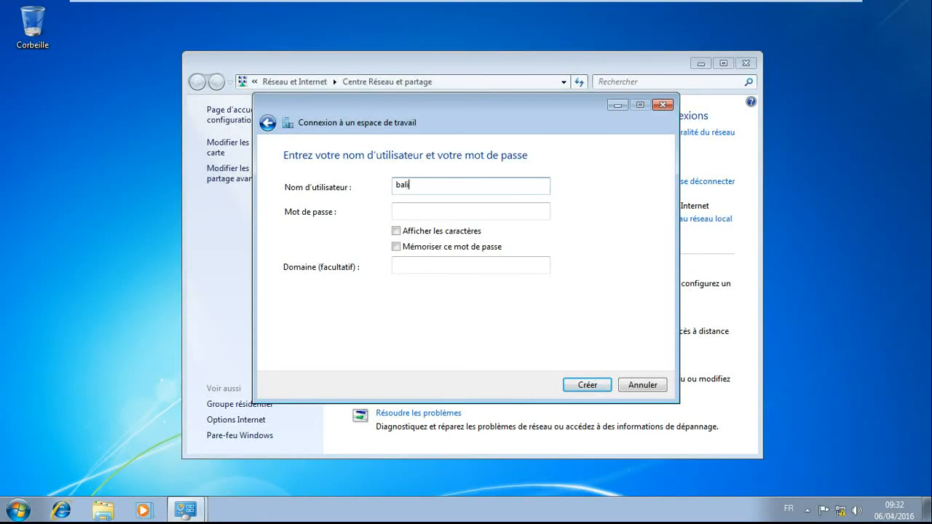
- Enter the dial-in user's password, create the VPN connection, and close the wizard and the Network and Sharing Center
left_click(413, 211)
type("******")
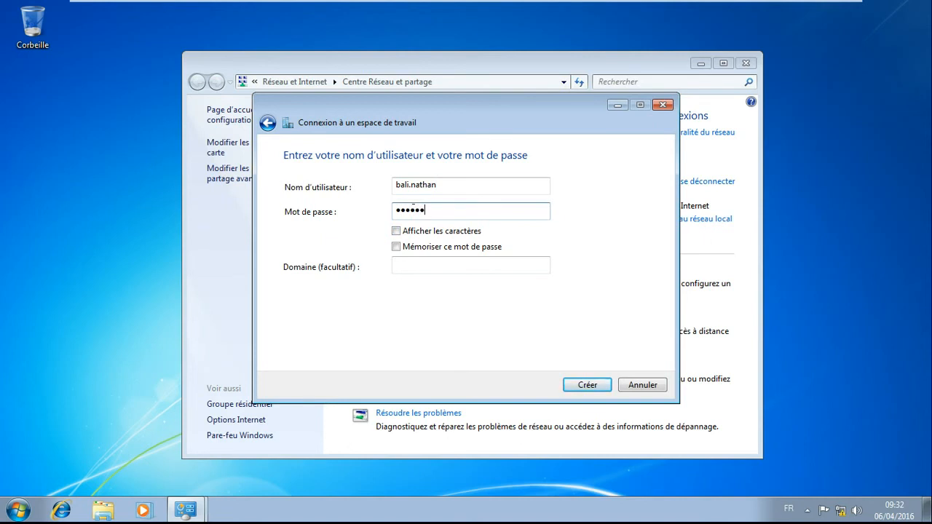
key("BackSpace")
key("BackSpace")
key("BackSpace")
key("BackSpace")
key("BackSpace")
key("BackSpace")
type("******")
left_click(583, 384)
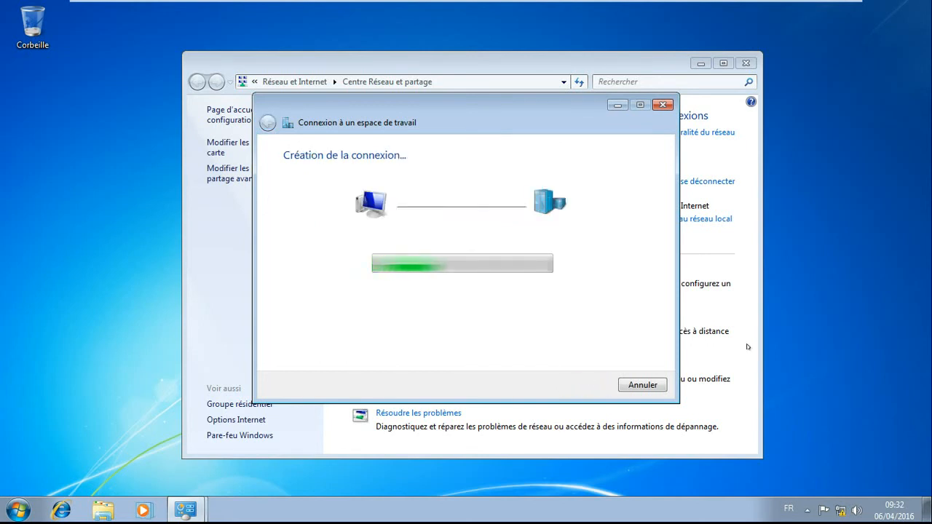
left_click(644, 385)
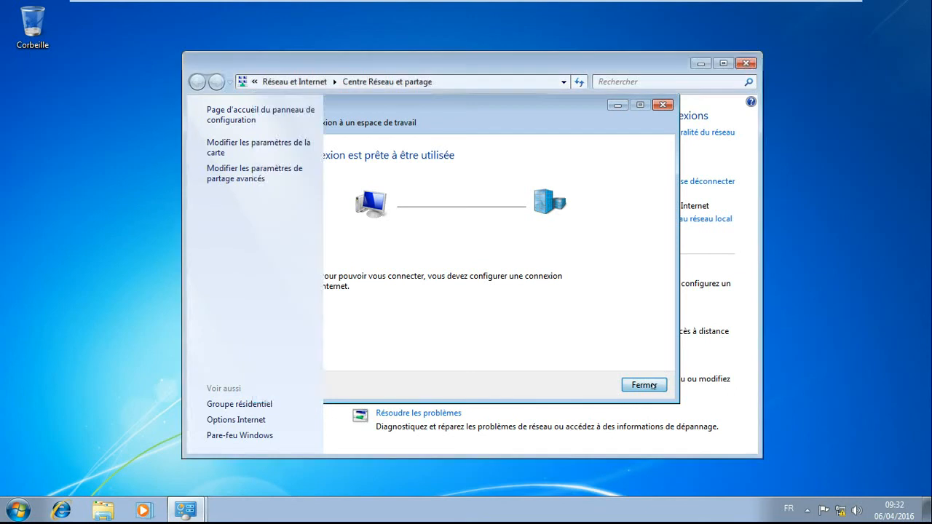
left_click(746, 63)
- Open the sign-in dialog of the Connexion à AGITEL VPN connection from the client's available networks
left_click(841, 510)
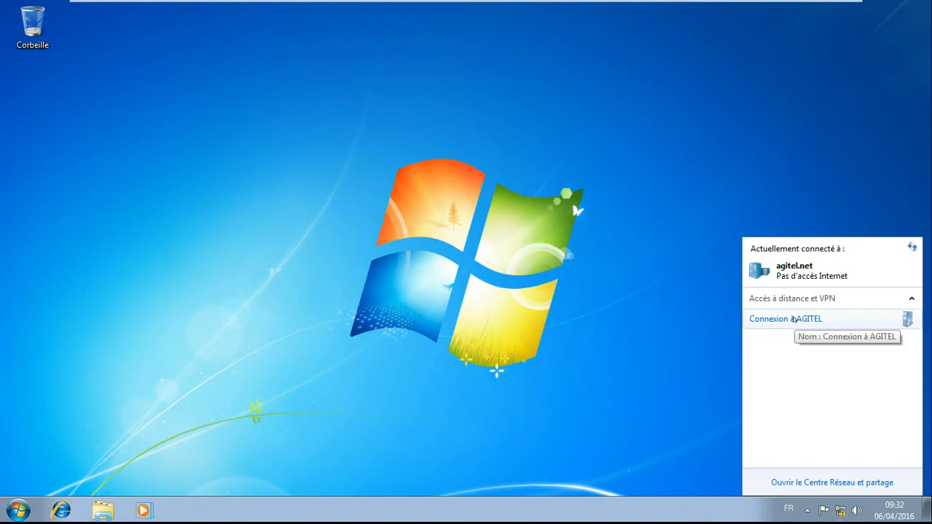
left_click(794, 319)
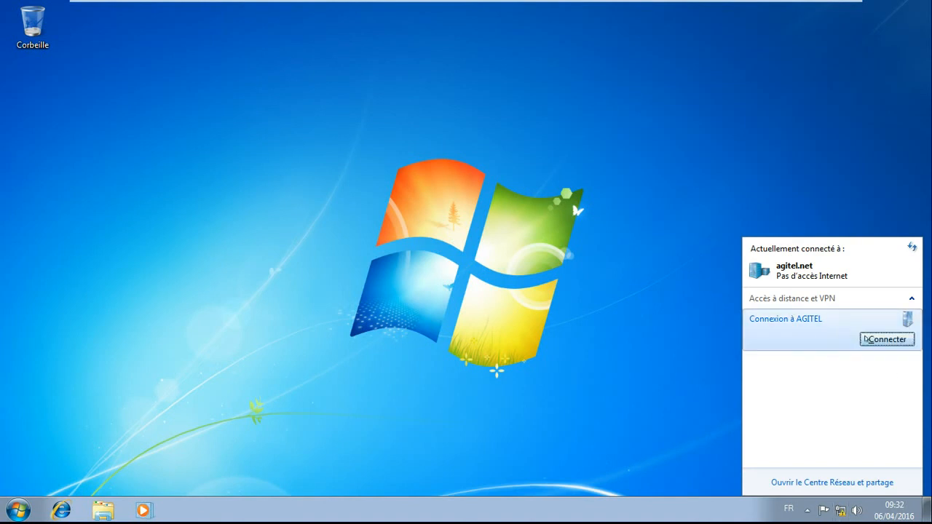
left_click(867, 339)
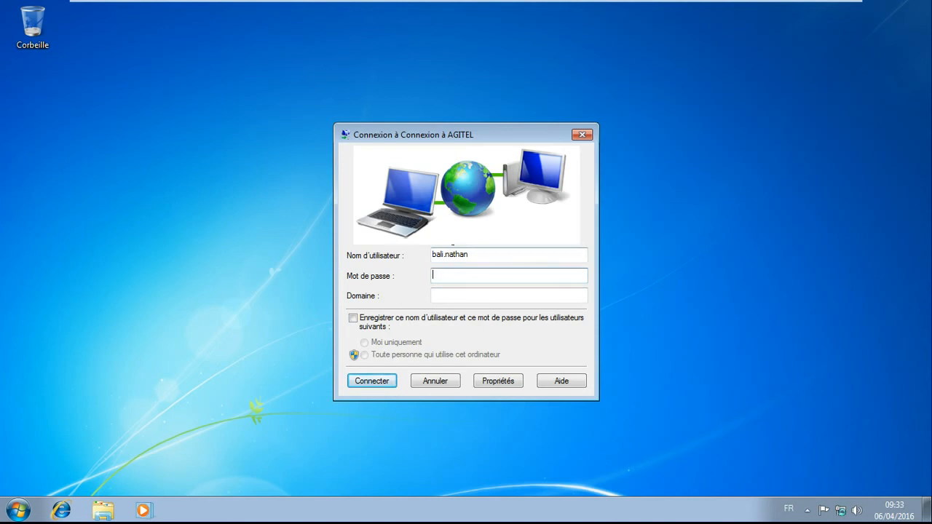
- Switch to the serveur VPN AGITEL machine, check the role installation progress, and close the wizard once installation is complete
mouse_move(381, 2)
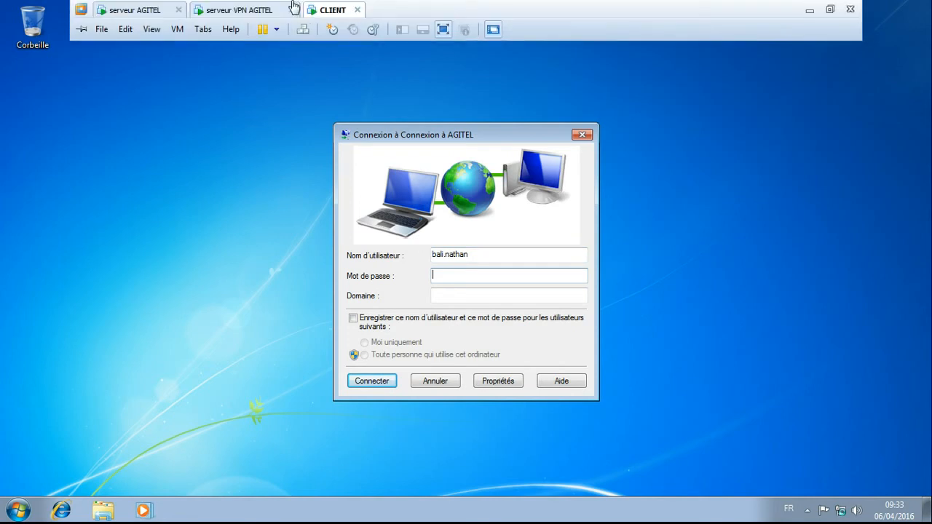
left_click(226, 9)
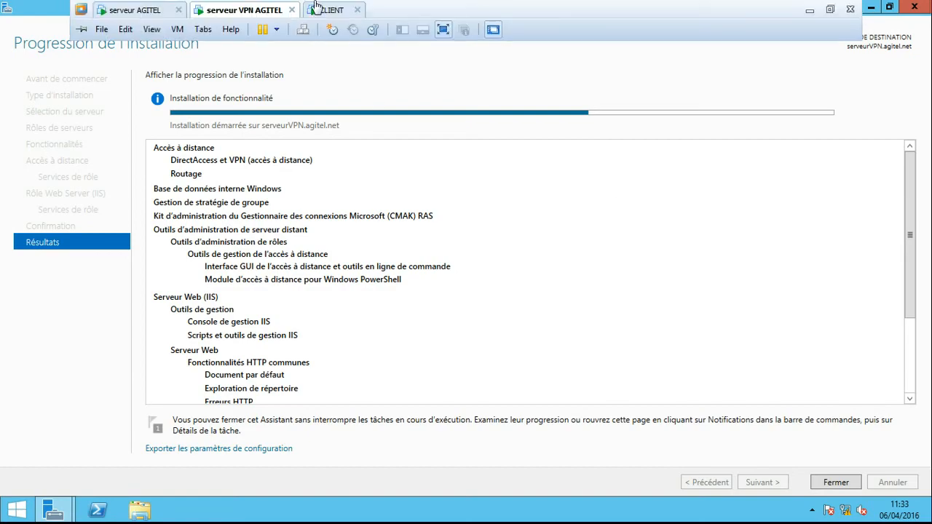
left_click(329, 10)
left_click(234, 10)
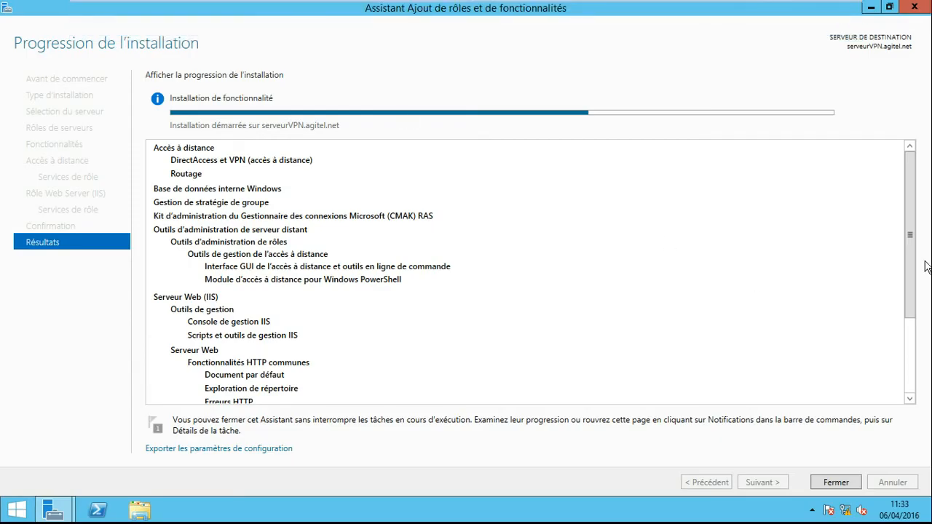
left_click_drag(911, 241, 911, 198)
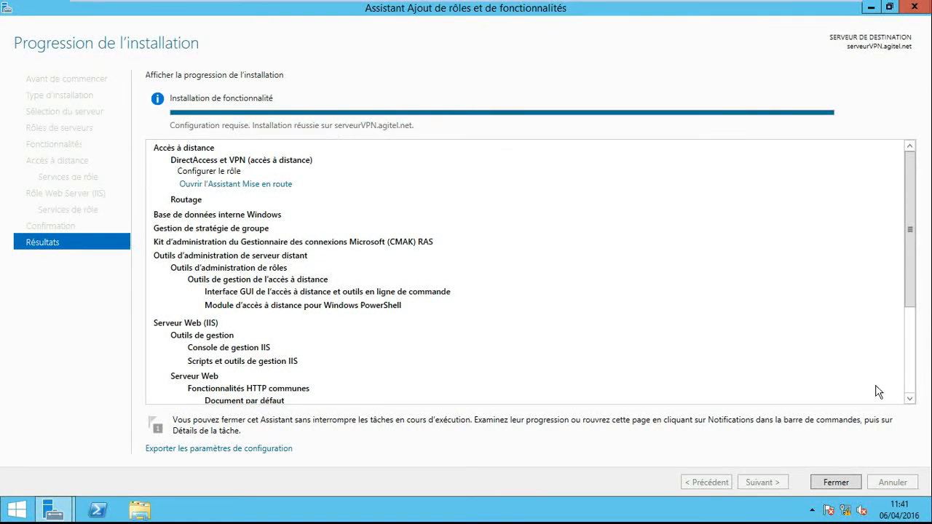
left_click(842, 488)
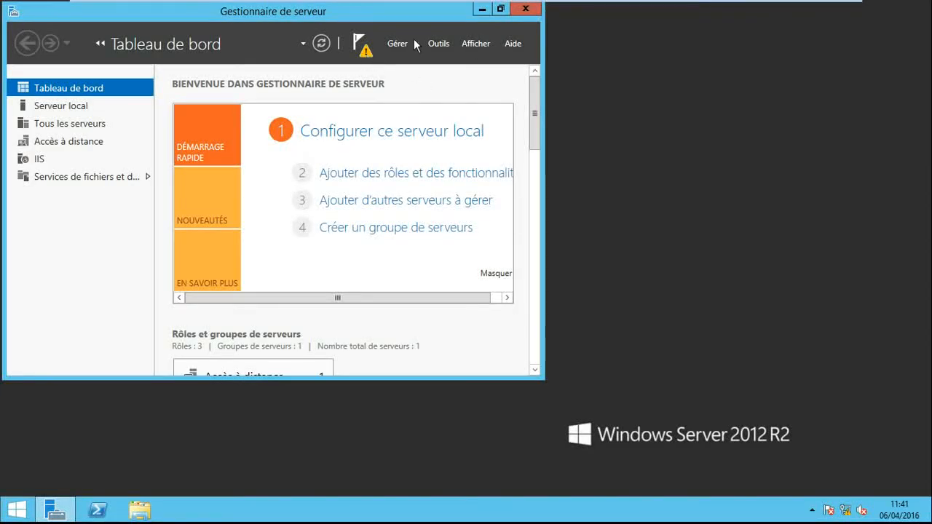
- Launch the remote access getting-started wizard from the post-deployment notification, review the task notifications, and close Server Manager
left_click(364, 51)
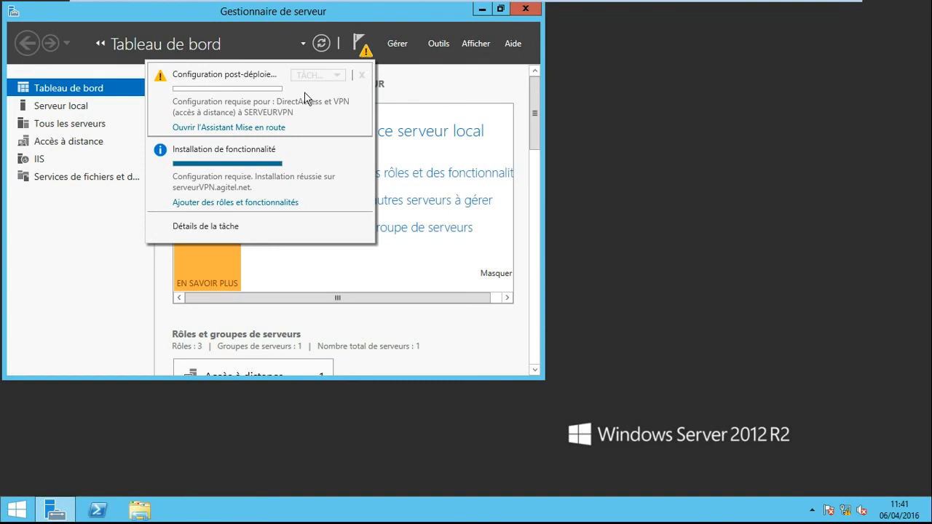
left_click(273, 129)
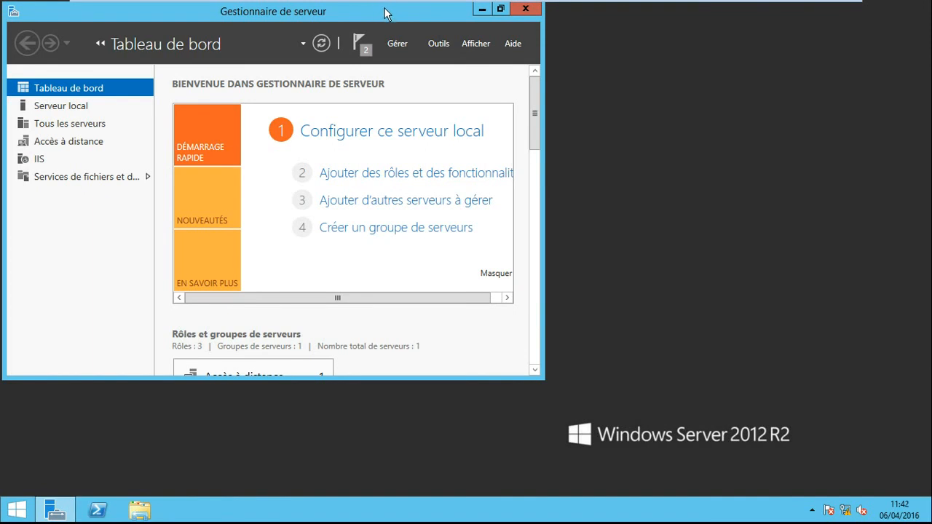
left_click_drag(387, 12, 544, 44)
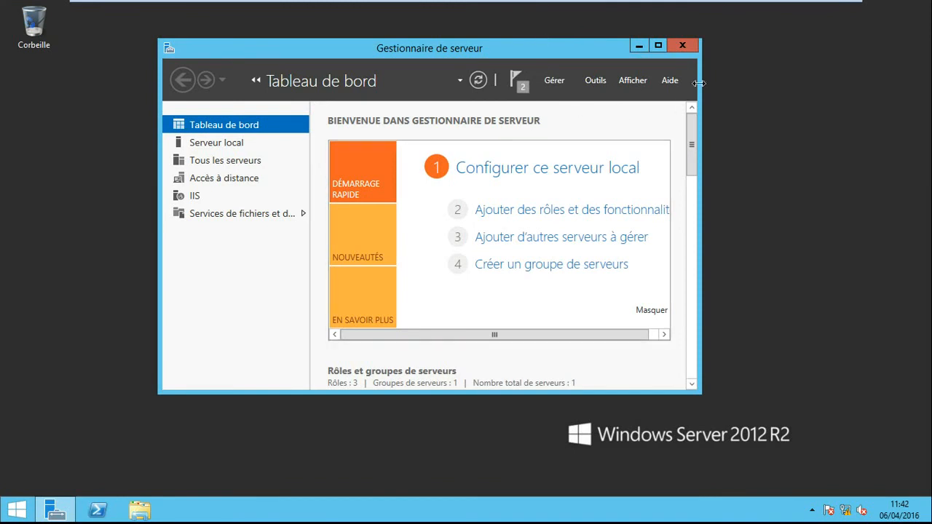
left_click(658, 45)
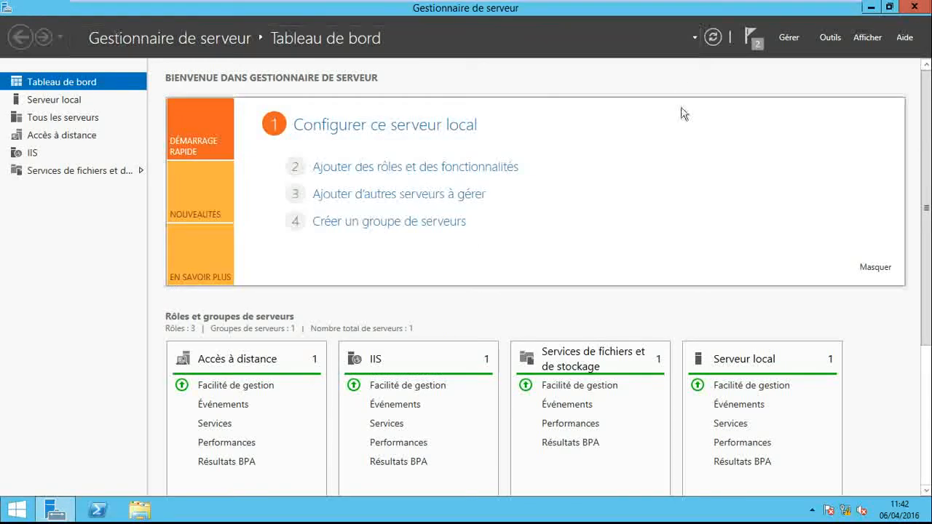
left_click(756, 41)
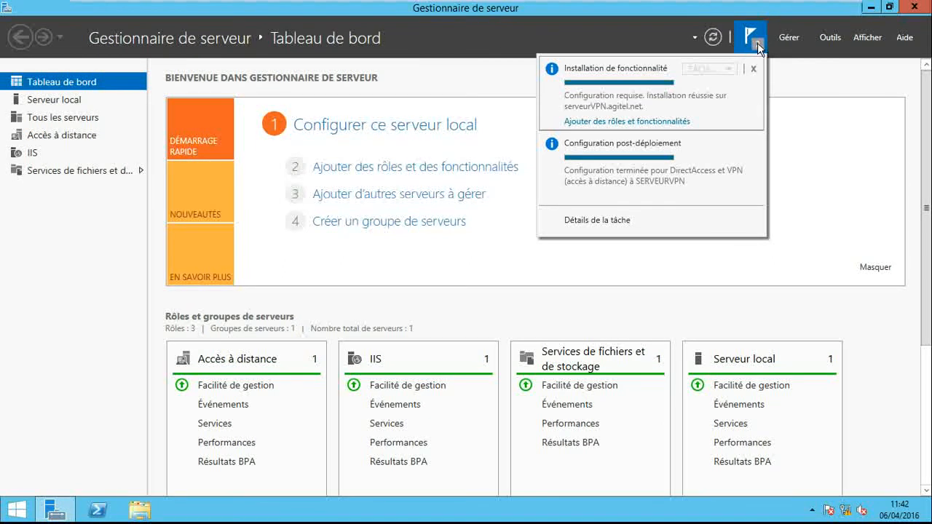
left_click(914, 9)
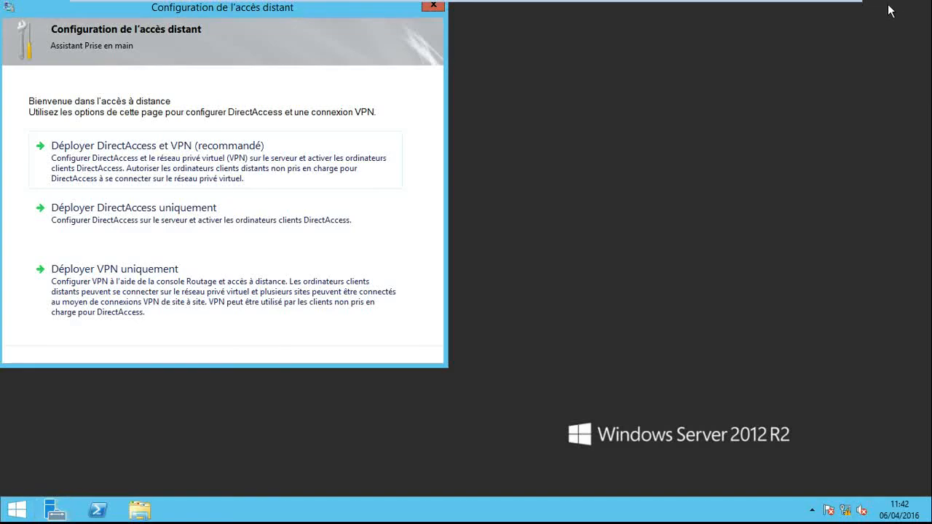
left_click_drag(316, 6, 502, 46)
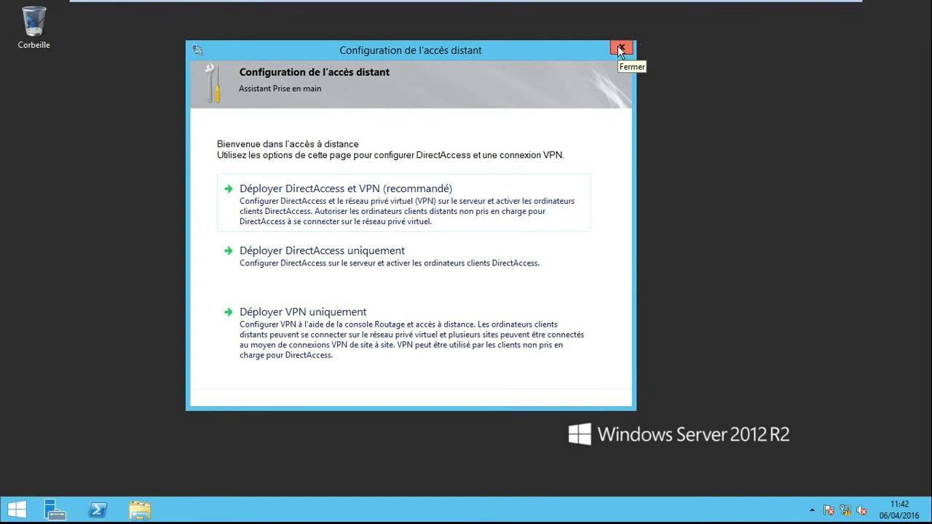
left_click(322, 194)
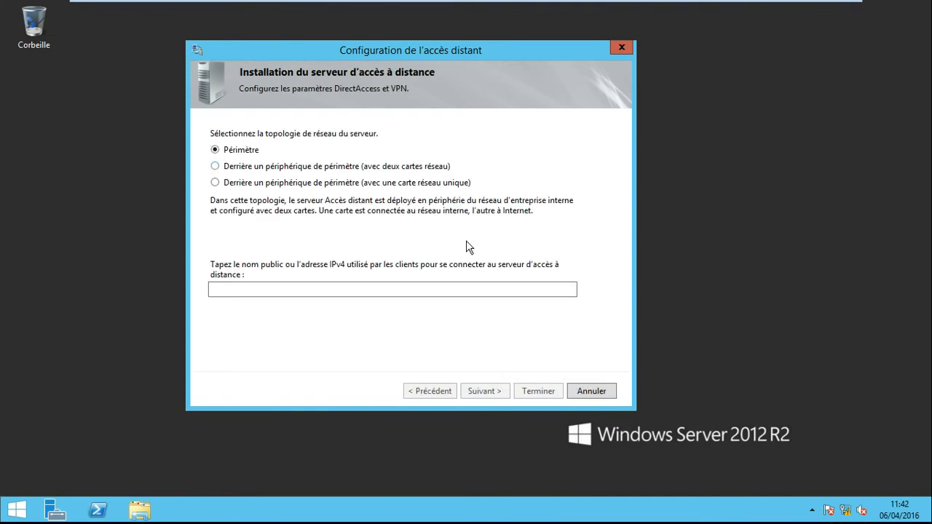
left_click(625, 47)
left_click(463, 301)
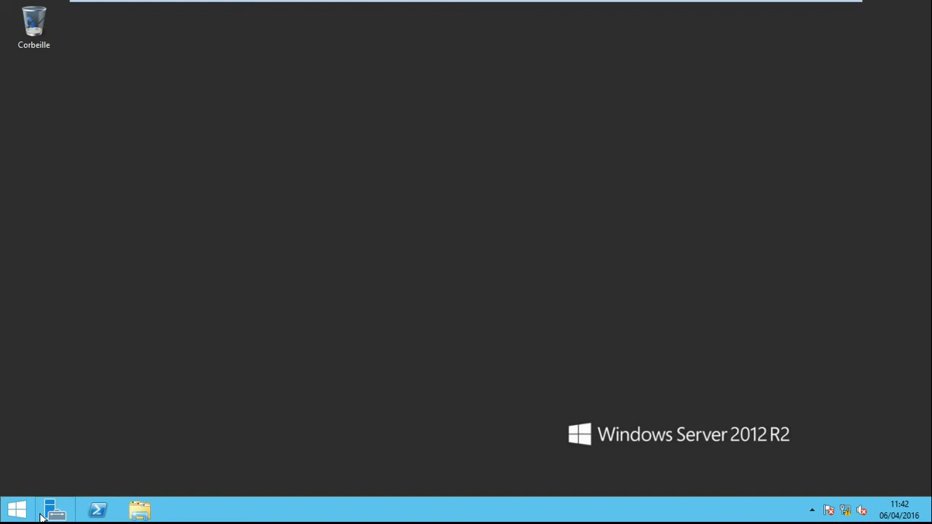
- Open the Routage et accès distant console from the administration tools and maximize its window
left_click(19, 516)
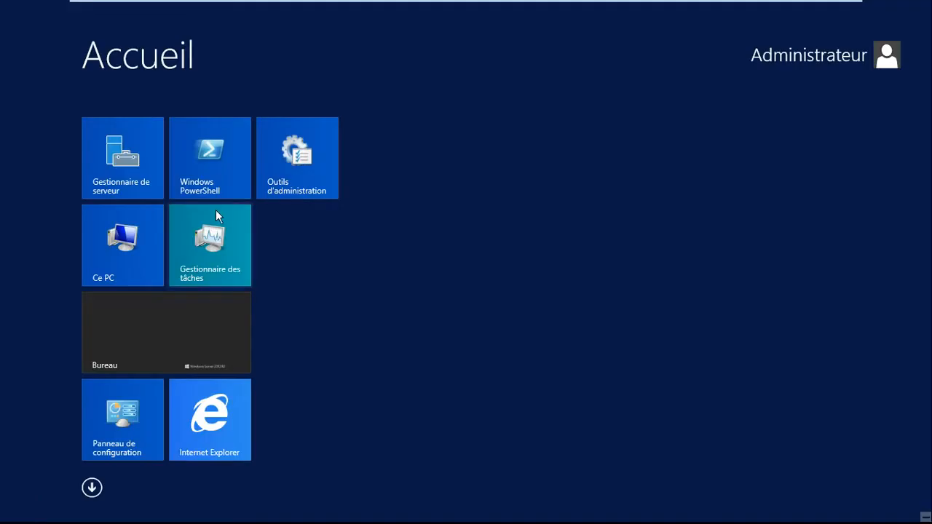
left_click(282, 155)
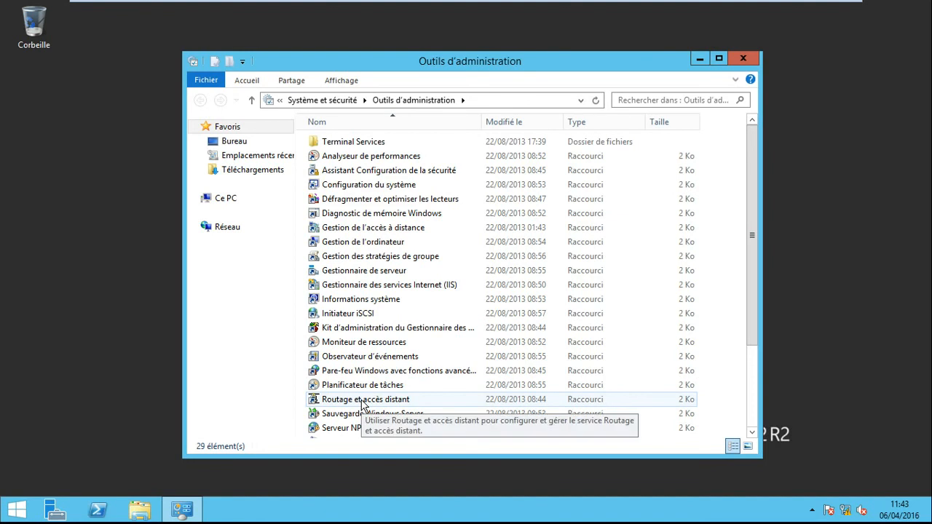
left_click(721, 60)
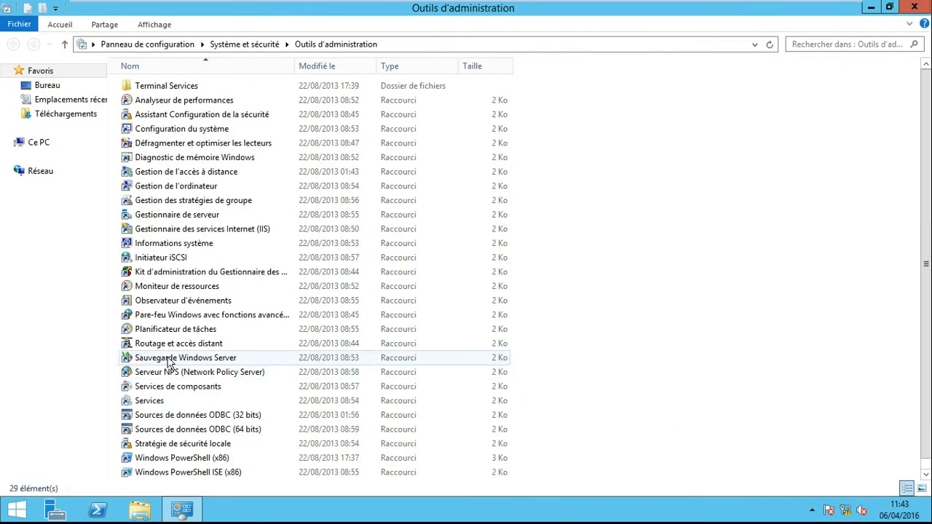
double_click(177, 348)
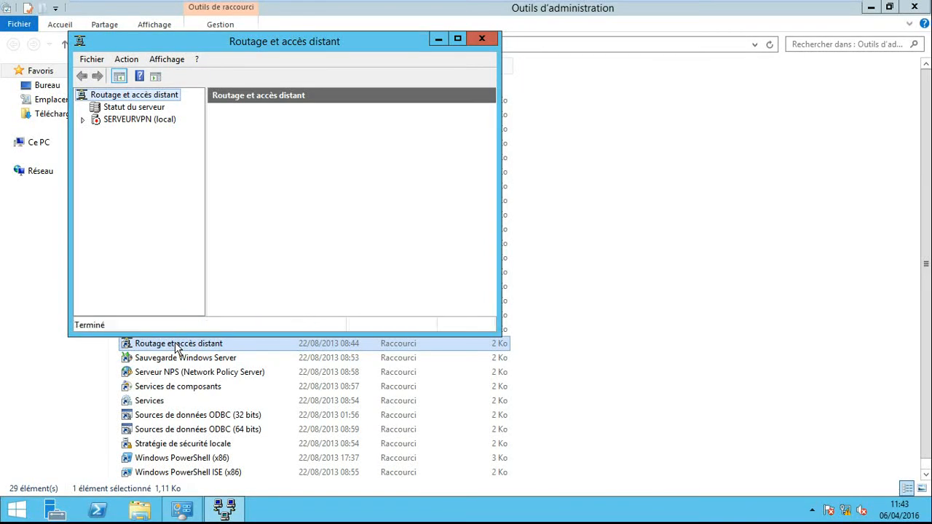
left_click(457, 38)
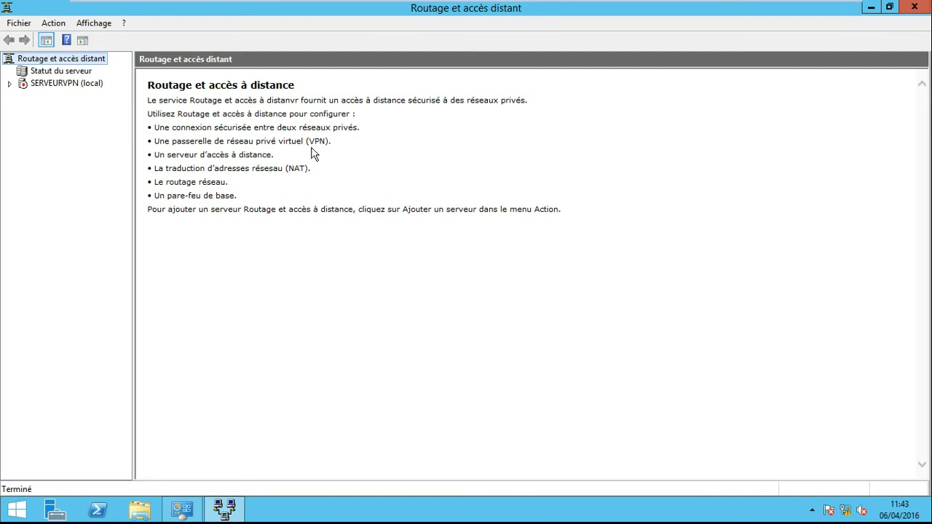
- Start configuring routing and remote access on SERVEURVPN, choosing Accès à distance (connexion à distance ou VPN) with the VPN option
right_click(51, 85)
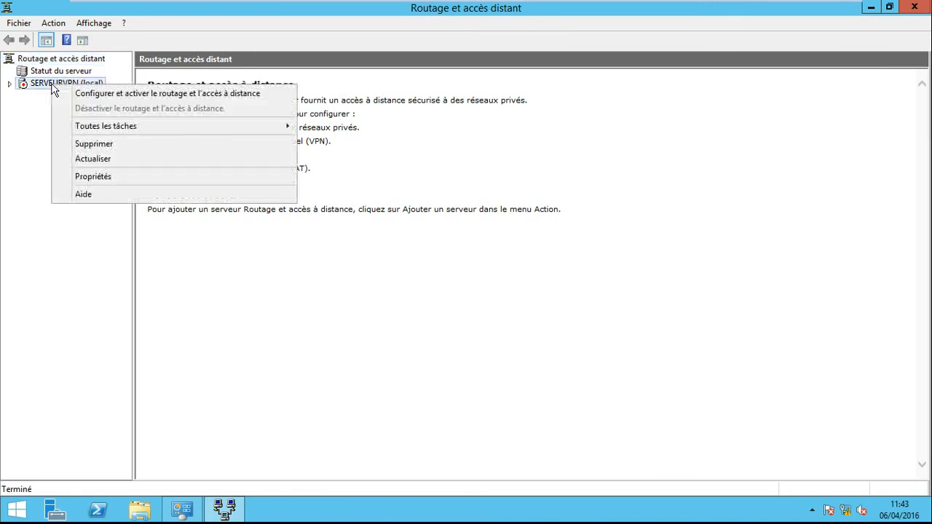
left_click(114, 94)
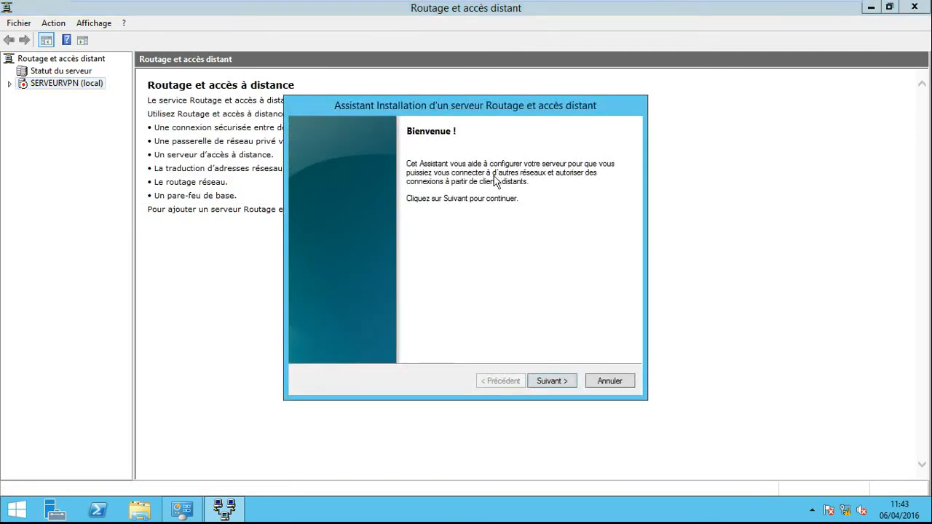
left_click(549, 384)
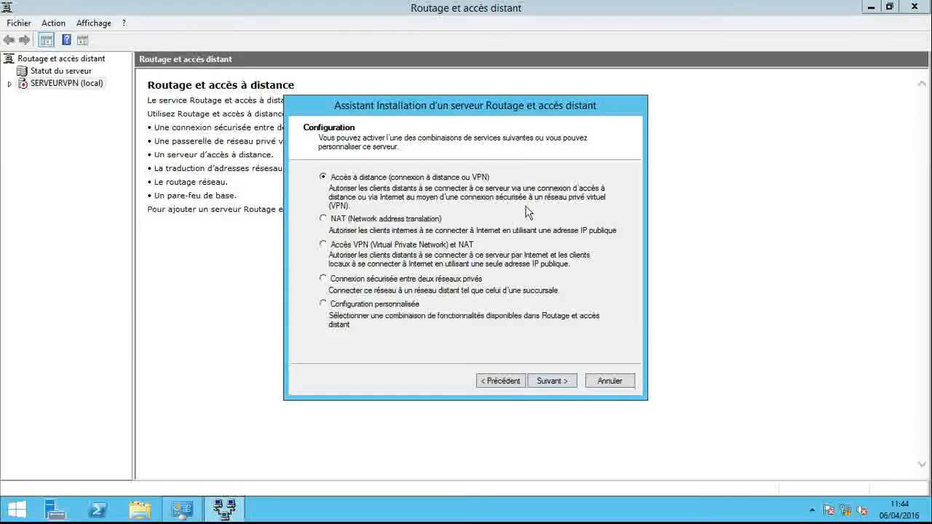
left_click(550, 381)
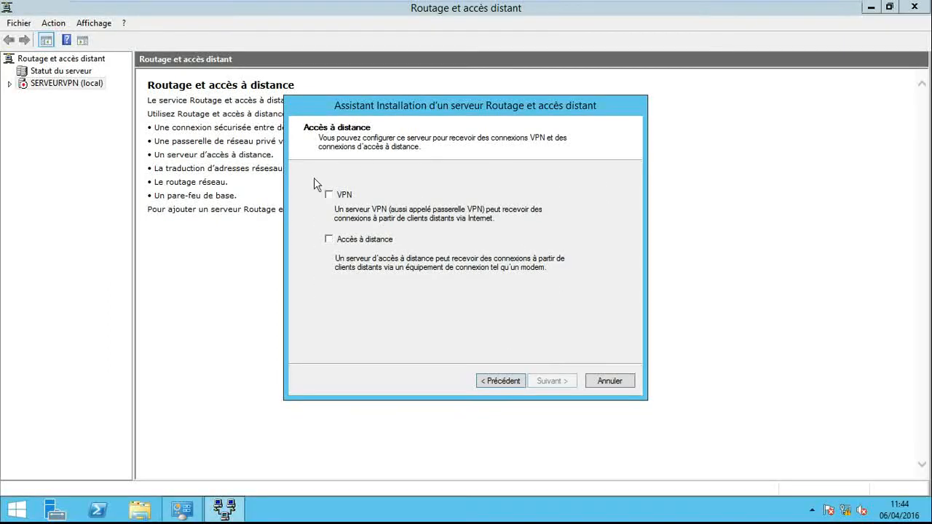
left_click(330, 195)
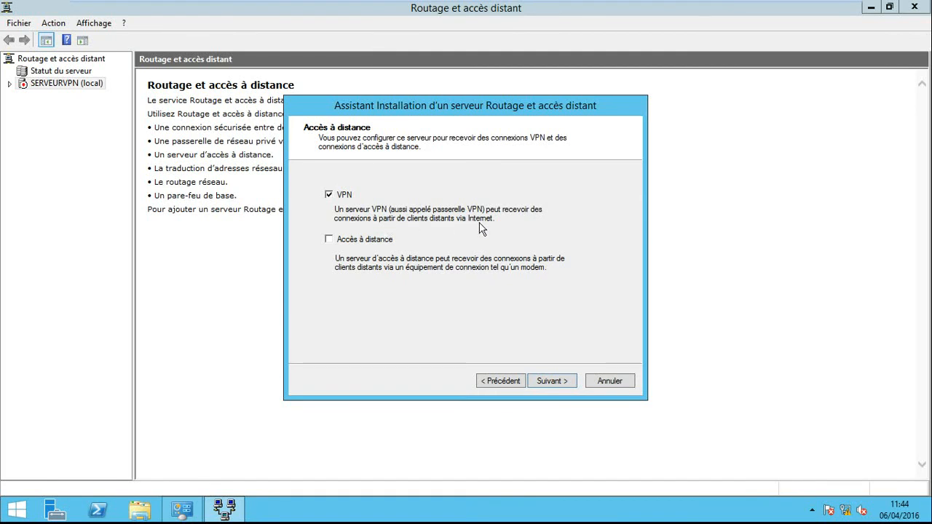
left_click(551, 381)
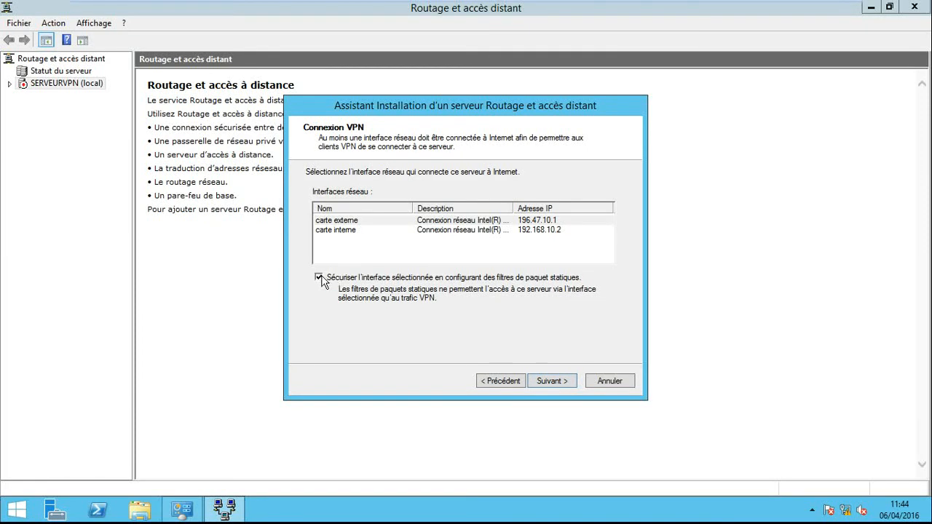
- Choose carte externe as the Internet-facing VPN interface and disable securing it with static packet filters
left_click(502, 383)
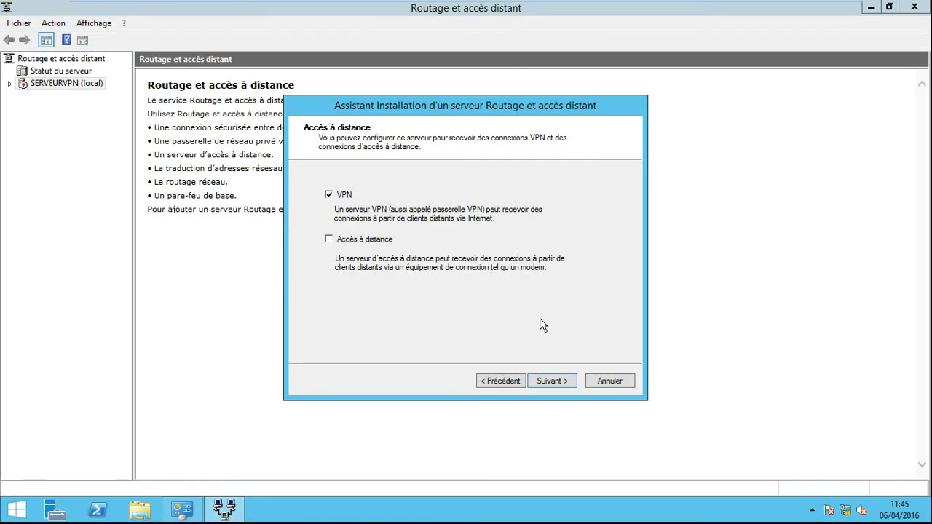
left_click(562, 376)
left_click(320, 279)
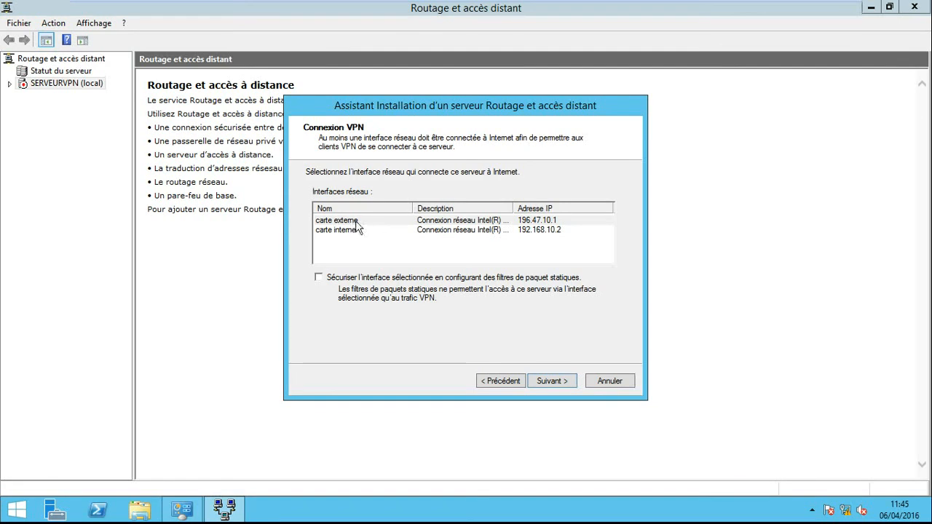
left_click(355, 220)
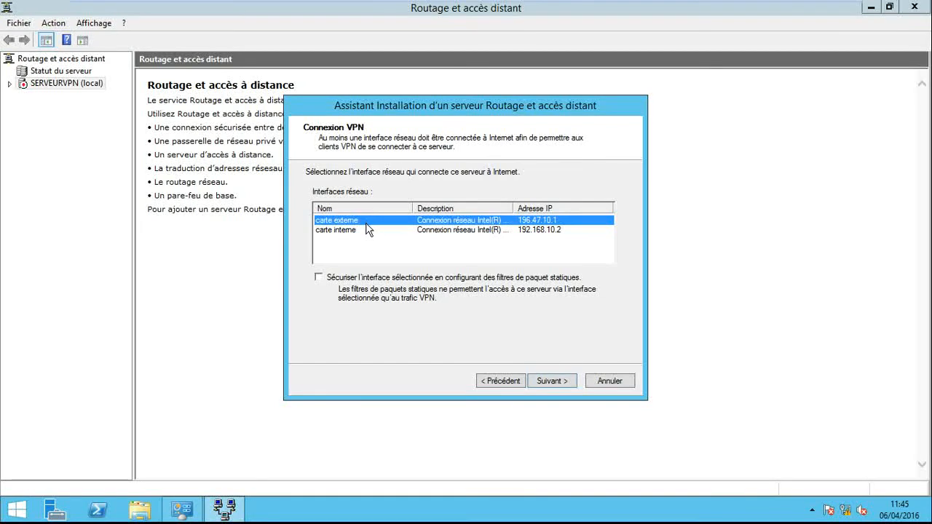
left_click(552, 380)
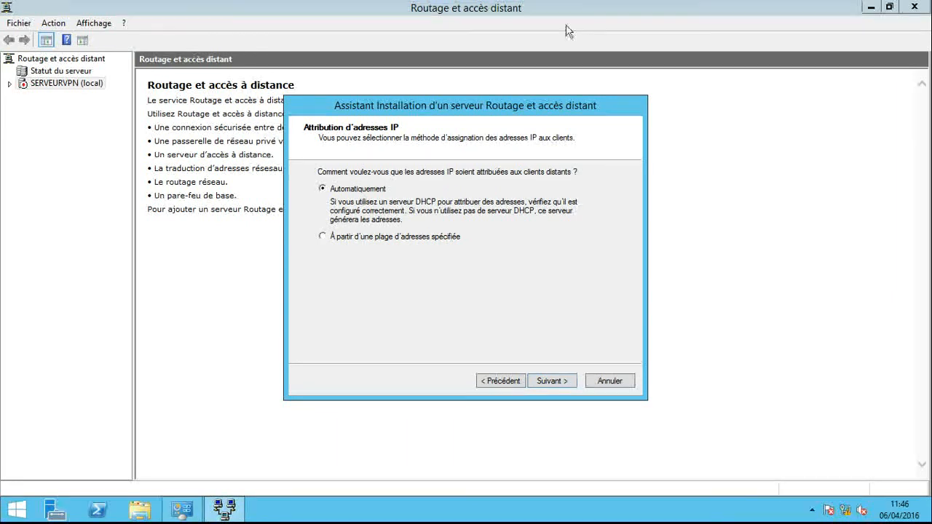
- Assign client IP addresses from a specified range and enter 192.168.10.50 as a new range's start address
left_click(329, 237)
left_click(553, 381)
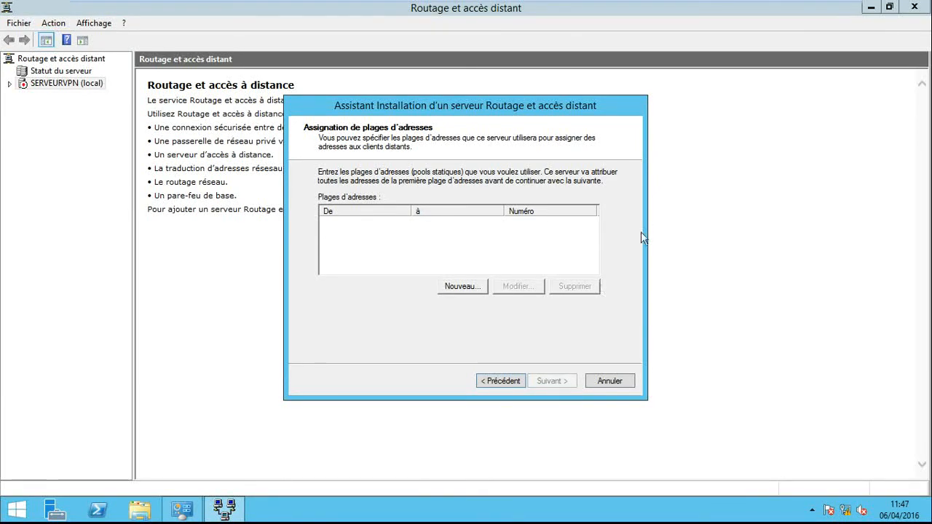
left_click(470, 287)
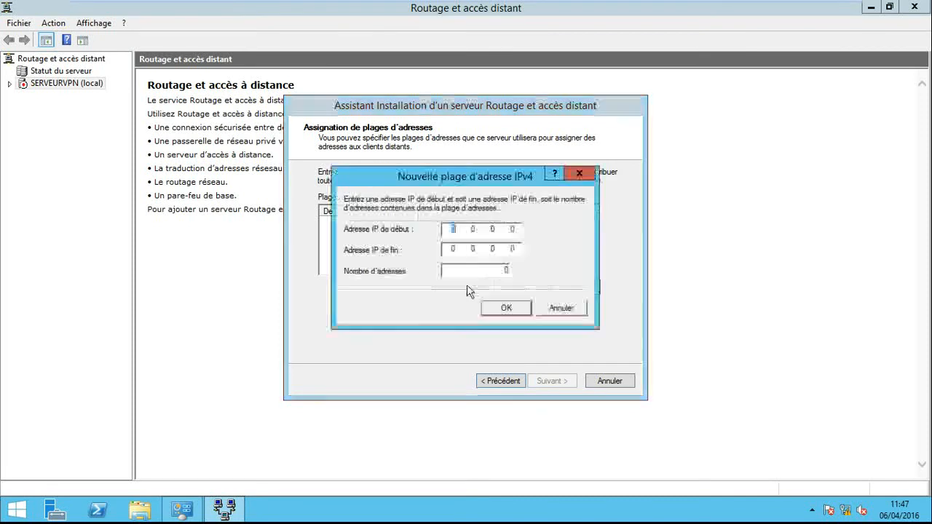
type("192 . 168 . ")
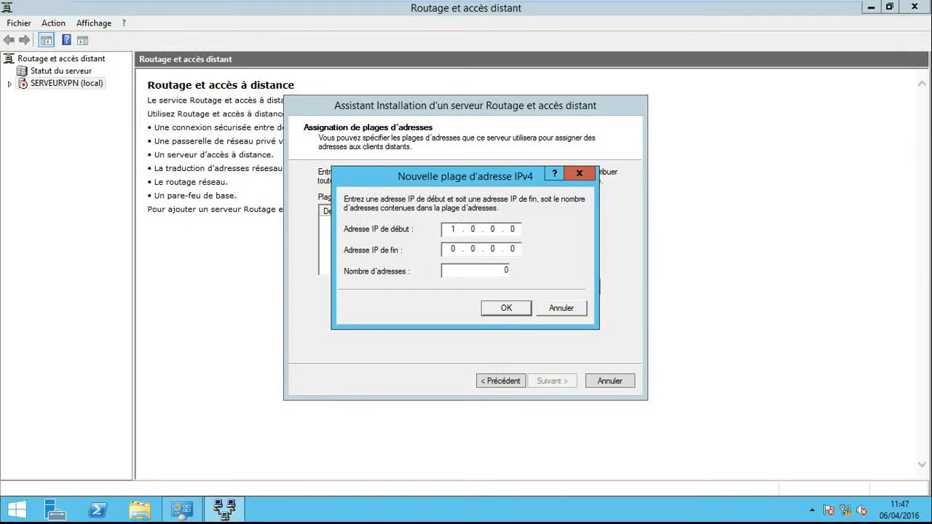
type("10 . 50")
- Set the range's end address to 192.168.10.54 and add the range to the address list
left_click(455, 247)
type("192 . 168 . 10")
left_click(514, 250)
type("54")
left_click(506, 309)
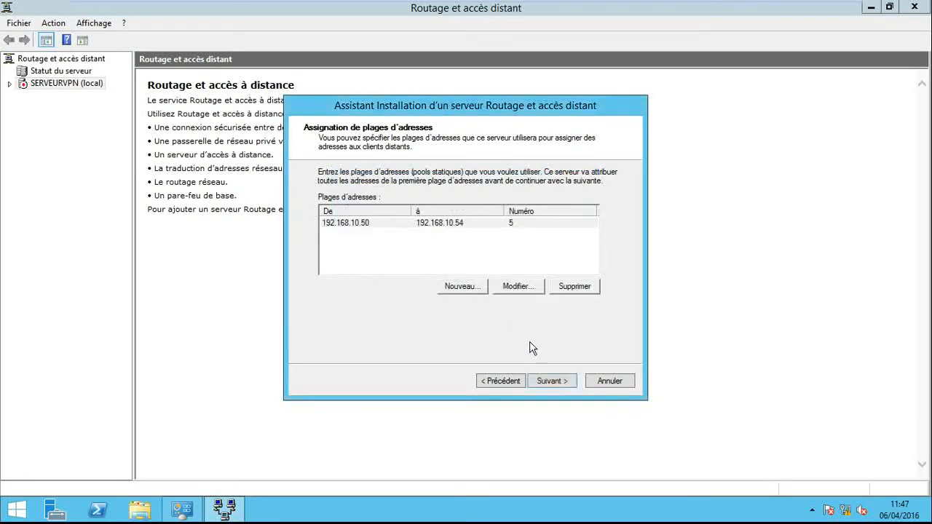
- Accept the address range, keep Routage et accès distant authentication without RADIUS, and finish the server setup wizard
left_click(551, 379)
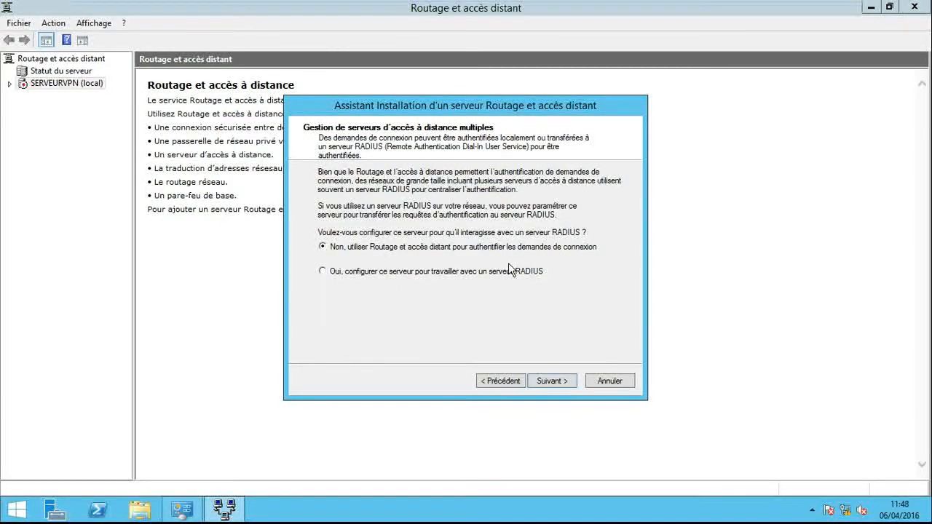
left_click(551, 380)
left_click(551, 380)
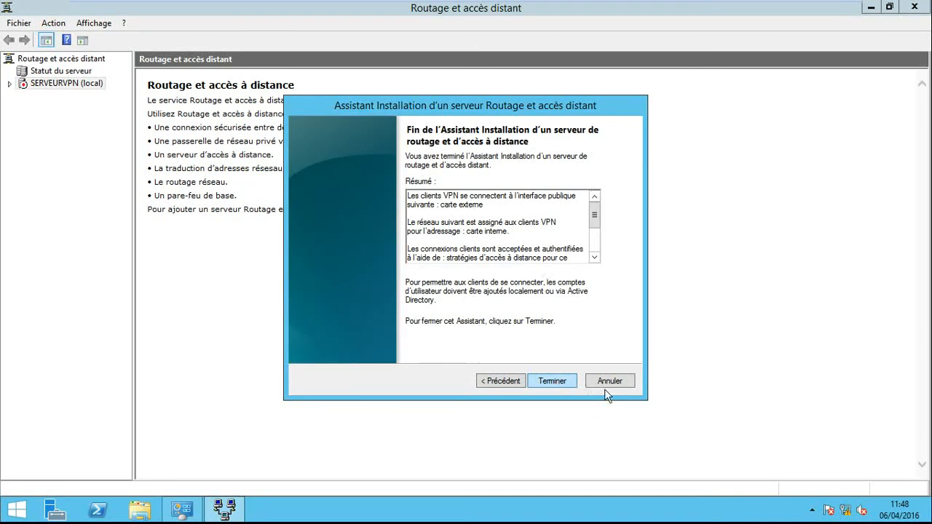
- Acknowledge the DHCP relay and service startup messages to complete the Routage et accès distant server setup
left_click(623, 333)
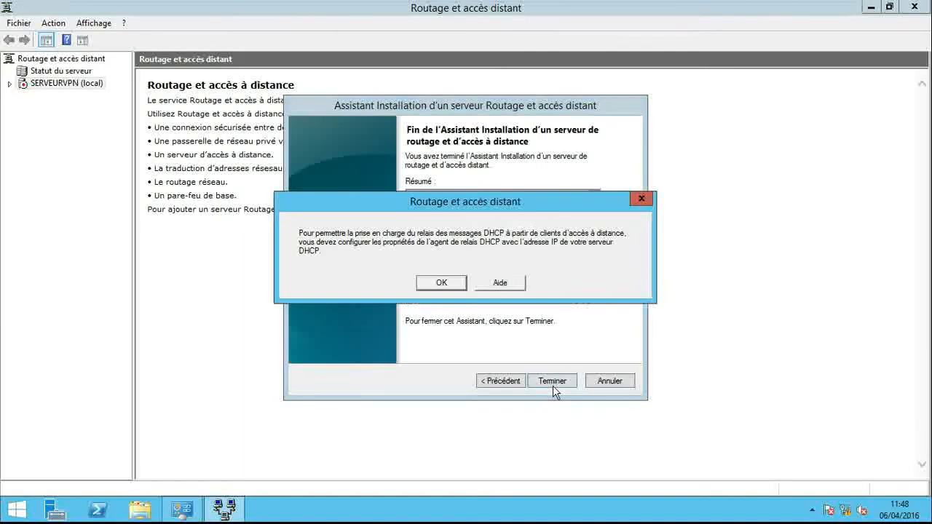
left_click(458, 286)
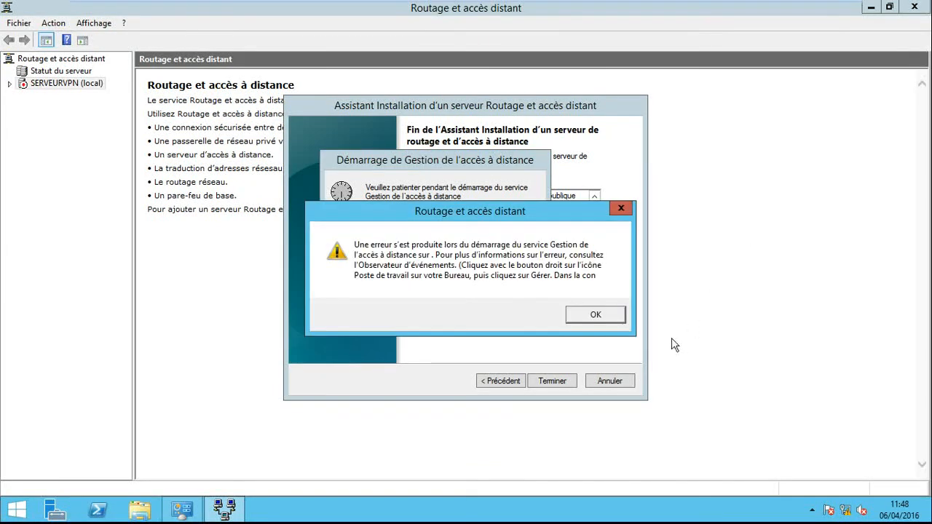
left_click(597, 314)
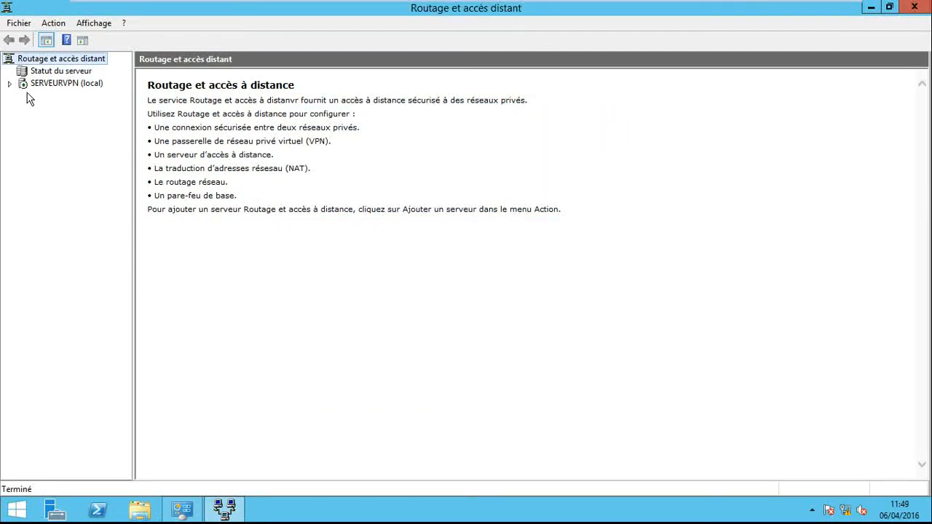
- Expand SERVEURVPN (local) with its IPv4 and IPv6 nodes, and widen the console tree to show full names
left_click(9, 83)
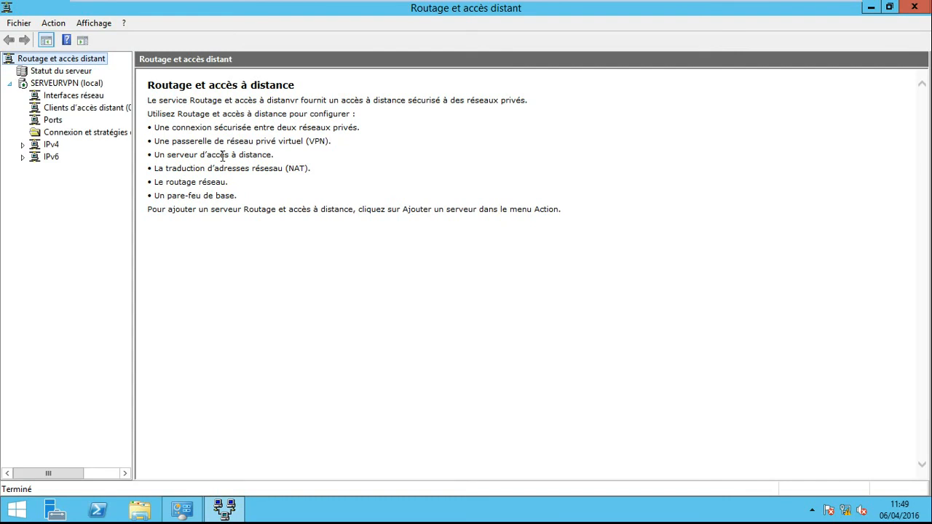
left_click_drag(134, 156, 256, 202)
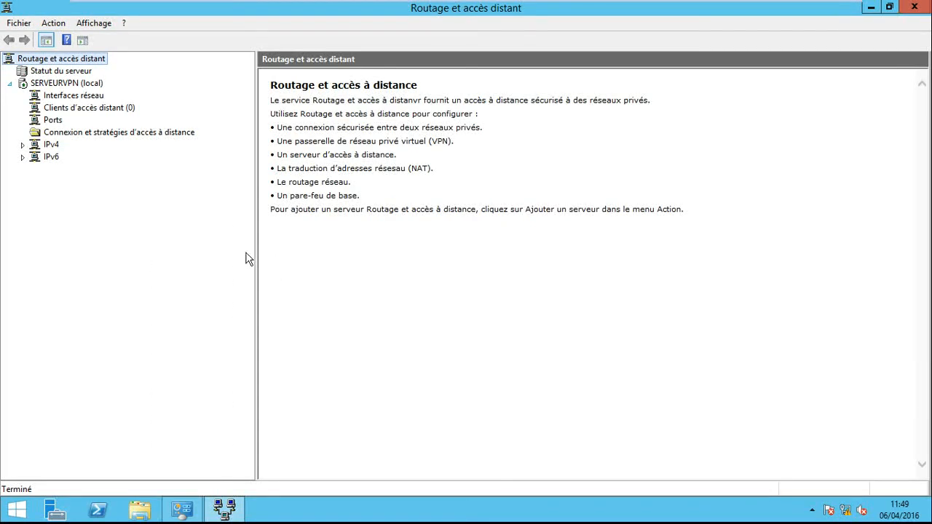
left_click(23, 157)
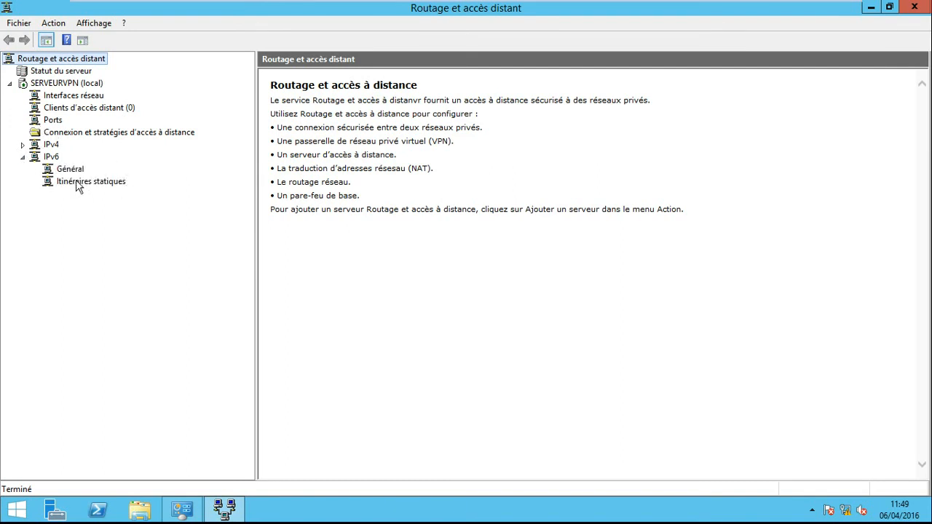
left_click(22, 145)
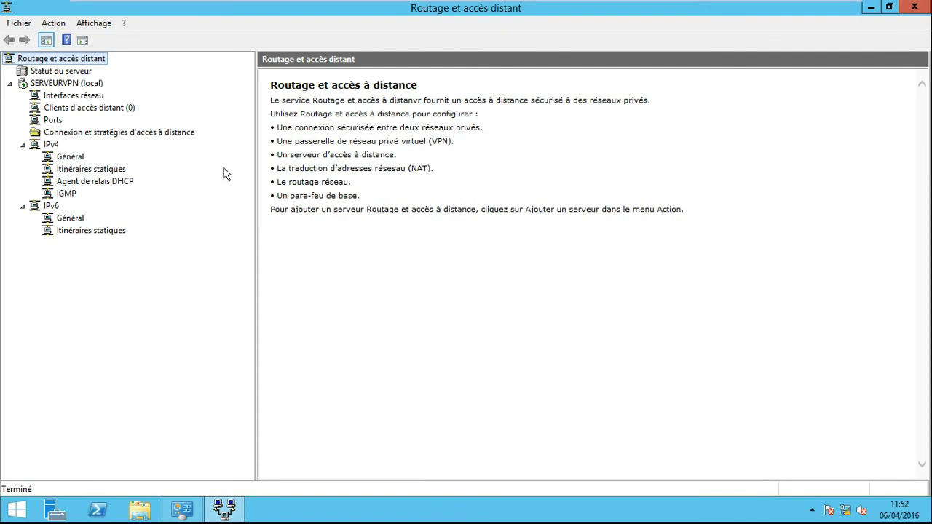
- Open the properties of the server's Ports and disable incoming remote access connections on Miniport WAN (SSTP)
left_click(52, 121)
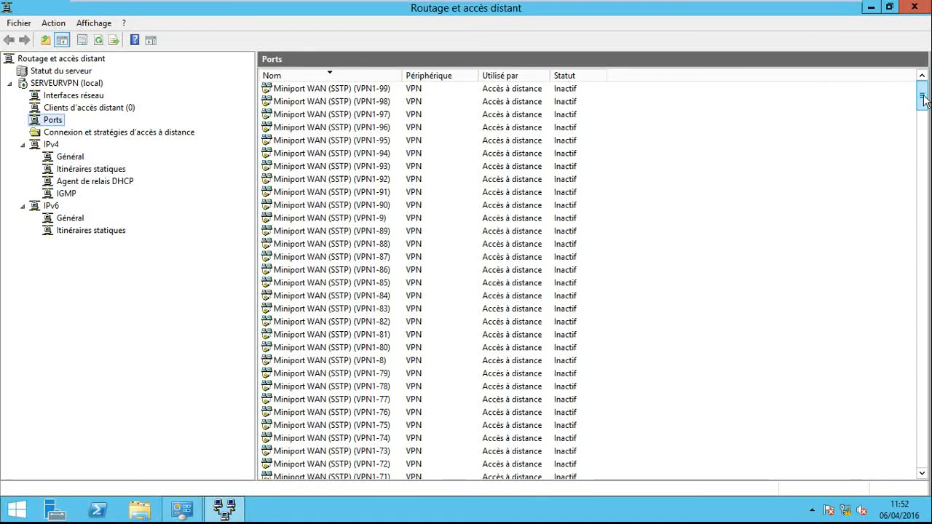
mouse_move(924, 101)
left_mouse_down()
mouse_move(925, 458)
mouse_move(923, 106)
left_mouse_up()
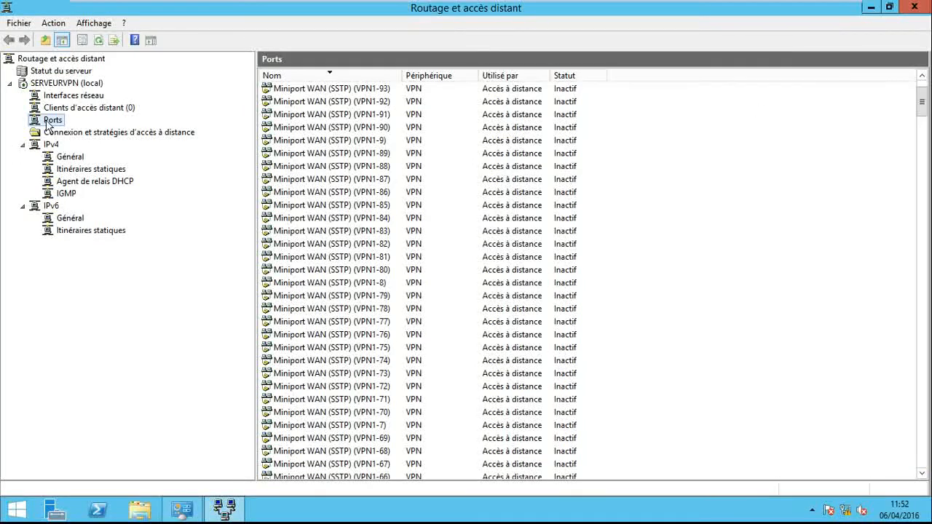
right_click(48, 124)
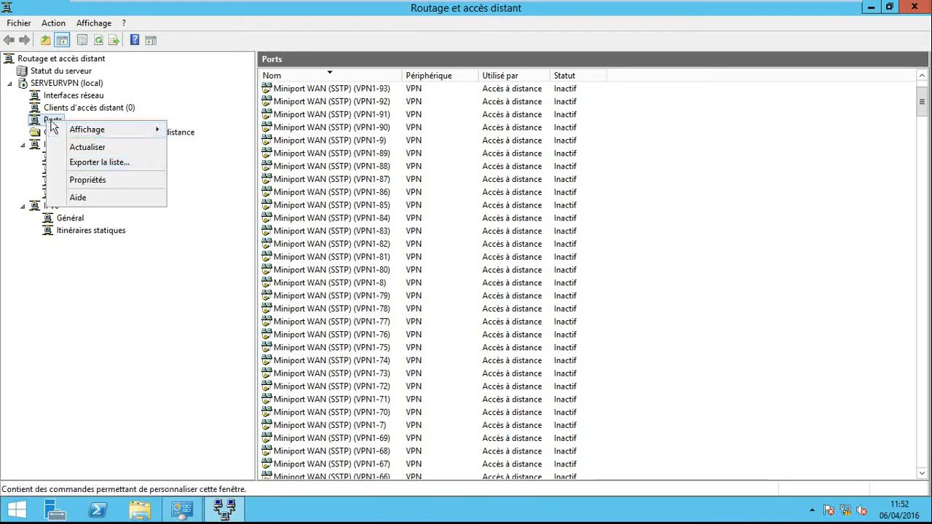
left_click(88, 182)
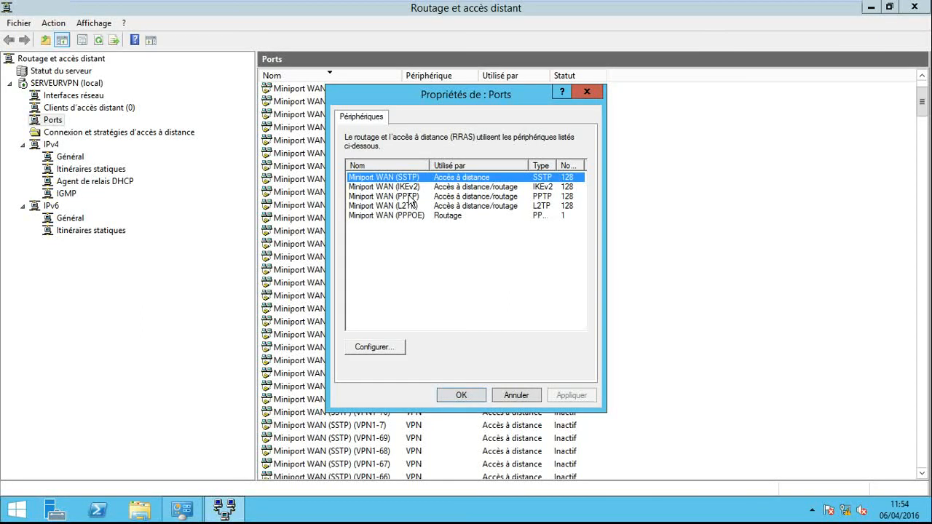
left_click(382, 349)
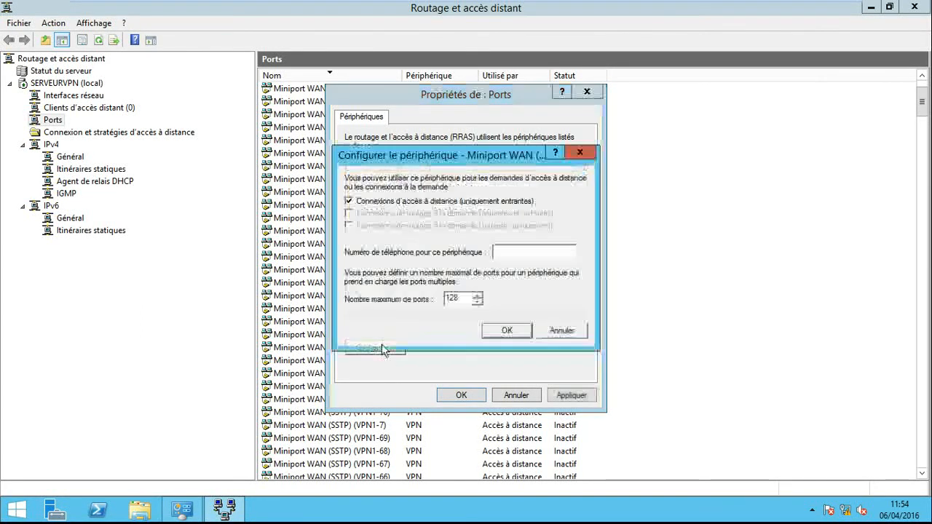
left_click(349, 202)
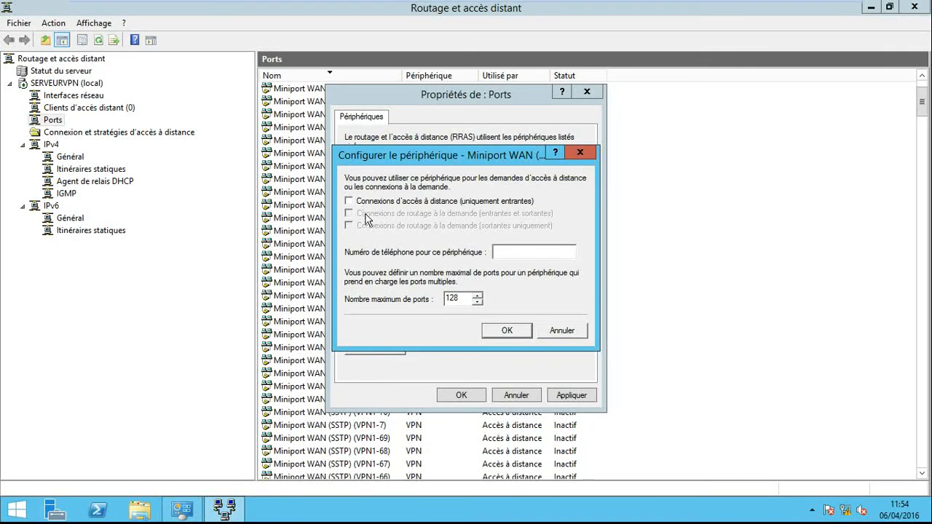
left_click(501, 332)
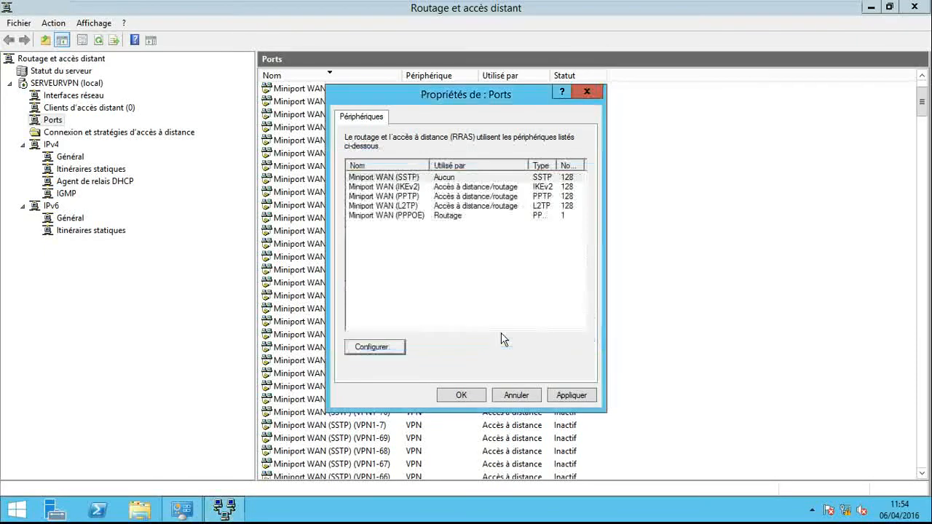
- Disable remote access and demand-dial routing connections on Miniport WAN (IKEv2)
left_click(415, 187)
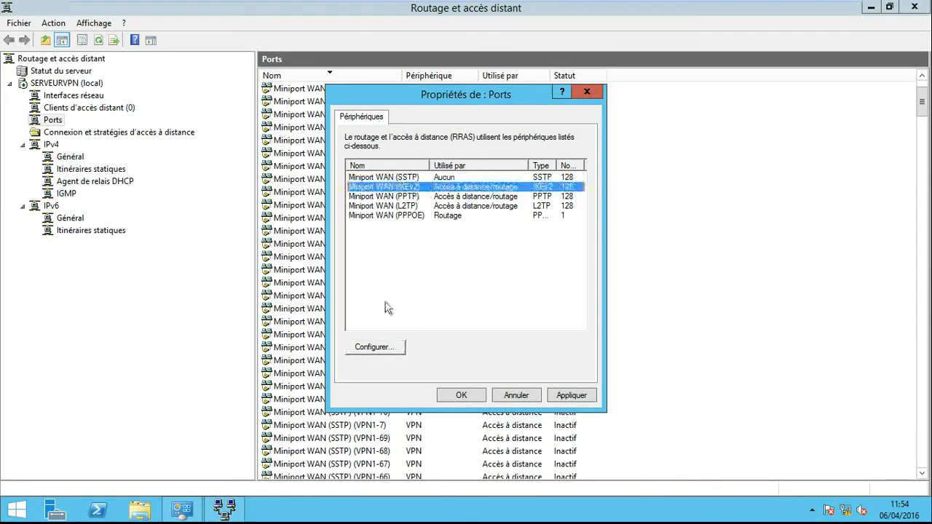
left_click(374, 347)
left_click(349, 201)
left_click(506, 334)
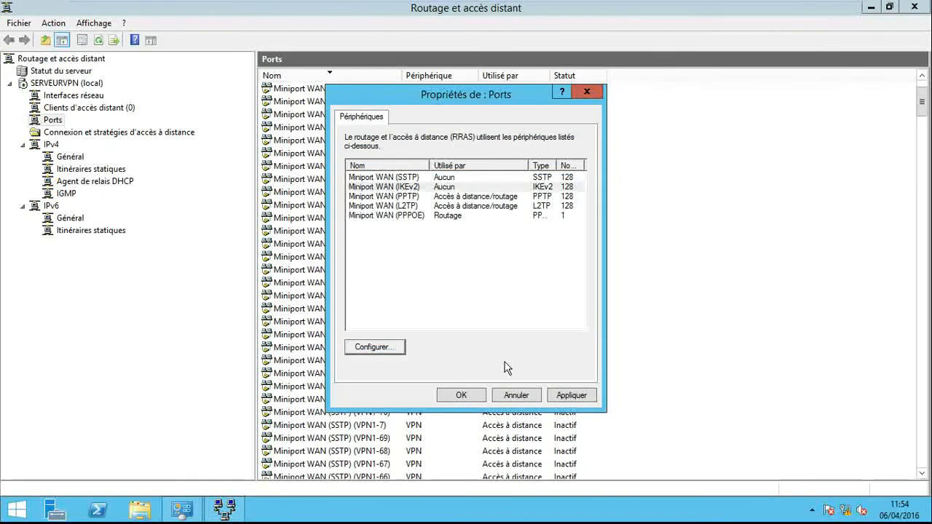
- Configure Miniport WAN (PPTP) for incoming remote access only, without demand-dial routing, and set its maximum number of ports to 5
double_click(414, 196)
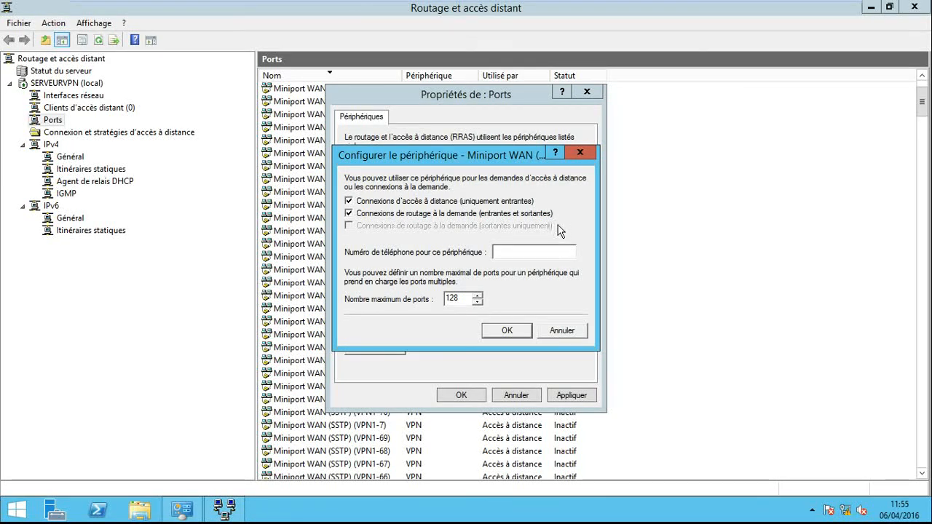
left_click(384, 214)
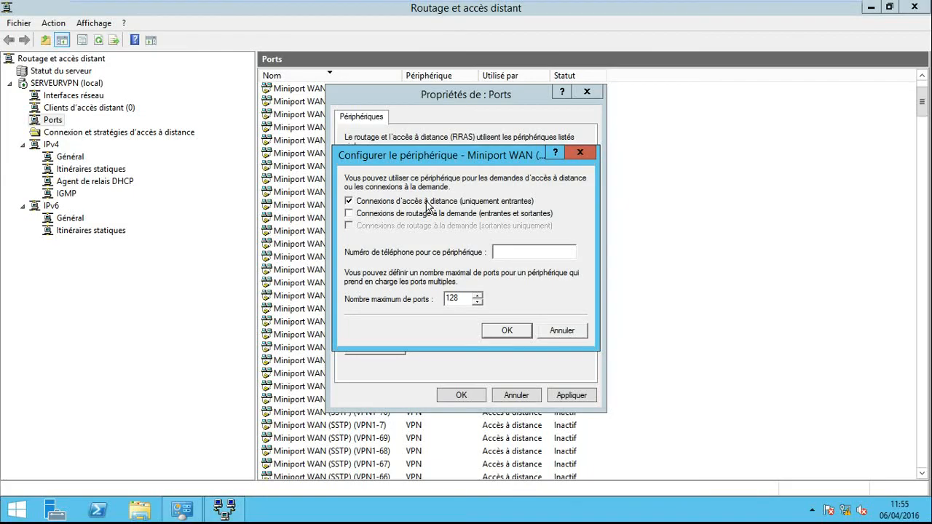
double_click(459, 298)
type("5")
left_click(521, 335)
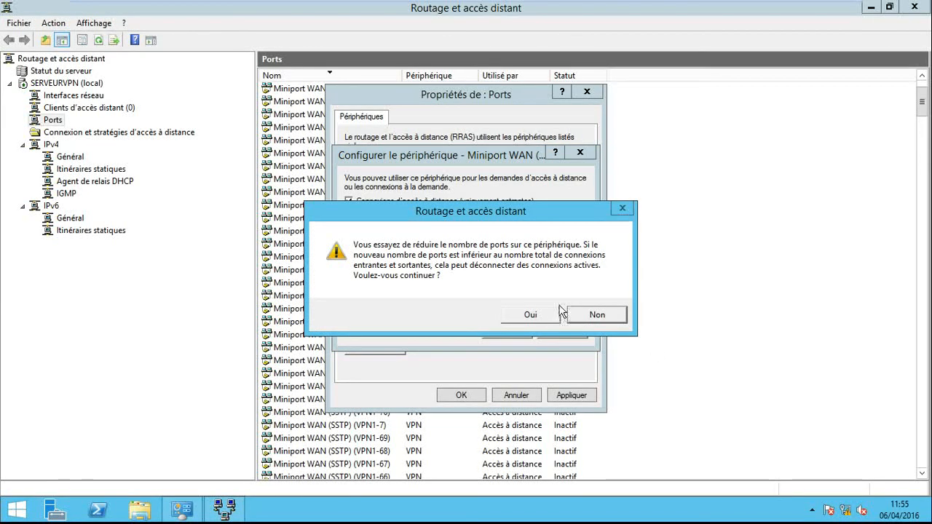
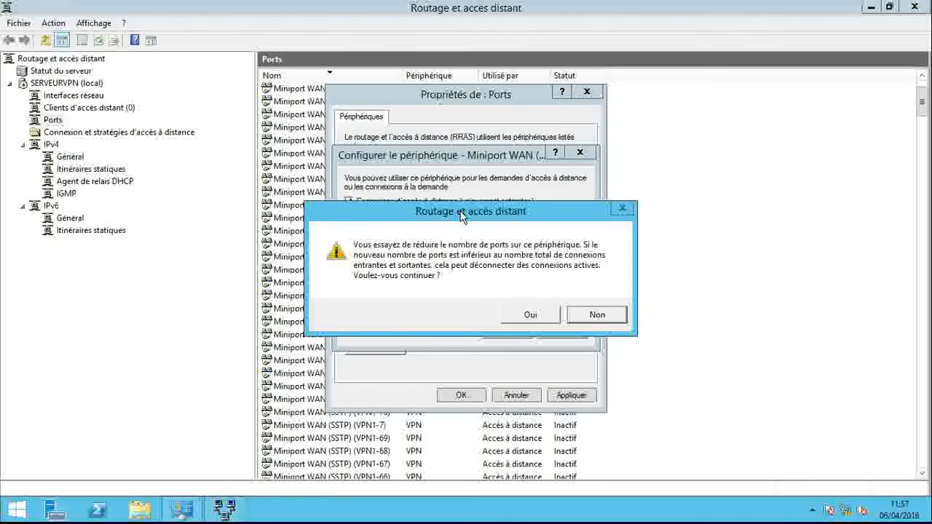
- Confirm the reduced PPTP port count, and disable remote access and demand-dial routing connections on Miniport WAN (L2TP)
left_click(525, 318)
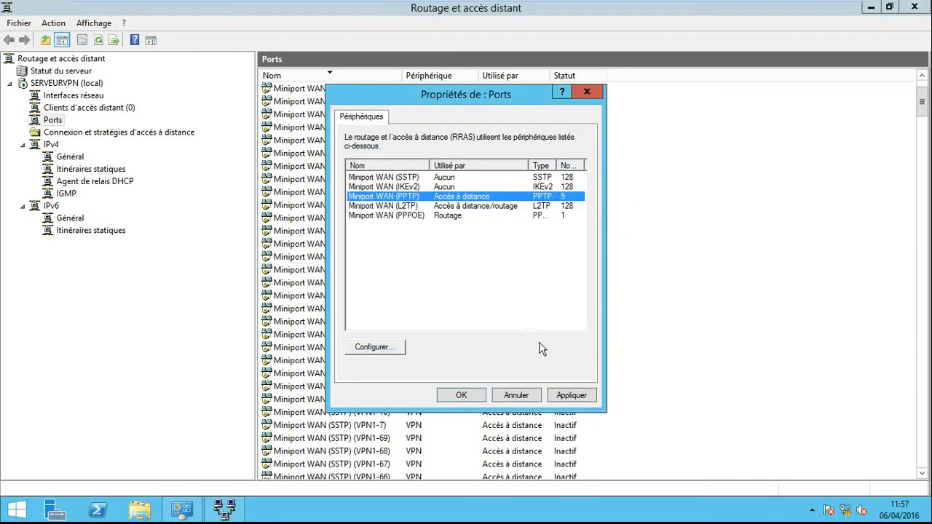
double_click(419, 207)
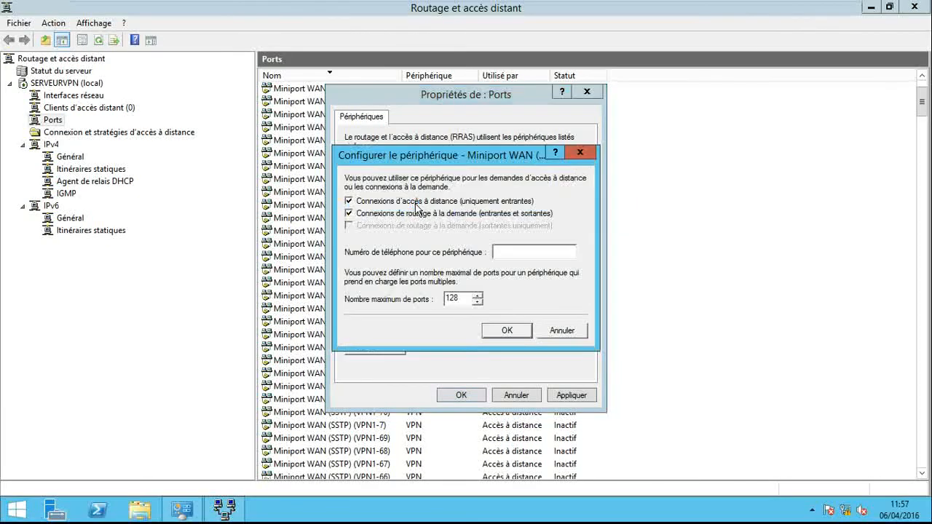
left_click(350, 213)
left_click(349, 201)
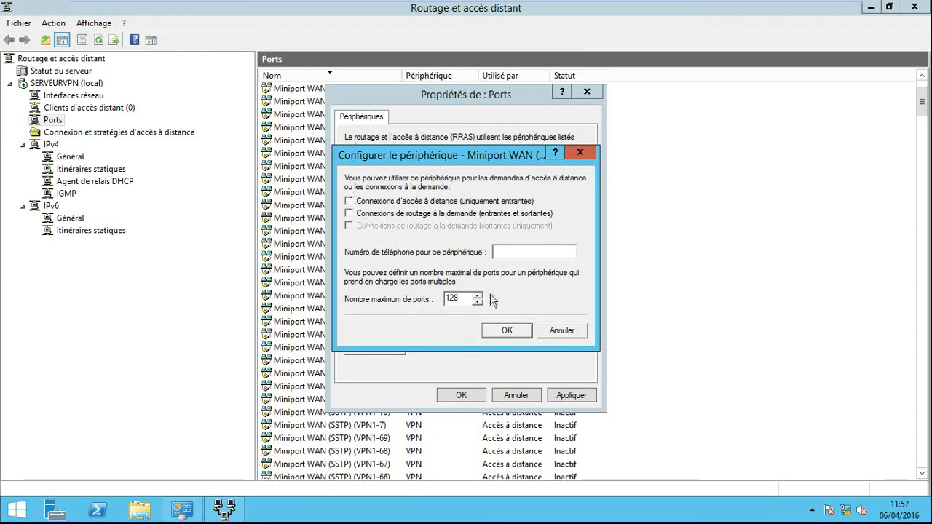
left_click(507, 331)
- Disable outgoing demand-dial routing on Miniport WAN (PPPOE), apply the port settings, and check the server's remote access clients and ports
double_click(422, 216)
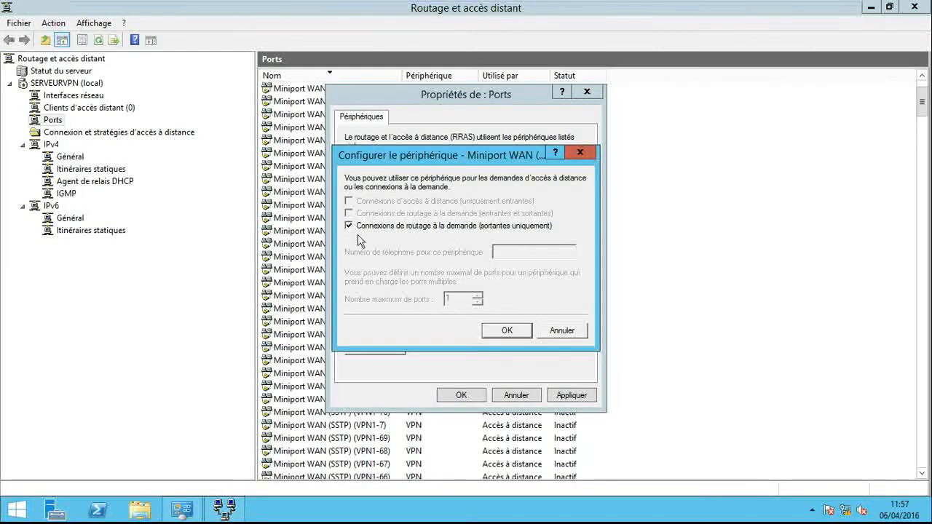
left_click(505, 331)
left_click(574, 396)
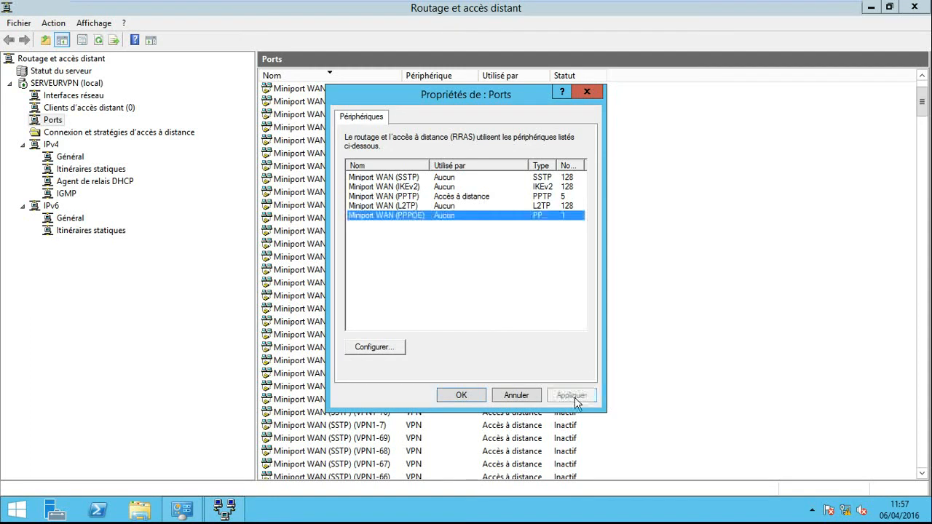
left_click(461, 395)
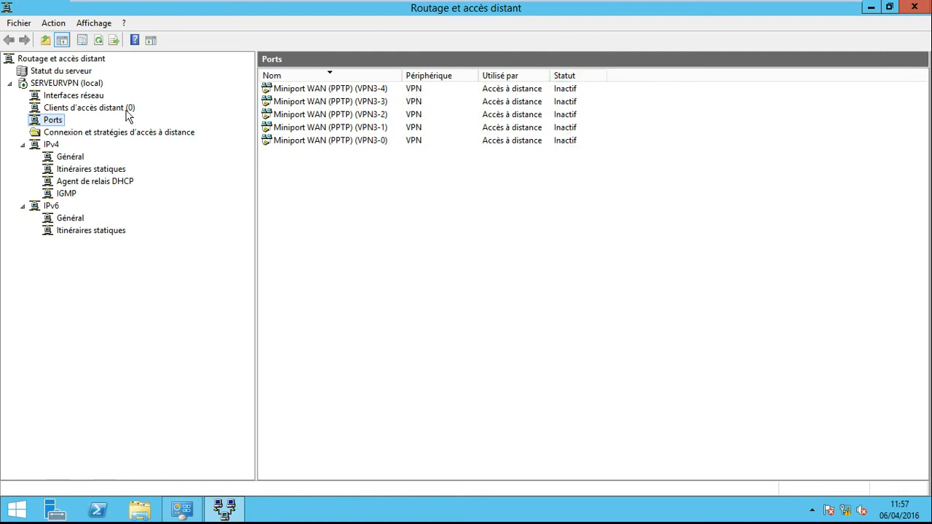
left_click(123, 108)
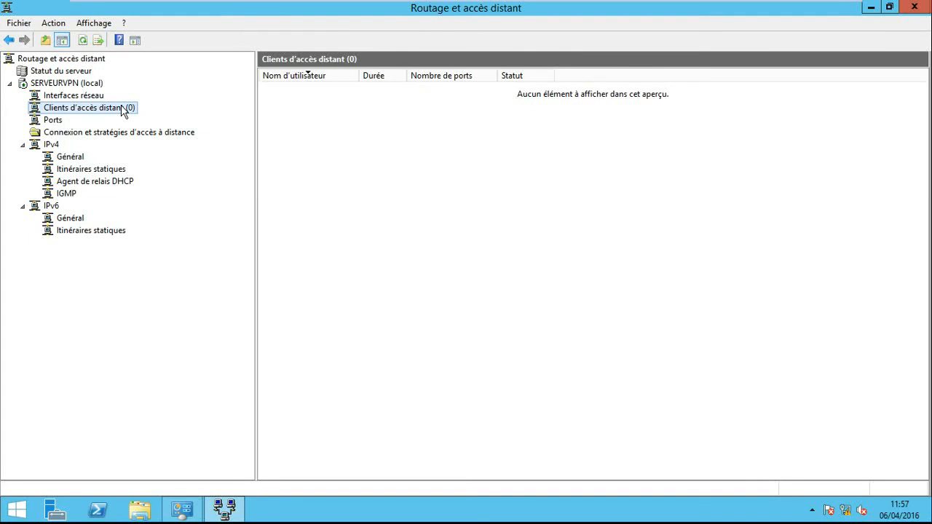
left_click(60, 121)
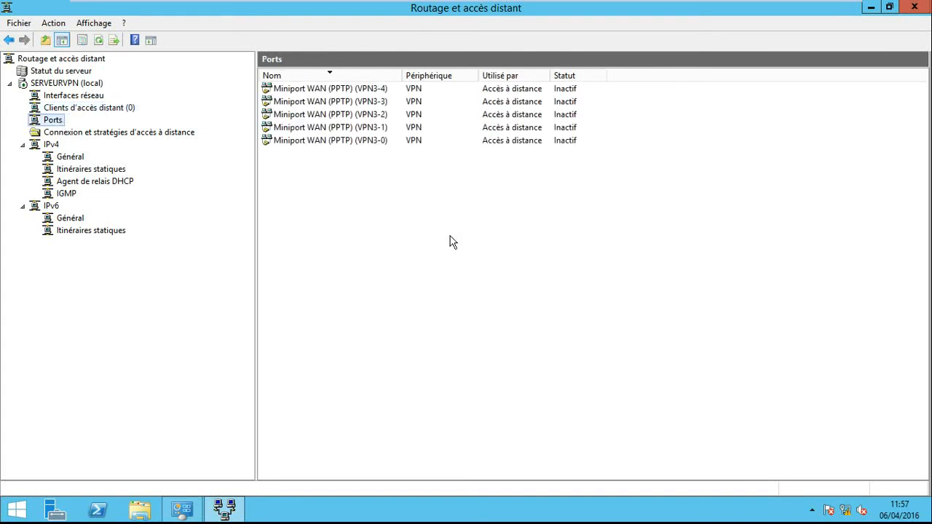
- Turn off Windows Firewall for domain networks on the VPN server and close the firewall settings
mouse_move(931, 1)
right_click(845, 510)
left_click(845, 494)
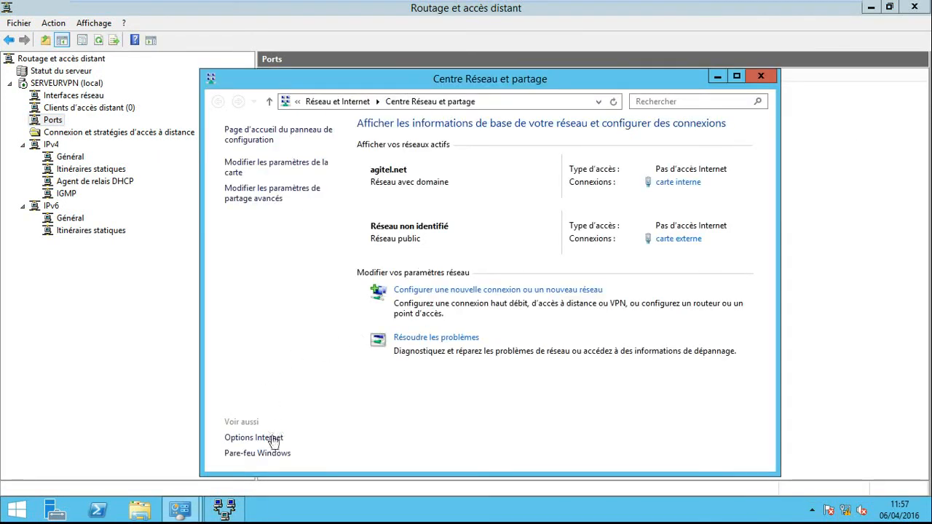
left_click(271, 454)
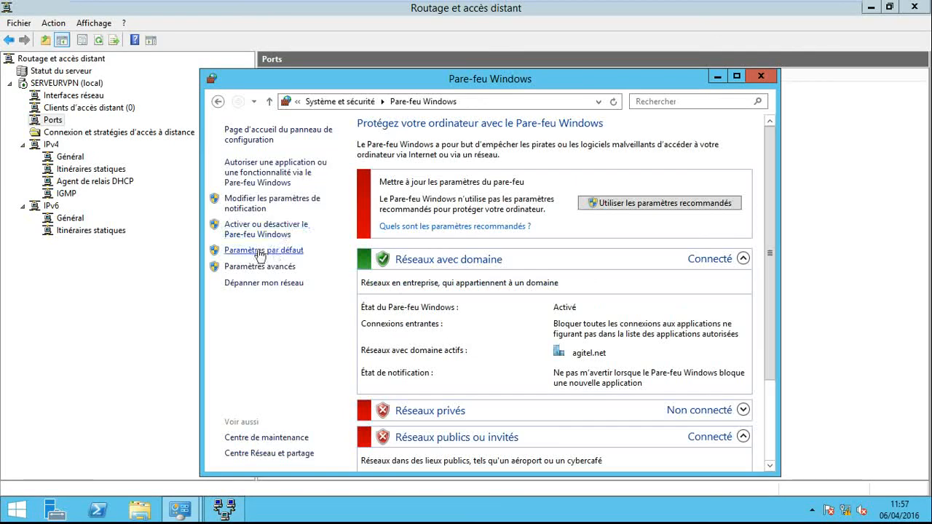
left_click(260, 233)
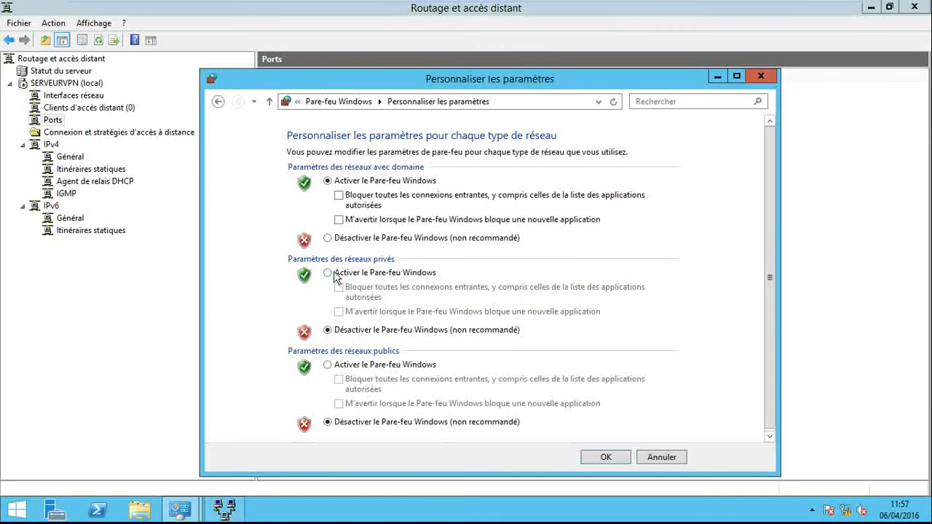
left_click(328, 238)
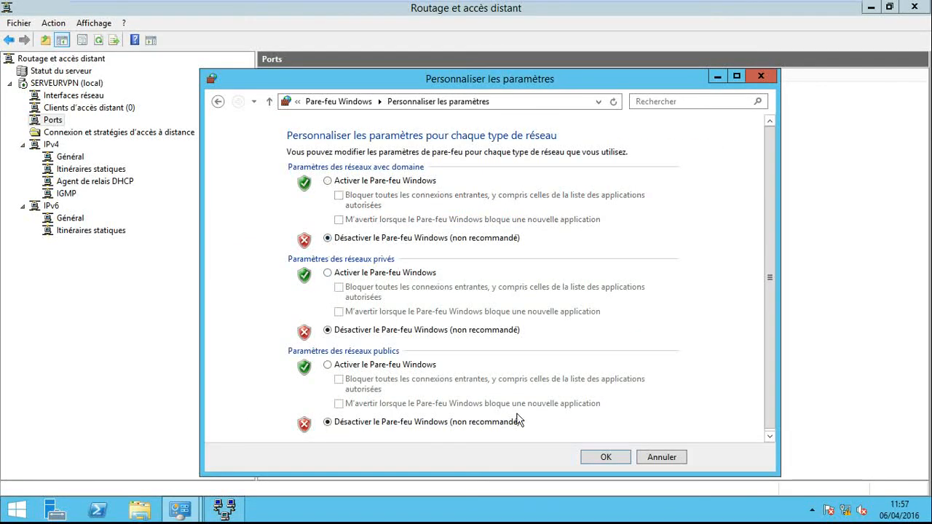
left_click(599, 458)
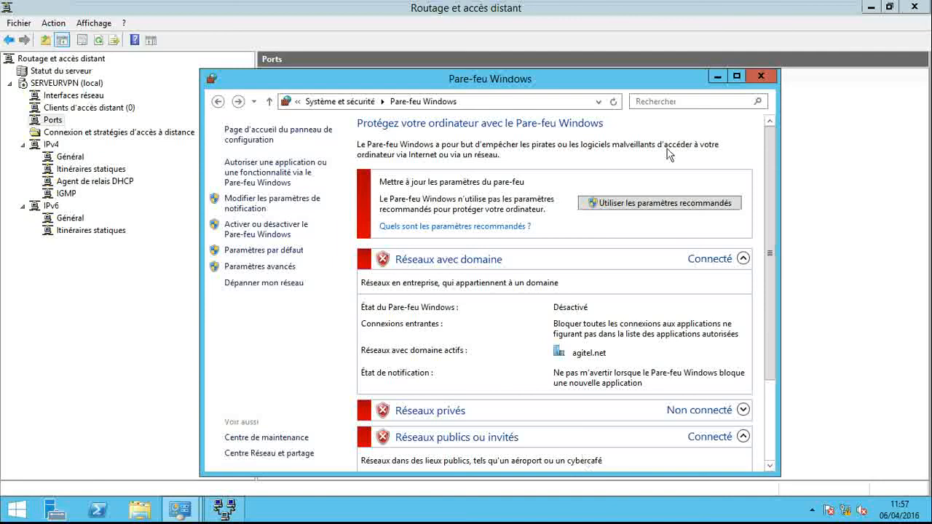
left_click(761, 76)
- Switch to the serveur AGITEL virtual machine and unlock its session with the administrator account password
left_click(144, 10)
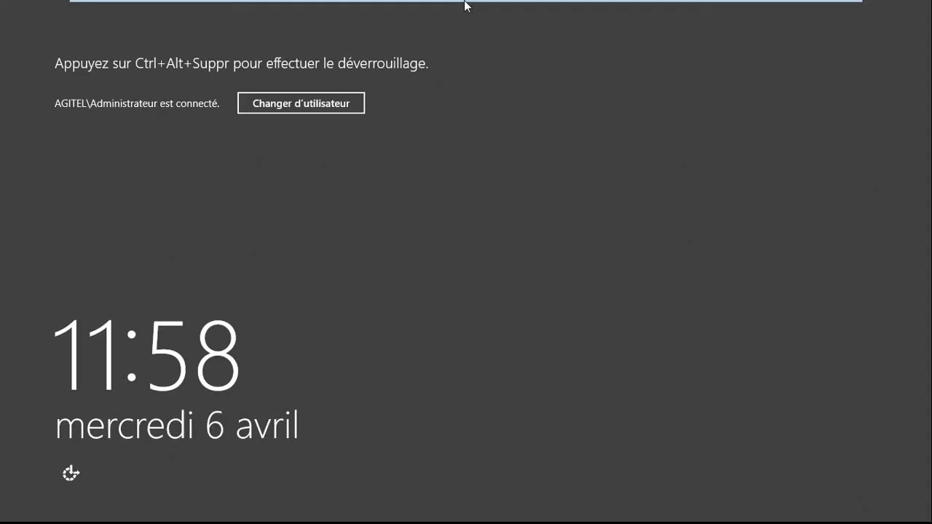
mouse_move(312, 4)
left_click(305, 29)
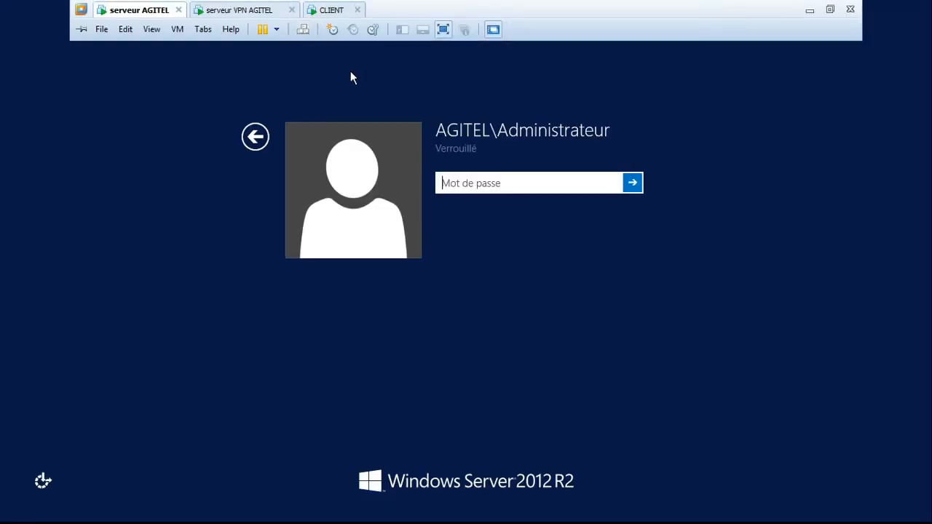
type("••")
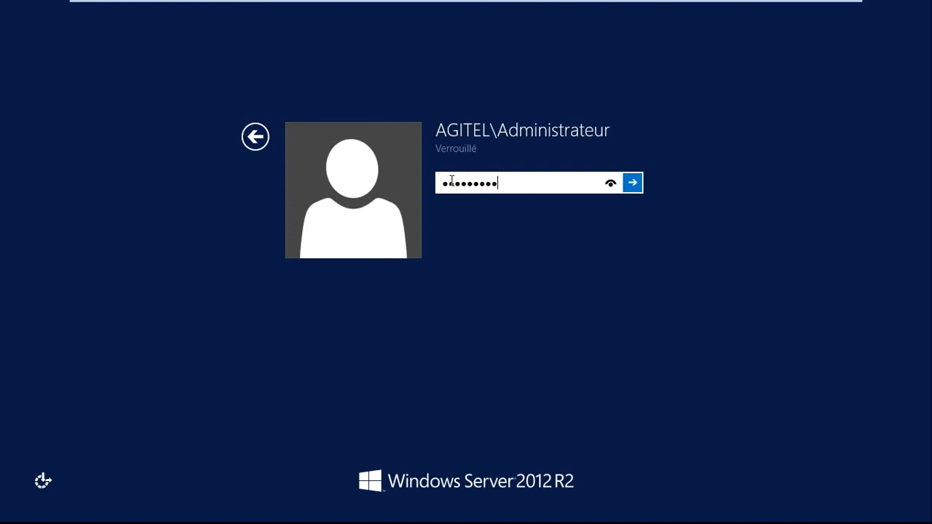
key("Return")
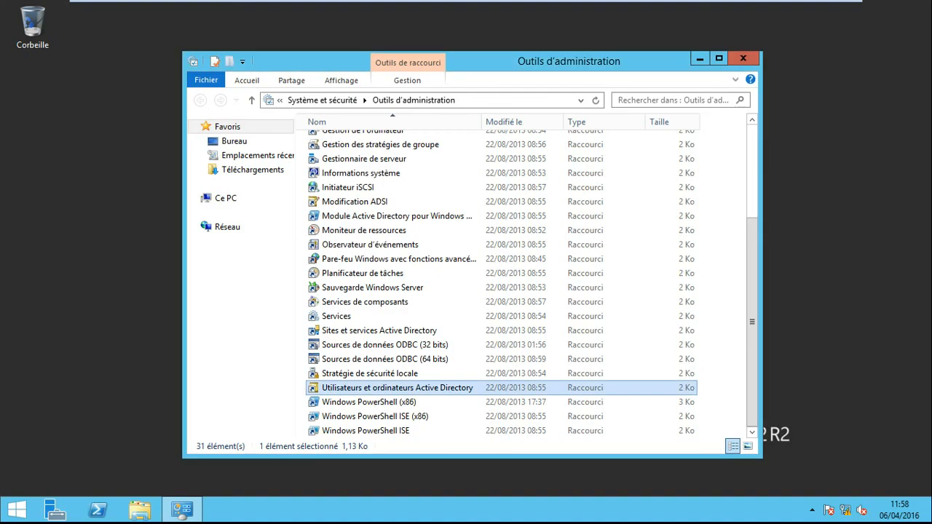
- Close the administration tools window and turn off Windows Firewall for domain networks on serveur AGITEL
left_click(755, 54)
right_click(861, 512)
left_click(868, 515)
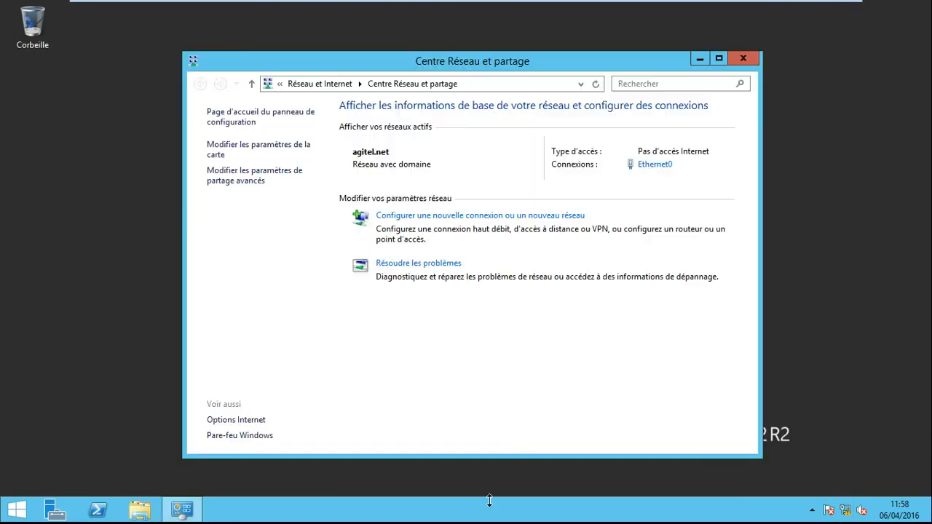
left_click(243, 437)
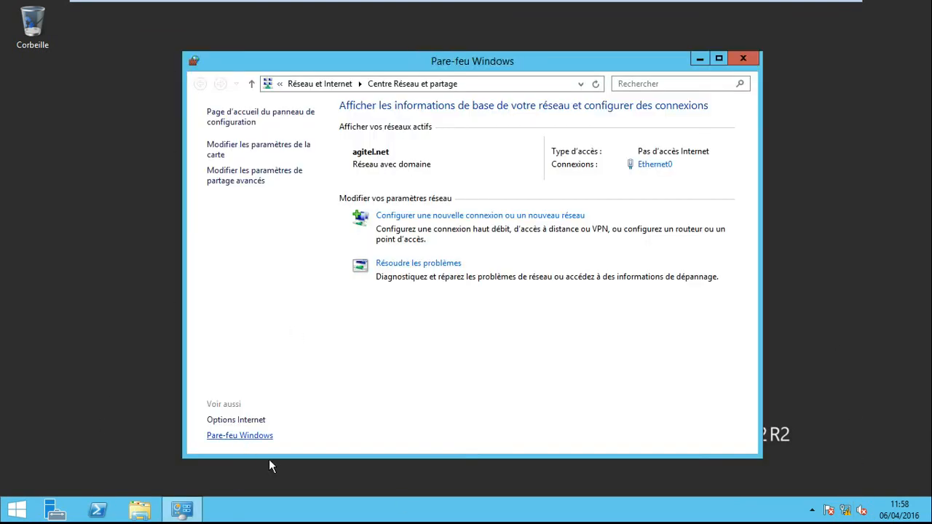
left_click(258, 215)
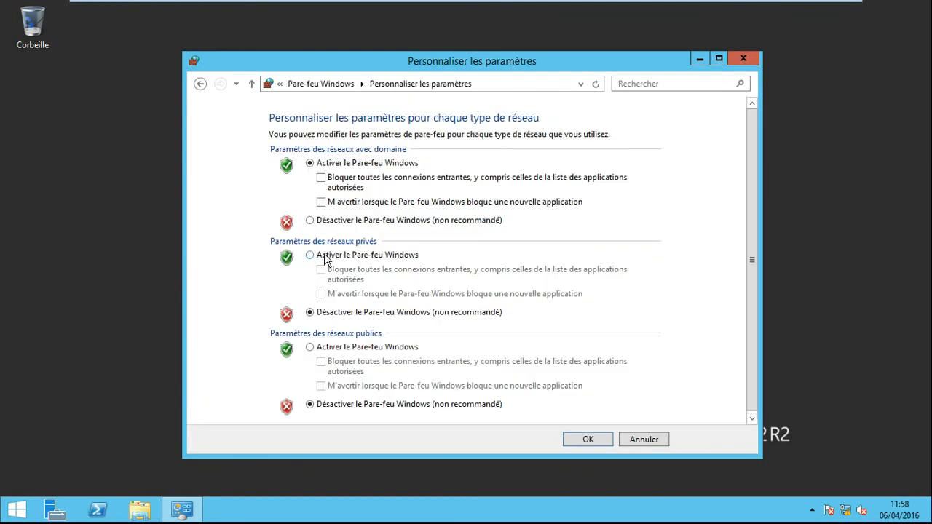
left_click(310, 220)
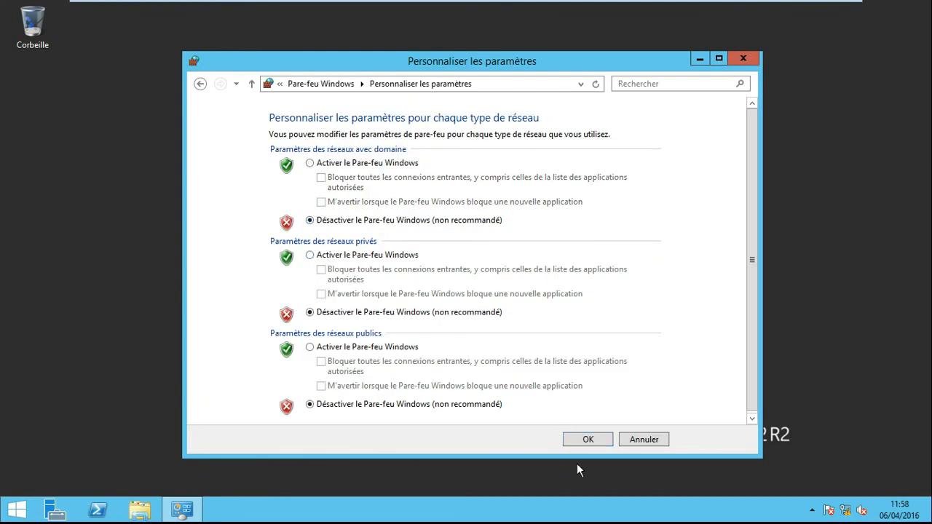
left_click(595, 435)
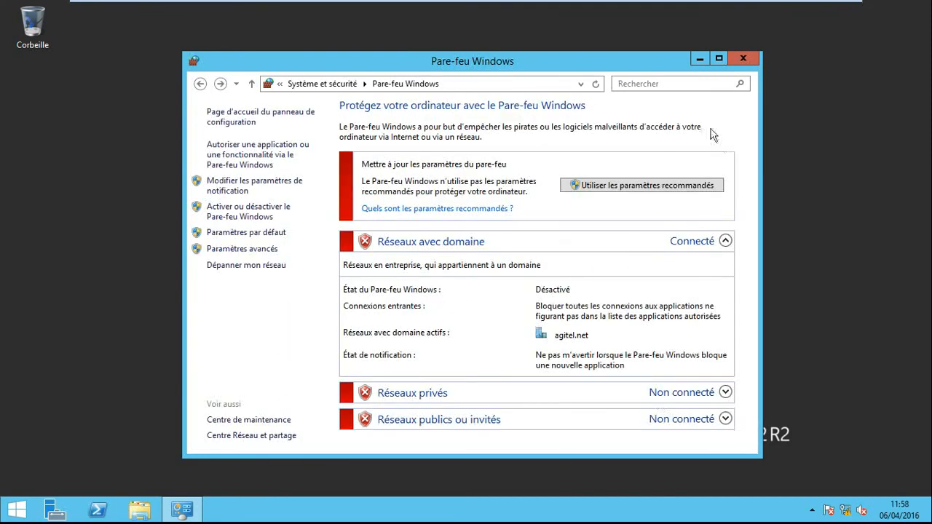
left_click(740, 59)
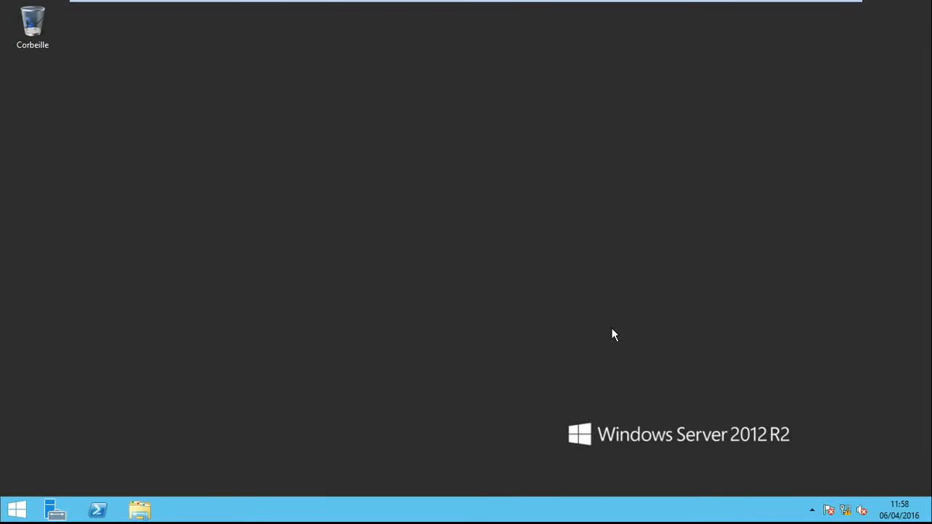
- Switch to the CLIENT virtual machine and launch the Connexion à AGITEL VPN connection with the domain user's credentials
mouse_move(316, 8)
left_click(260, 9)
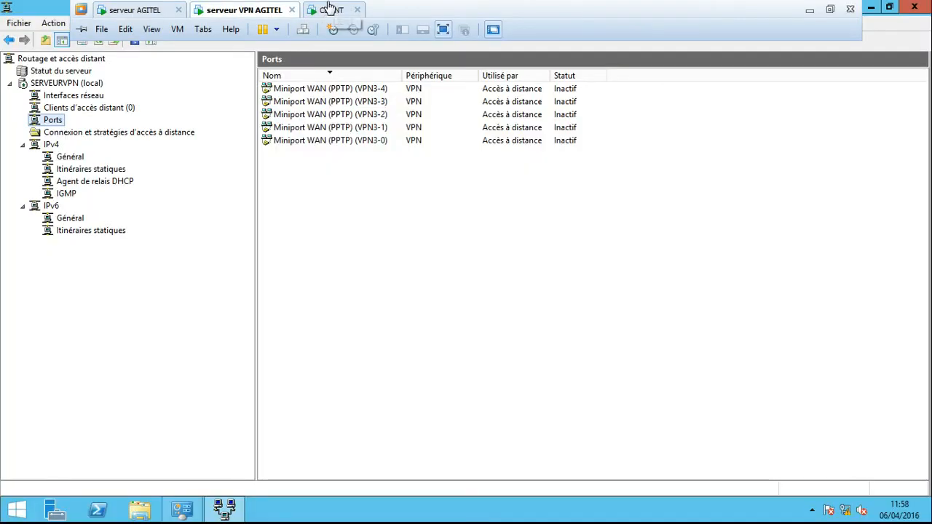
left_click(331, 11)
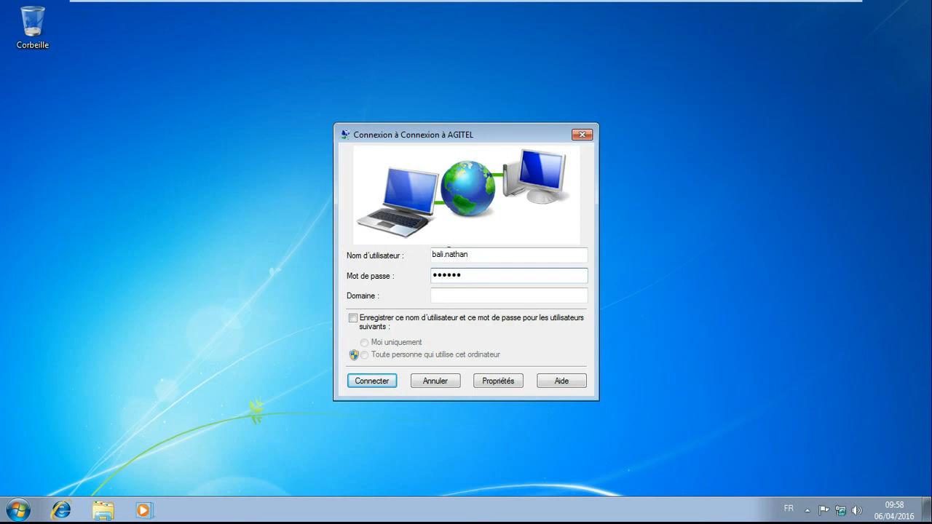
left_click(362, 385)
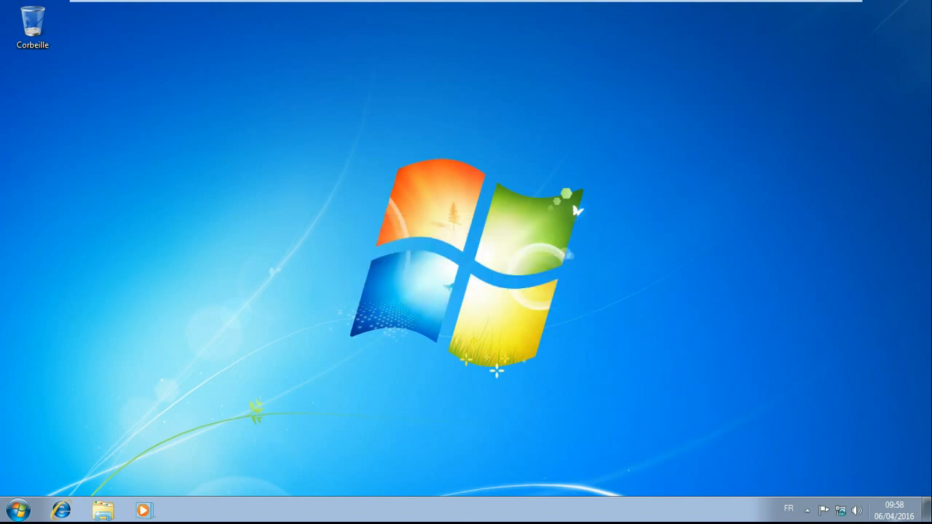
right_click(841, 510)
left_click(838, 494)
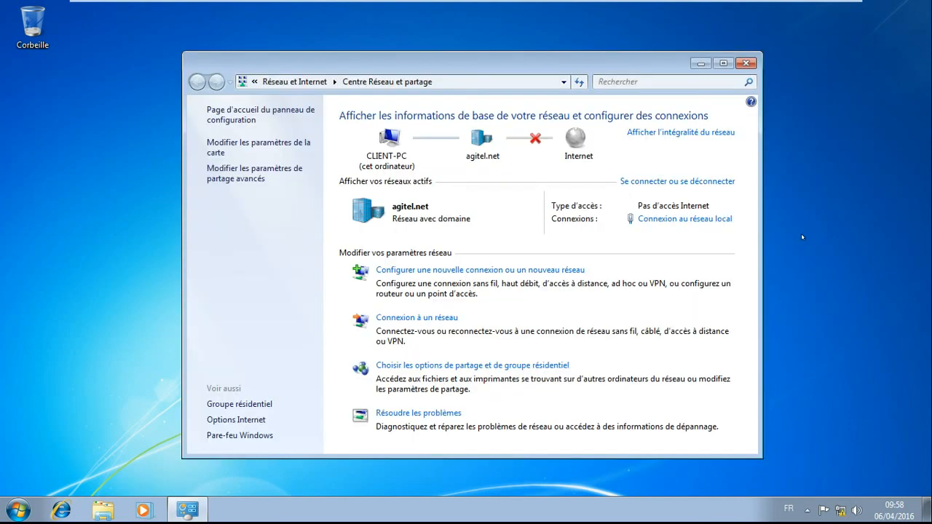
left_click(746, 63)
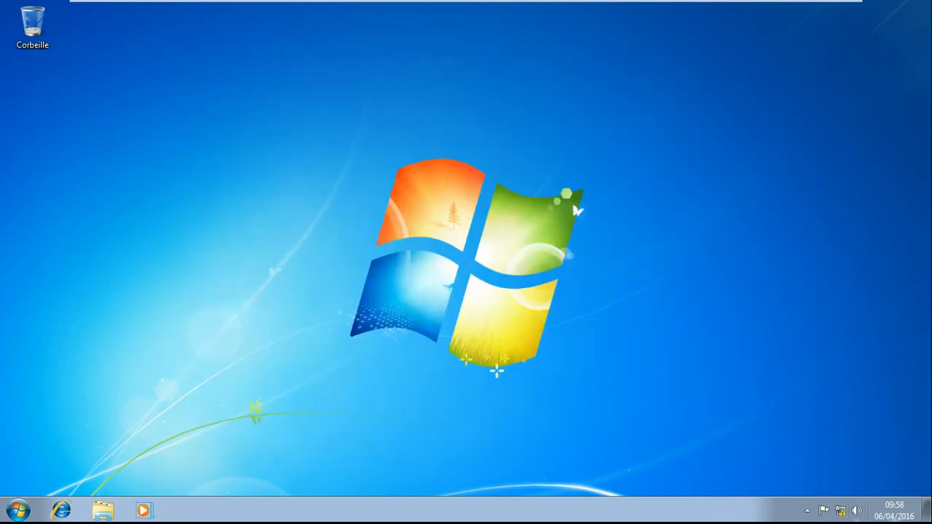
right_click(844, 508)
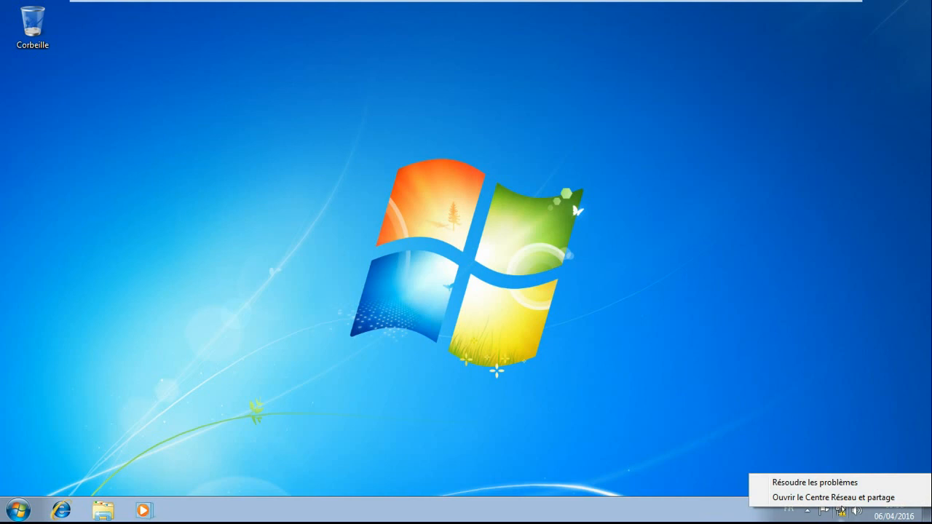
- Set the VPN type of Connexion à AGITEL to Protocole PPTP (Point to Point Tunneling Protocol) in its security properties
left_click(842, 511)
right_click(813, 322)
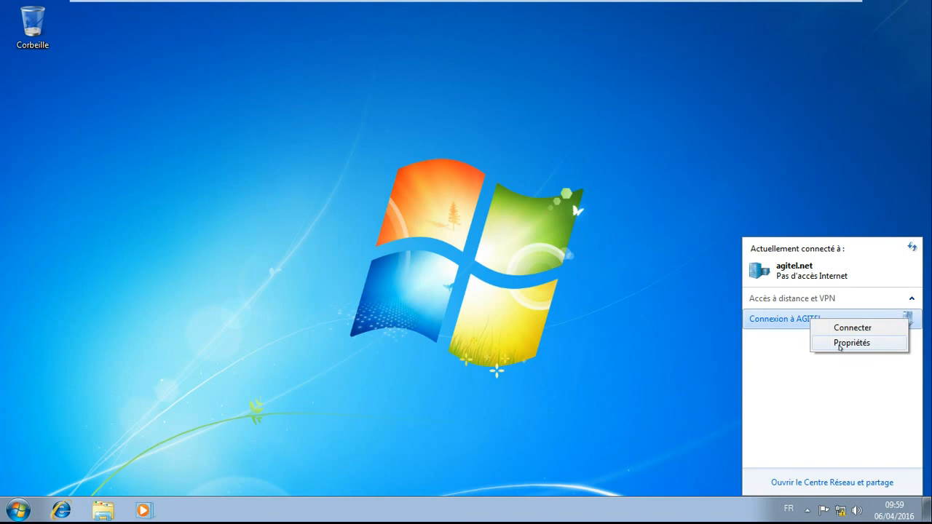
left_click(842, 343)
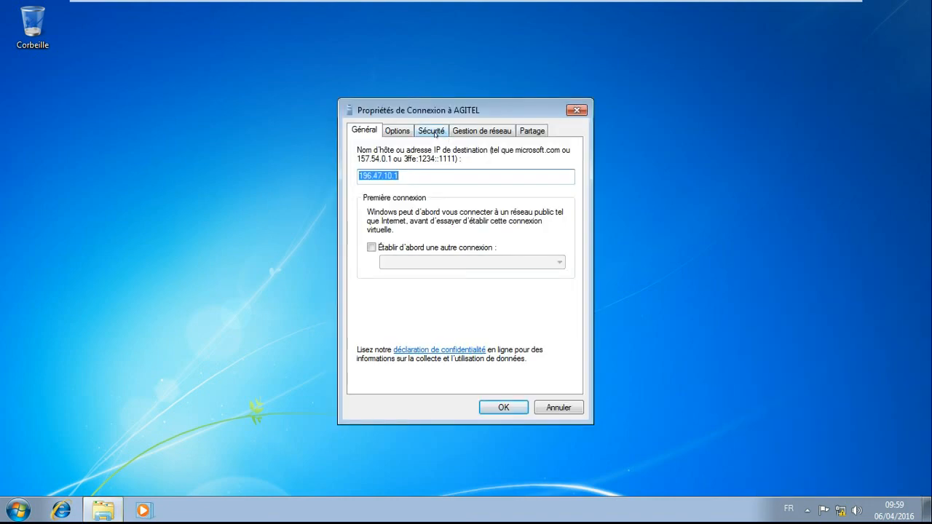
left_click(435, 133)
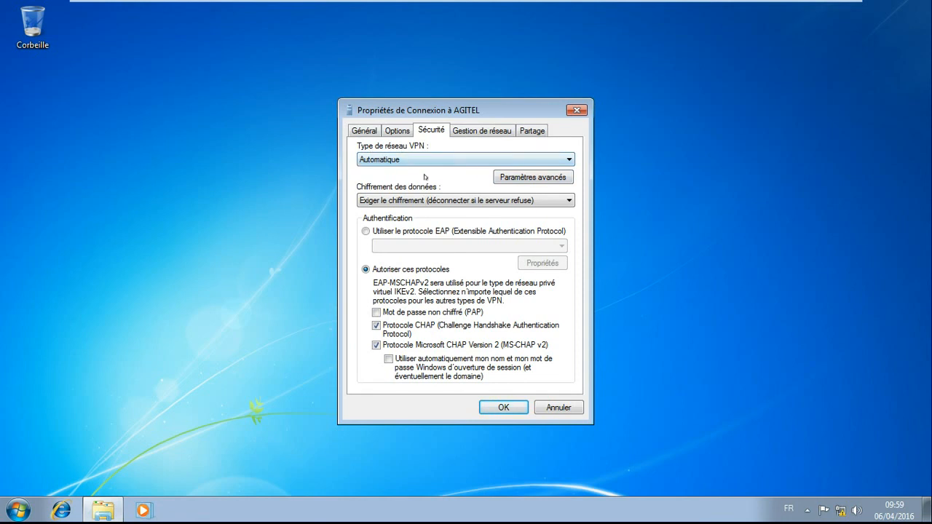
left_click(561, 160)
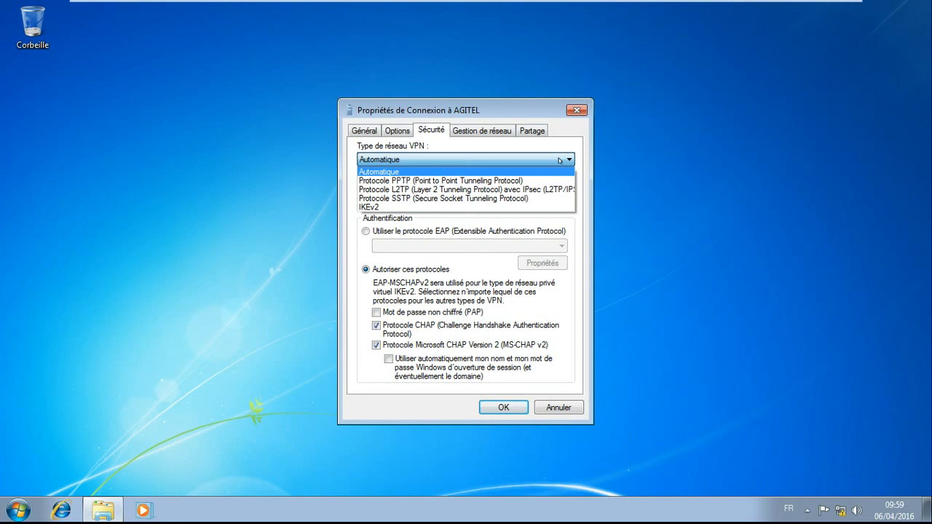
left_click(468, 180)
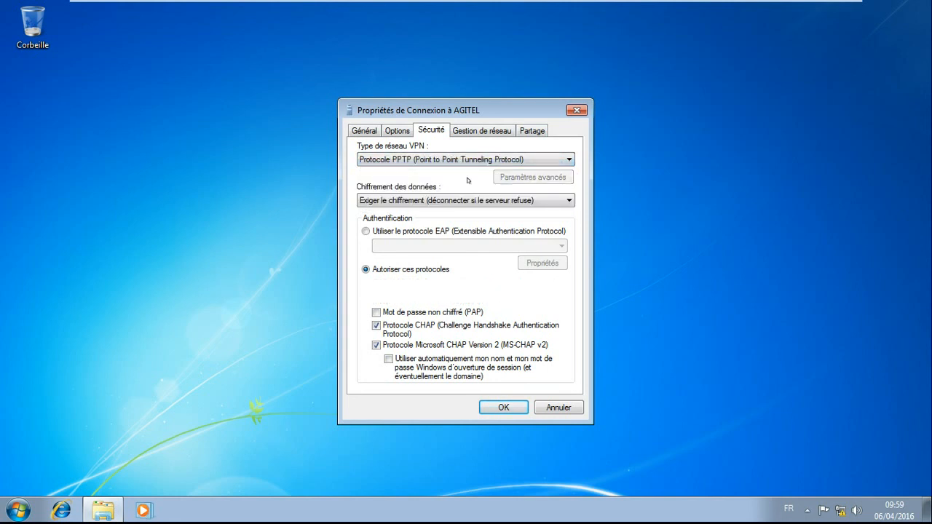
left_click(501, 408)
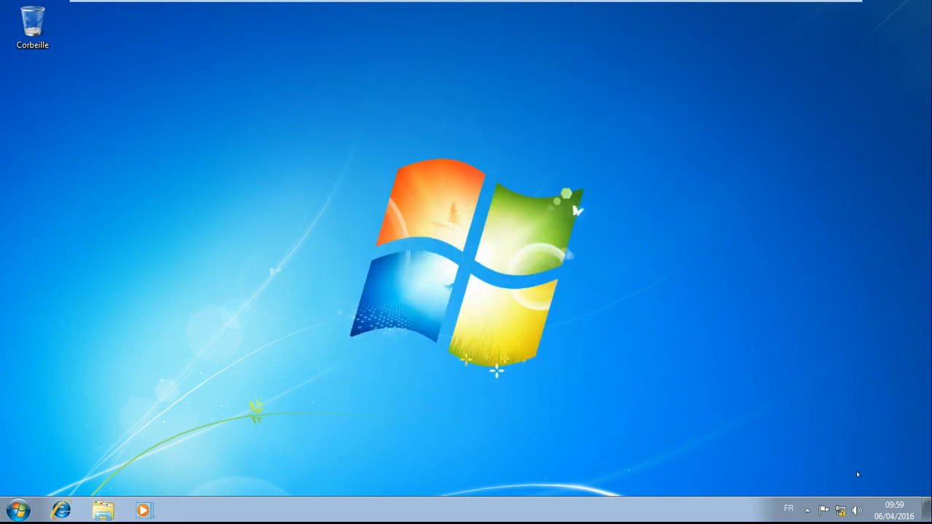
- Connect the Connexion à AGITEL VPN by entering the domain user's name and account password
left_click(841, 511)
left_click(834, 315)
left_click(881, 338)
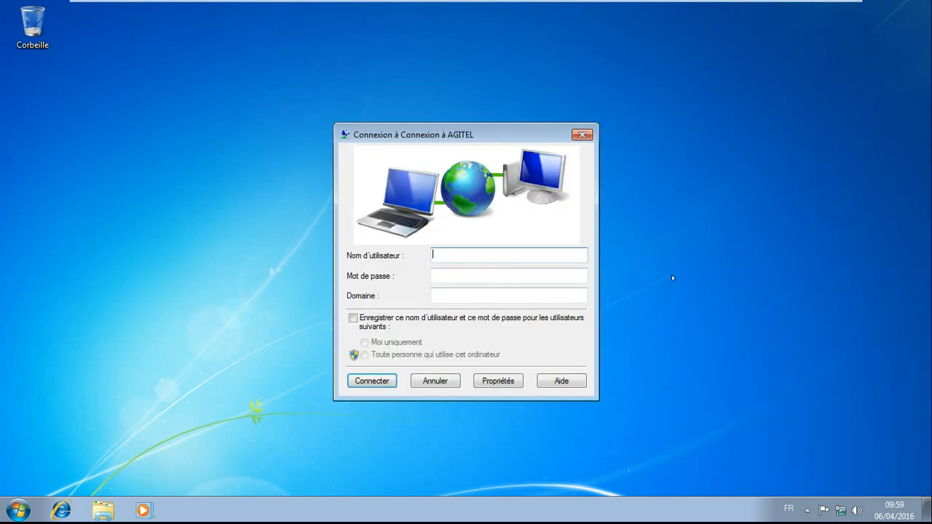
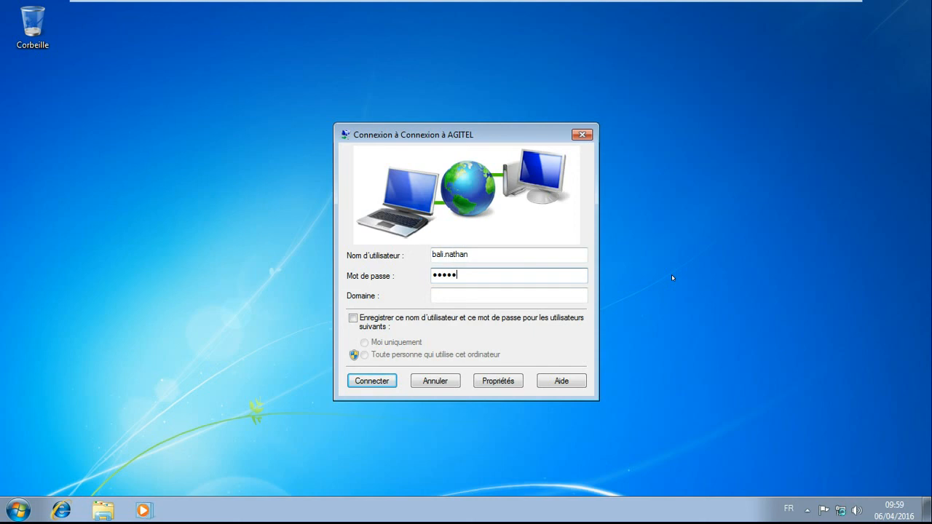
left_click(371, 381)
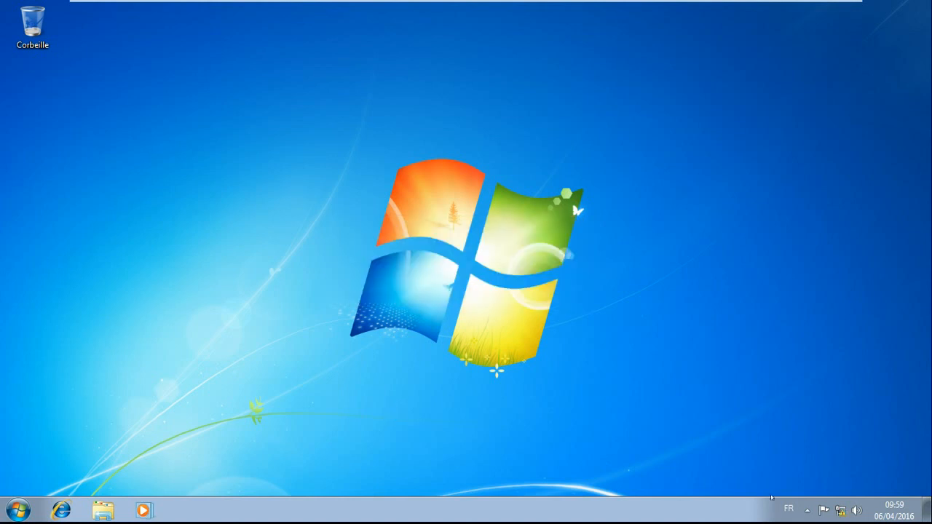
- Examine the status details of the Connexion à AGITEL VPN connection and close its status window
left_click(841, 510)
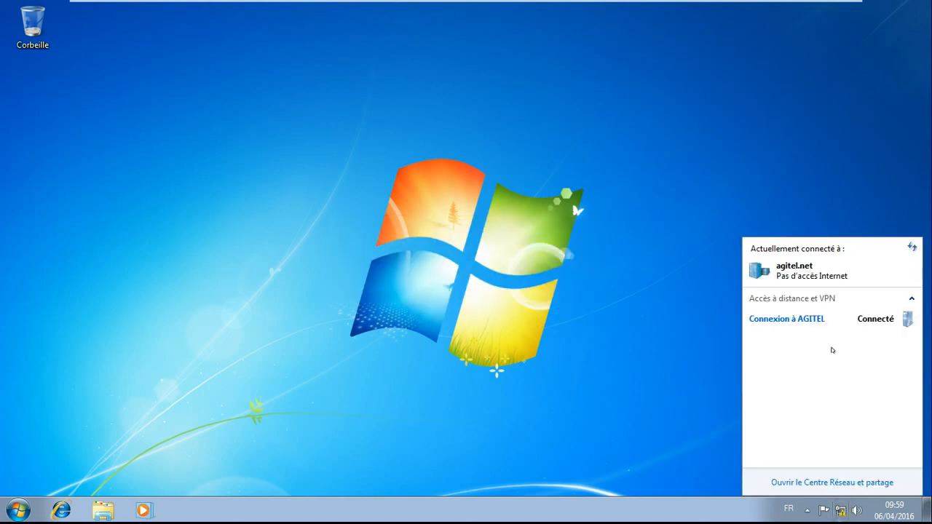
right_click(825, 321)
left_click(851, 344)
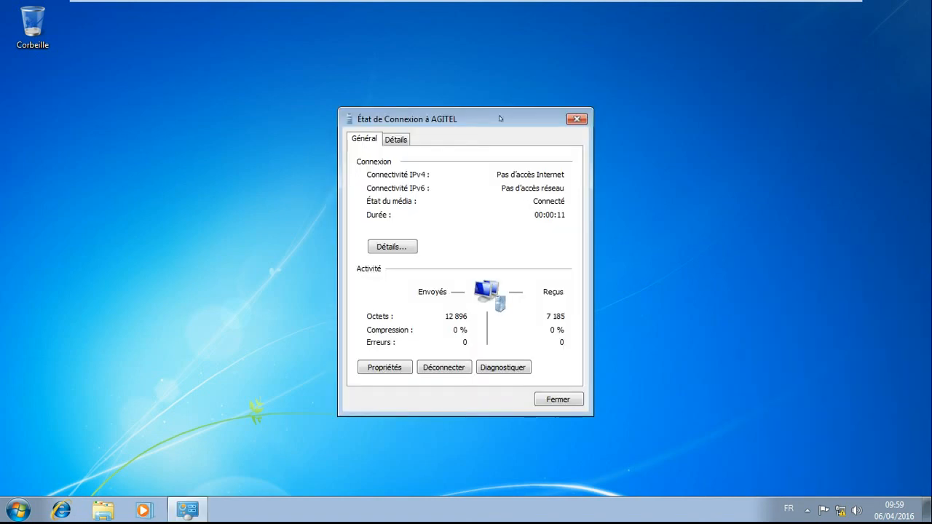
left_click(396, 140)
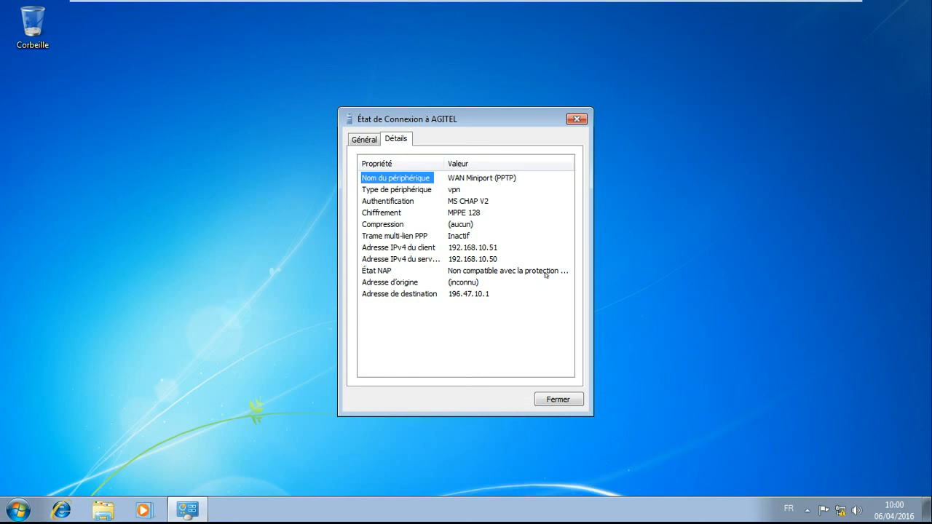
left_click(16, 510)
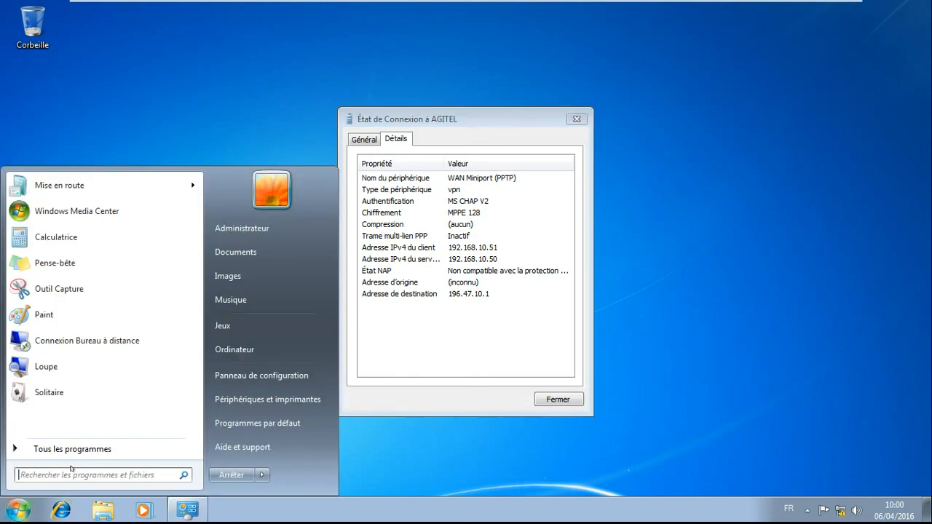
left_click(64, 475)
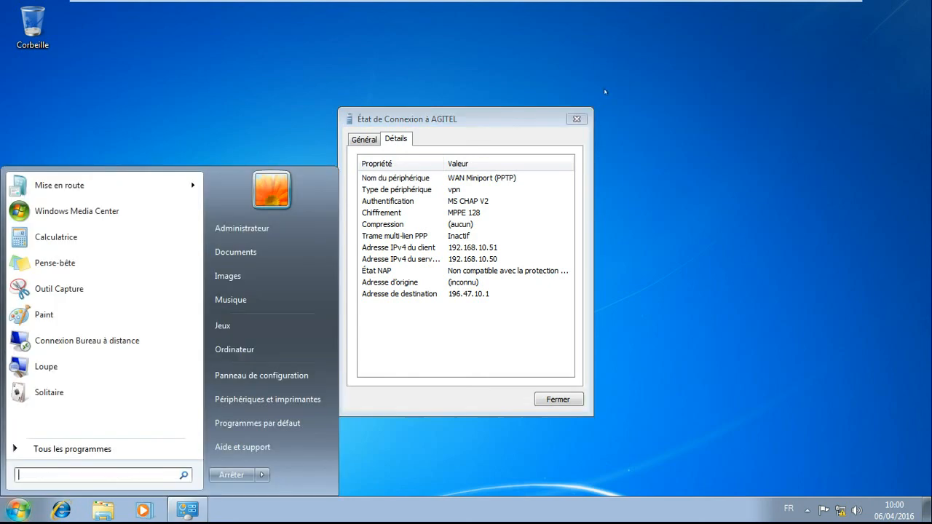
left_click(576, 119)
- Ping 192.168.10.1 from a cmd command prompt and close the prompt window
left_click(16, 511)
left_click(76, 474)
type("cmd")
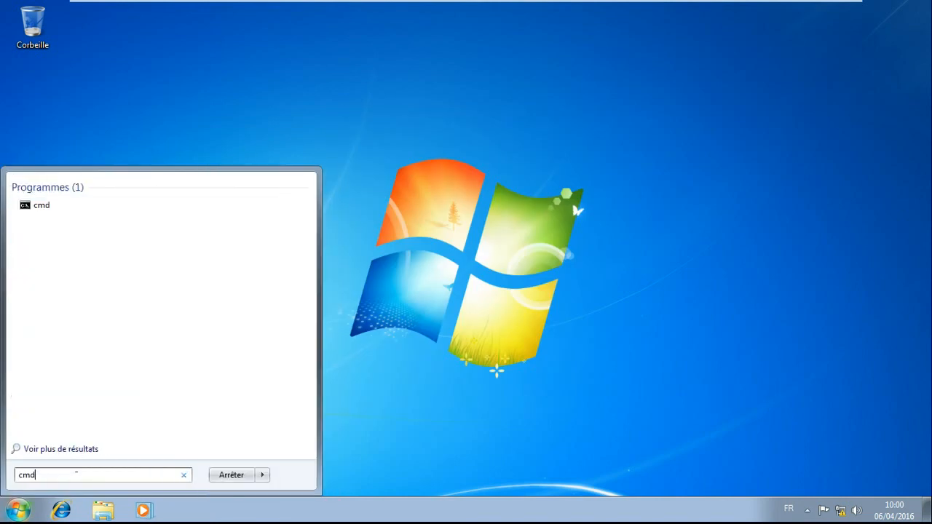
key("Return")
type("ping 19")
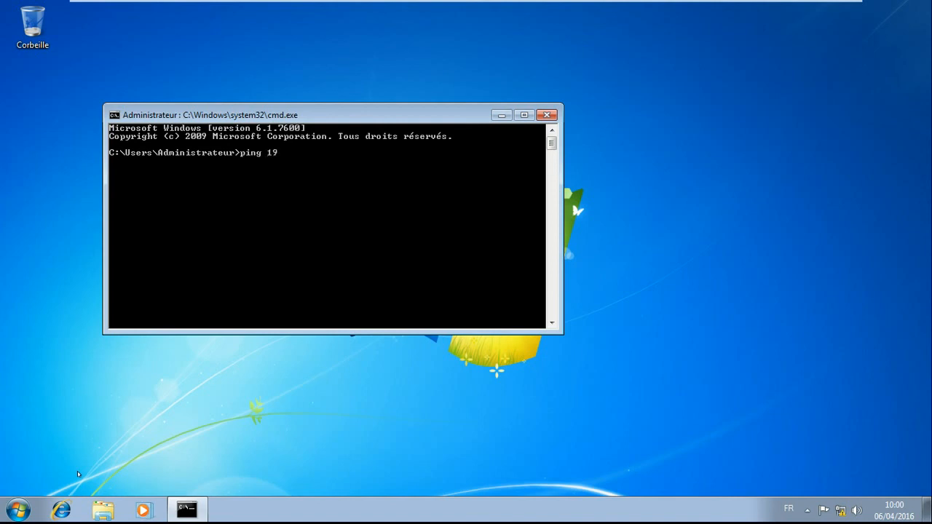
type("2.168.10.1")
key("Return")
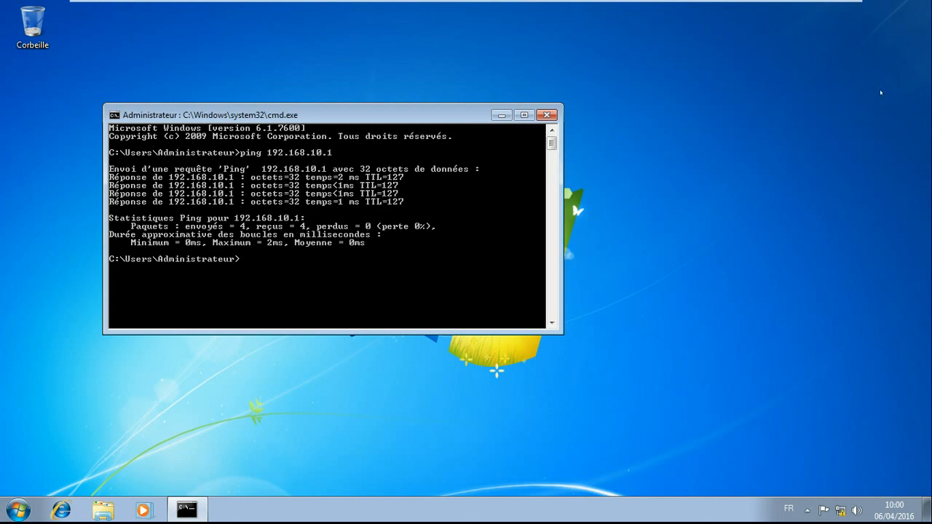
left_click(547, 115)
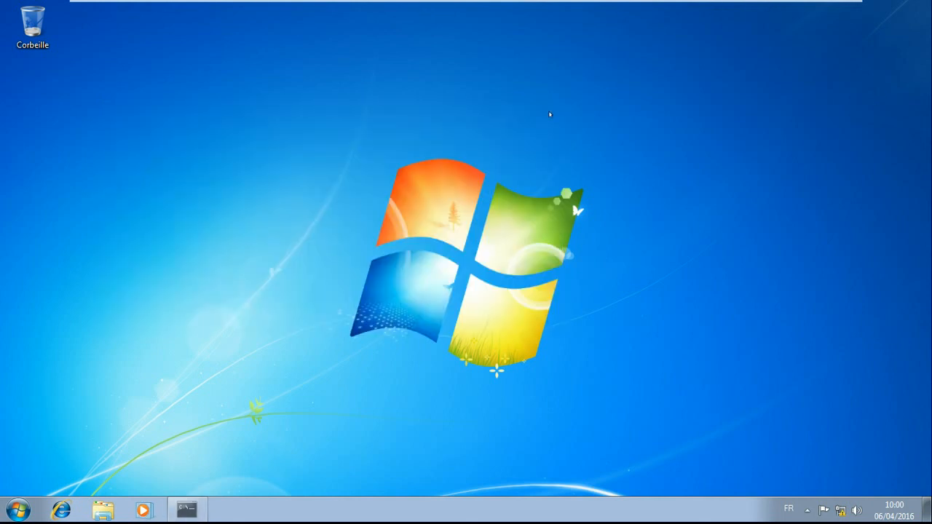
- Switch to the serveur VPN AGITEL virtual machine, refresh the Ports list and select port VPN3-4 to check its status
left_click(256, 9)
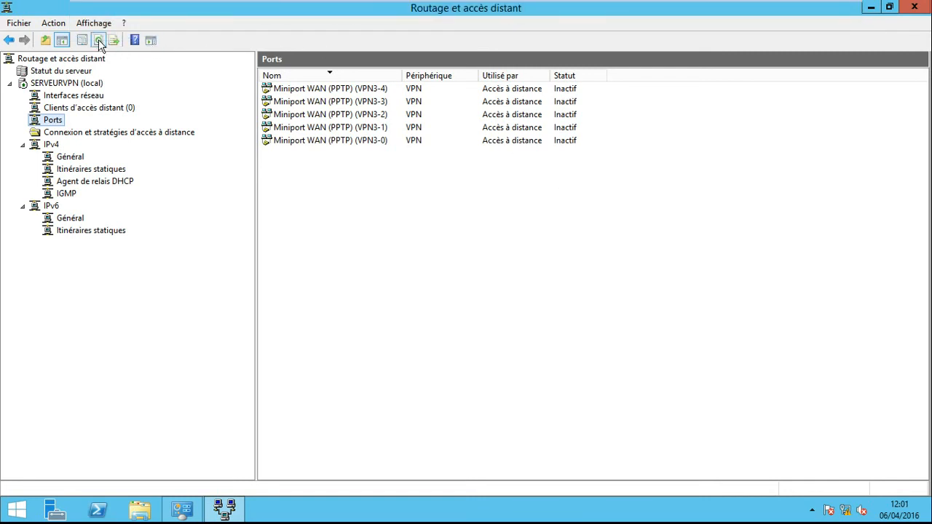
left_click(99, 42)
left_click(386, 89)
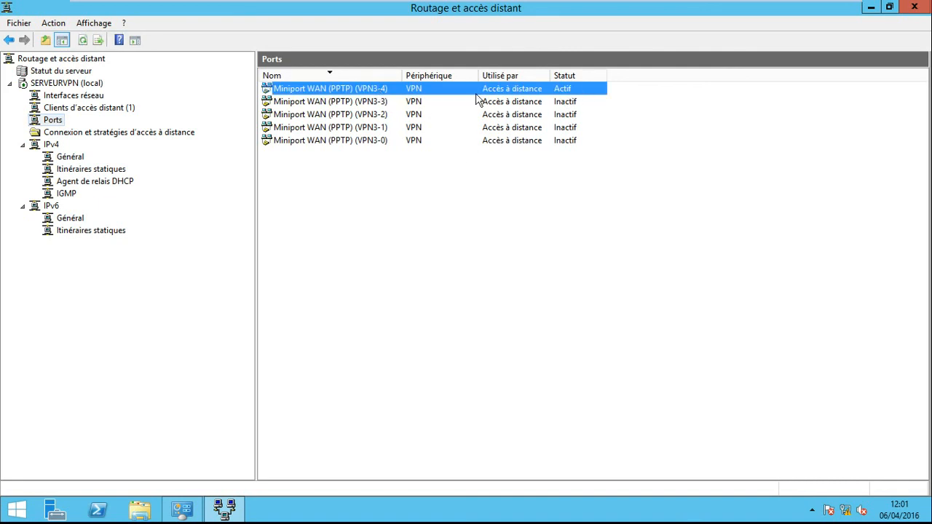
- Disconnect the domain user listed under Clients d'accès distant and refresh the list
left_click(108, 108)
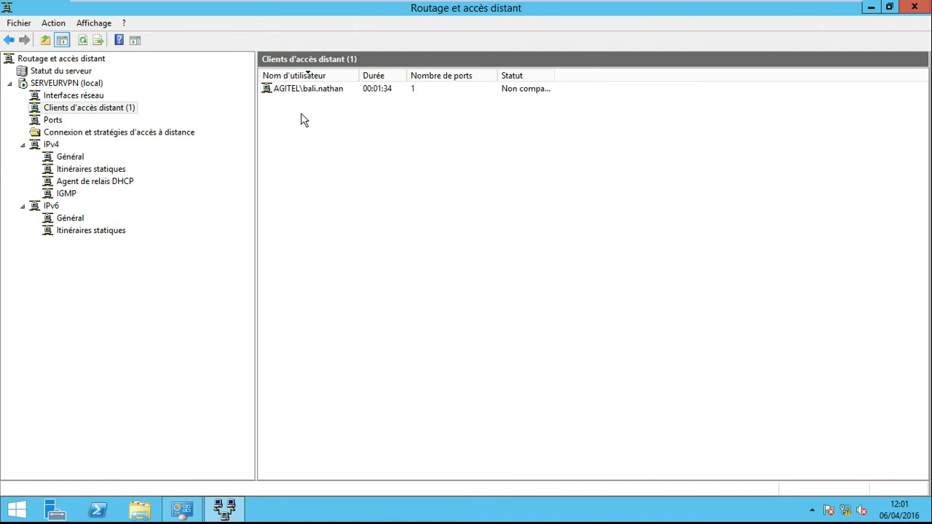
right_click(311, 88)
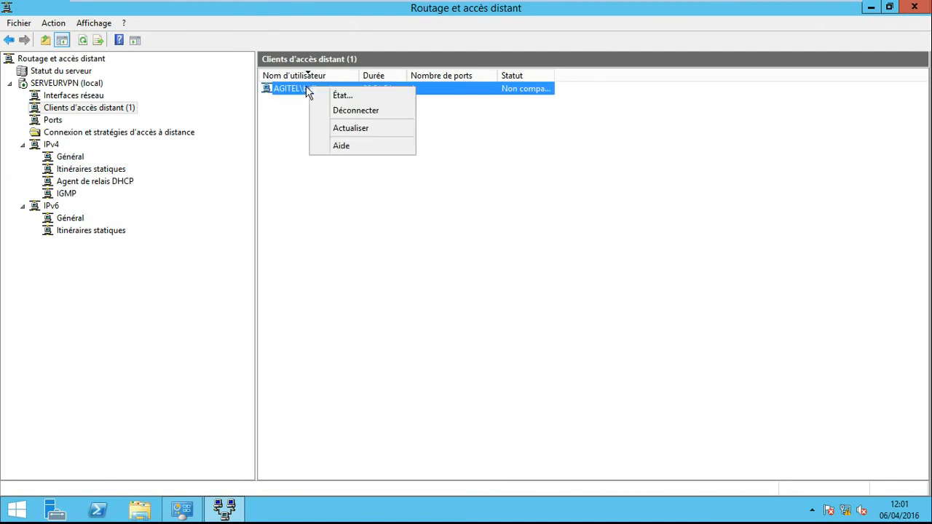
left_click(357, 117)
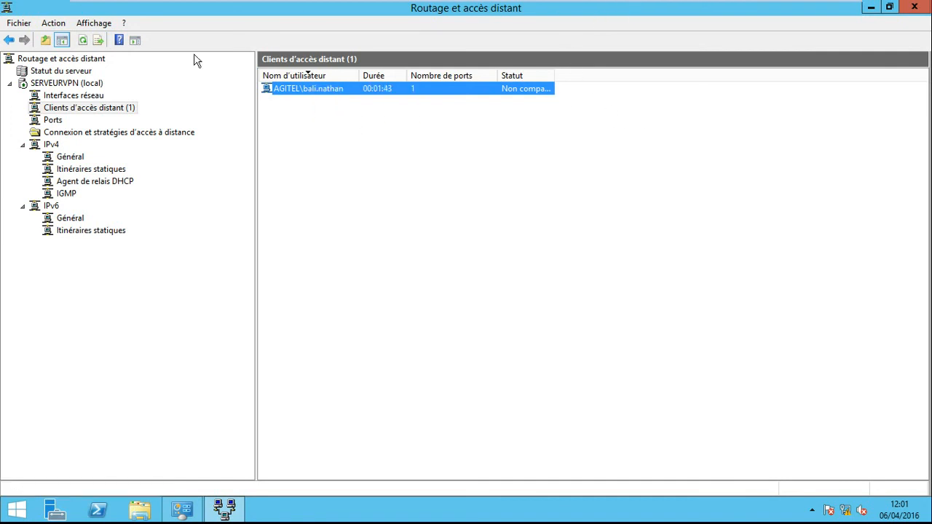
left_click(84, 41)
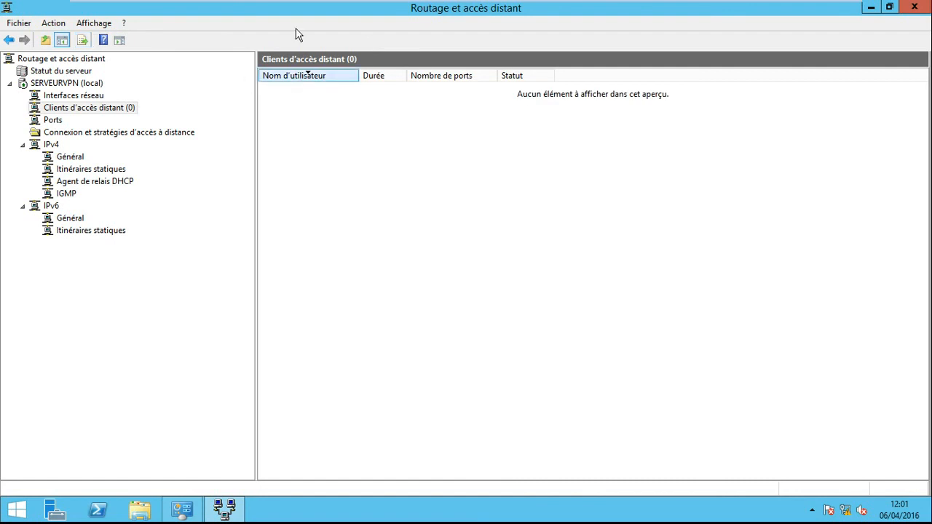
- Switch to the CLIENT virtual machine and reconnect Connexion à AGITEL by entering the account password
mouse_move(227, 6)
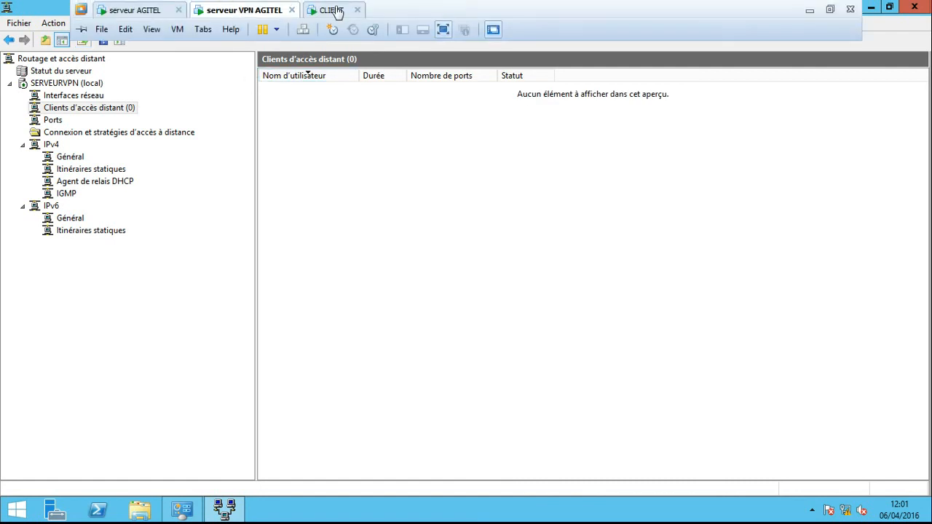
left_click(332, 10)
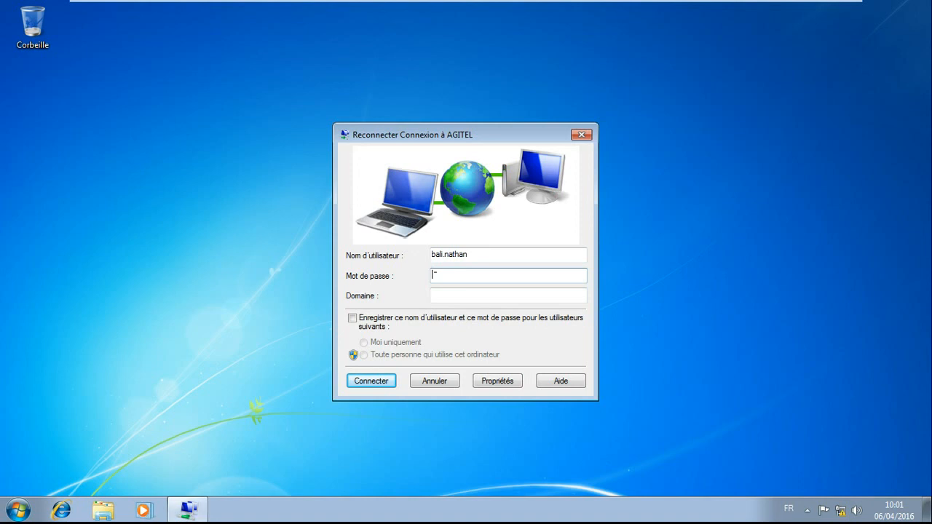
type("aaaaaa")
left_click(393, 381)
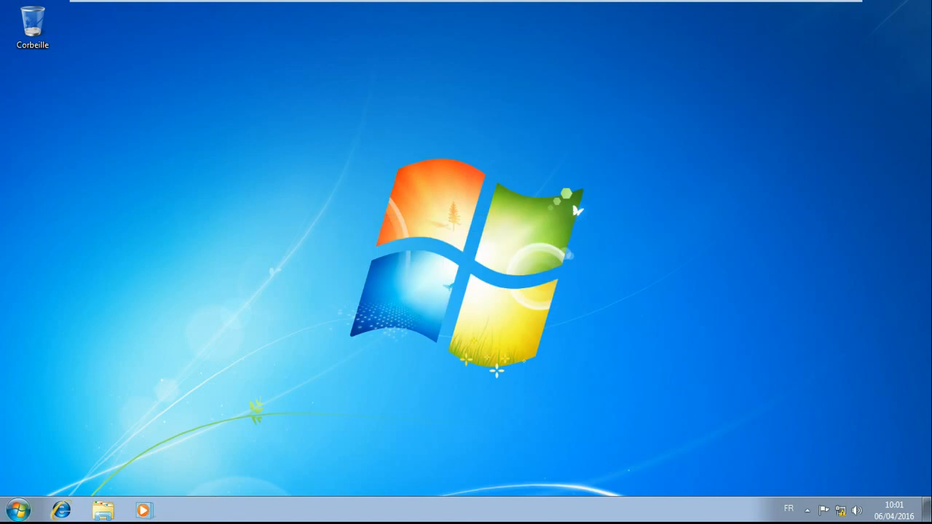
- Search for the Exécuter (Run) program and launch it
left_click(16, 510)
left_click(52, 471)
type("exé")
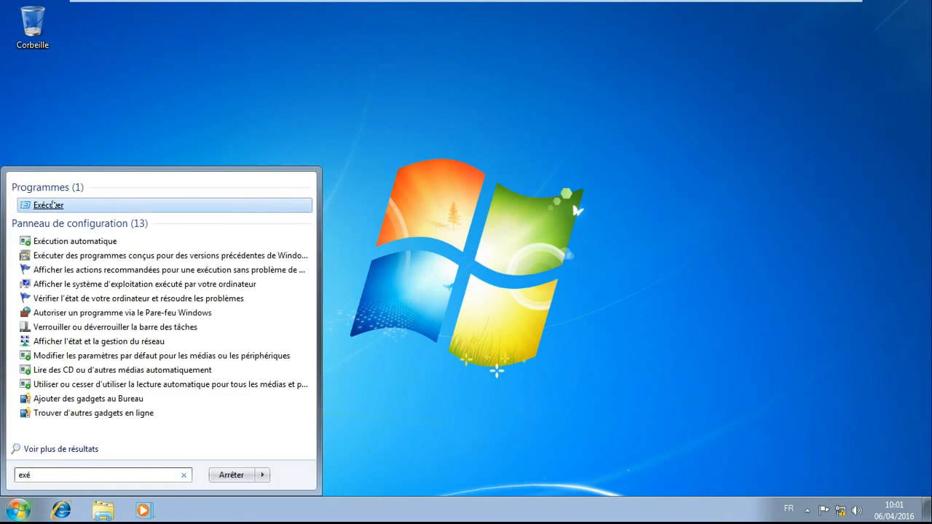
left_click(55, 207)
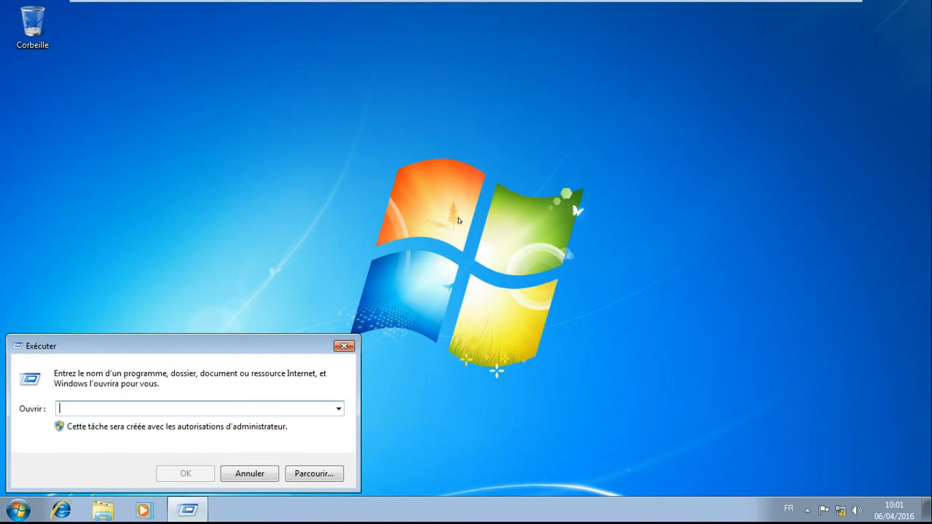
type("{")
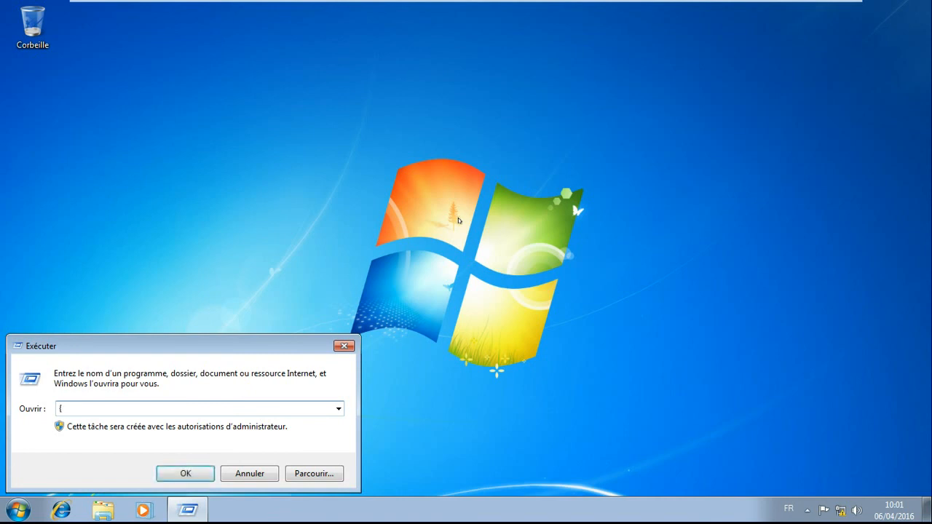
key("BackSpace")
type("#")
key("BackSpace")
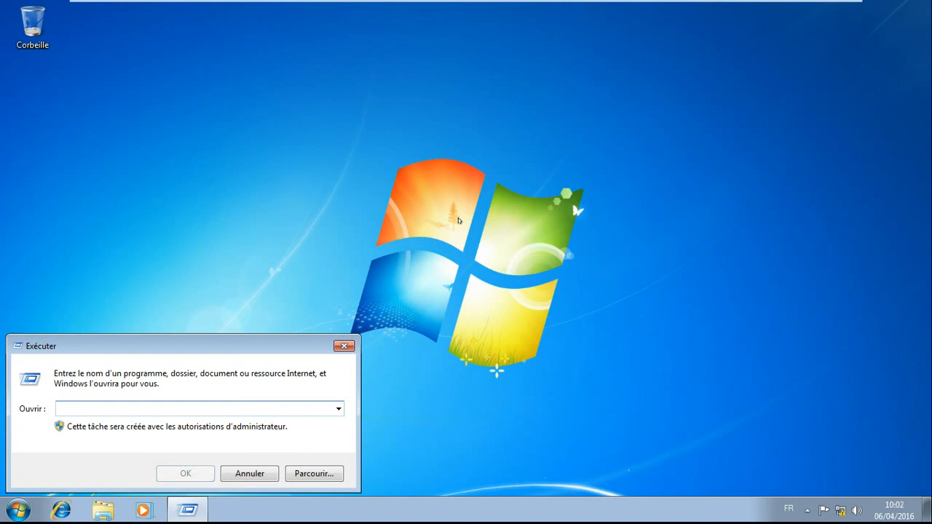
type("~\\\\")
key("BackSpace")
key("BackSpace")
key("BackSpace")
- Browse to the network path \\serveur and open its docVPN shared folder
type("\\\\")
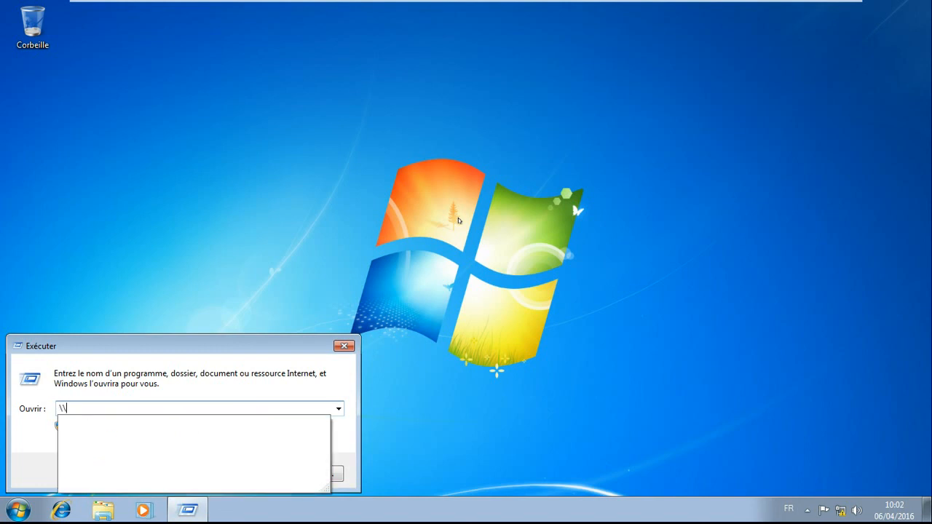
type("serveur")
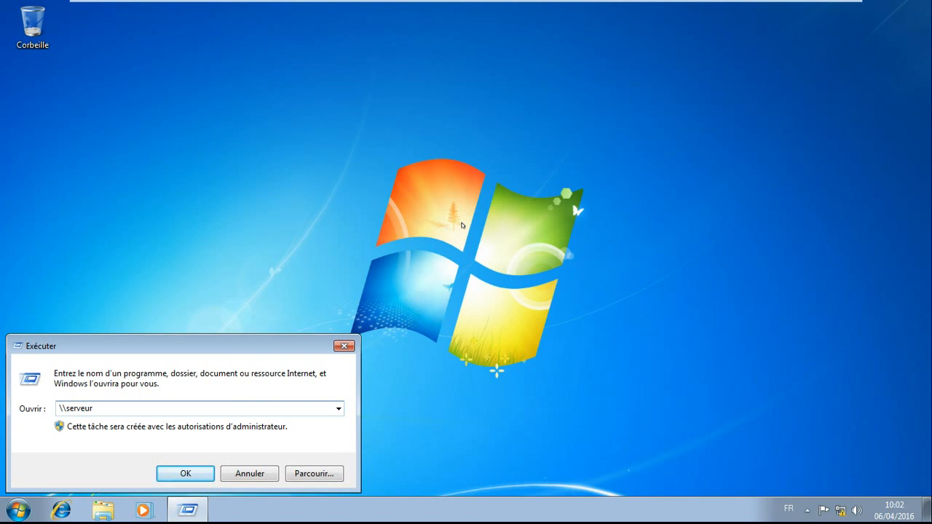
left_click(201, 474)
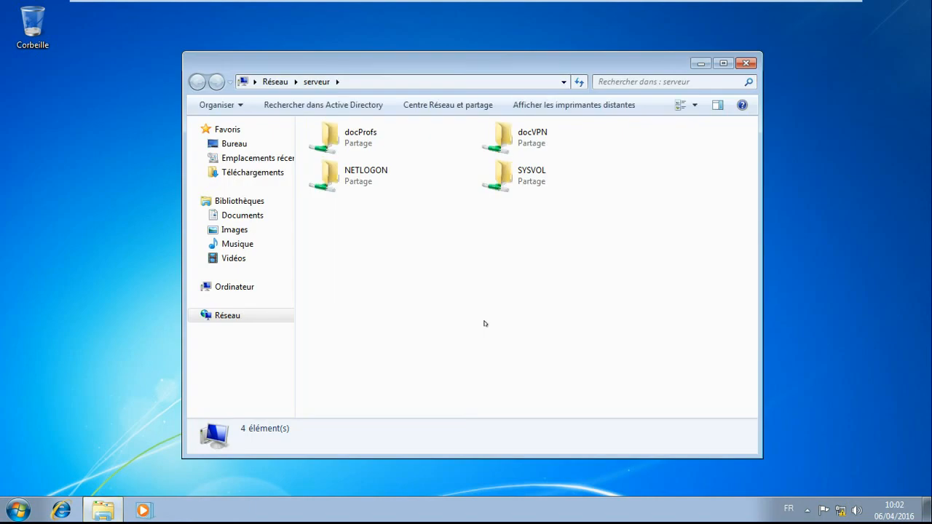
double_click(529, 135)
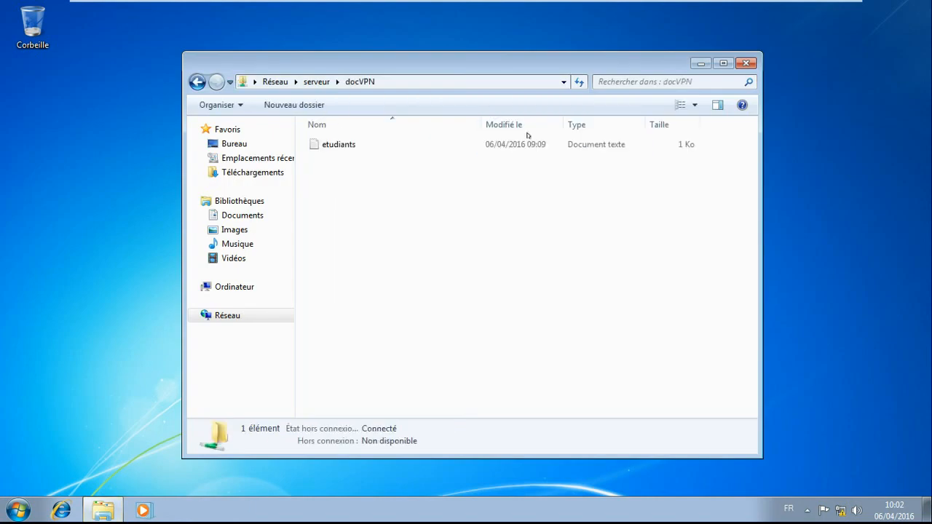
- Copy the etudiants text document from docVPN, close the folder window and paste the file onto the desktop
left_click(317, 144)
right_click(317, 144)
left_click(353, 286)
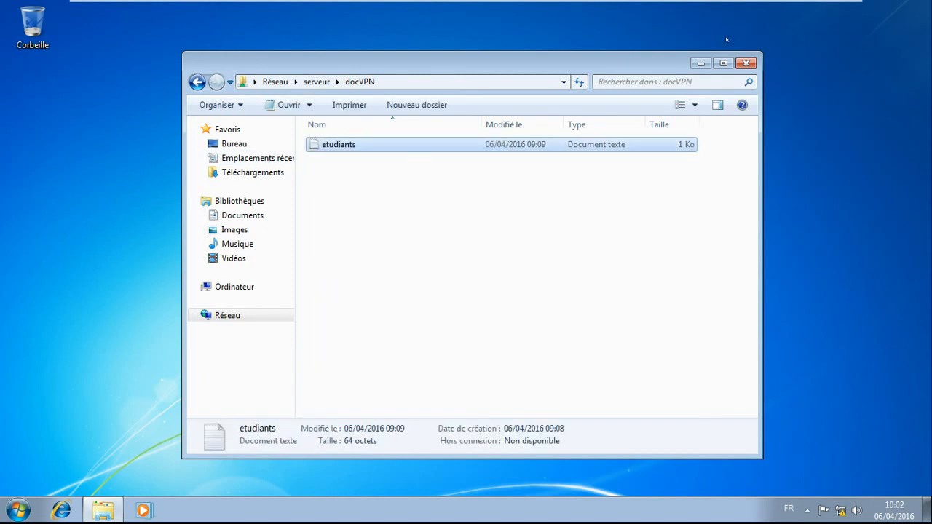
left_click(746, 63)
right_click(579, 101)
left_click(612, 160)
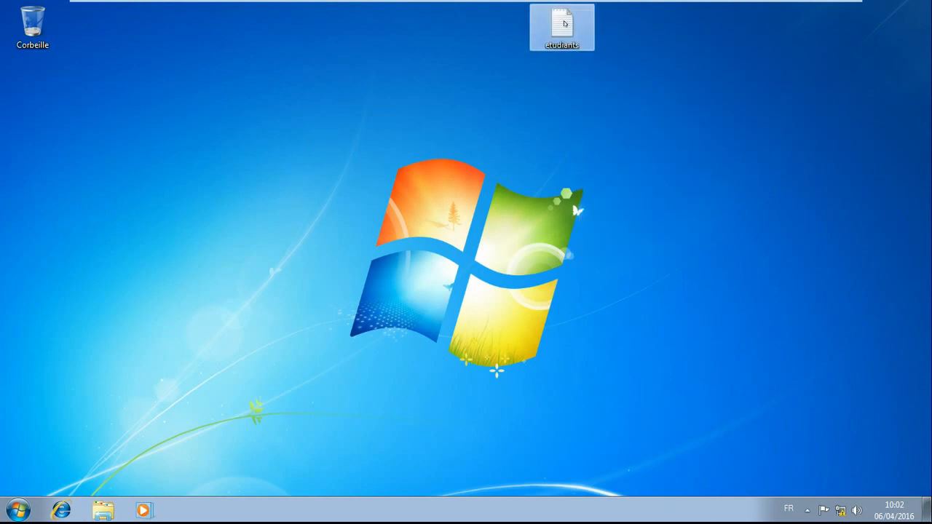
- Open the etudiants document on the desktop to read its contents and close it
double_click(564, 24)
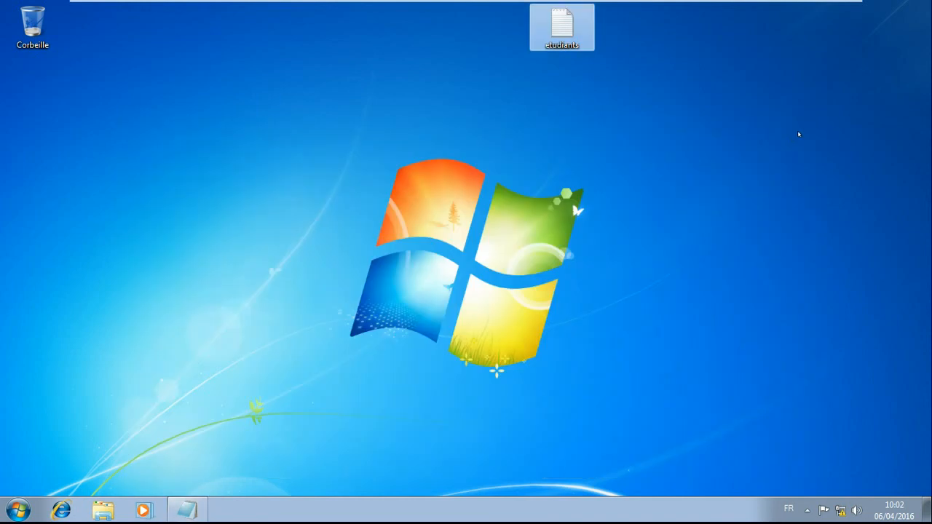
left_click(800, 134)
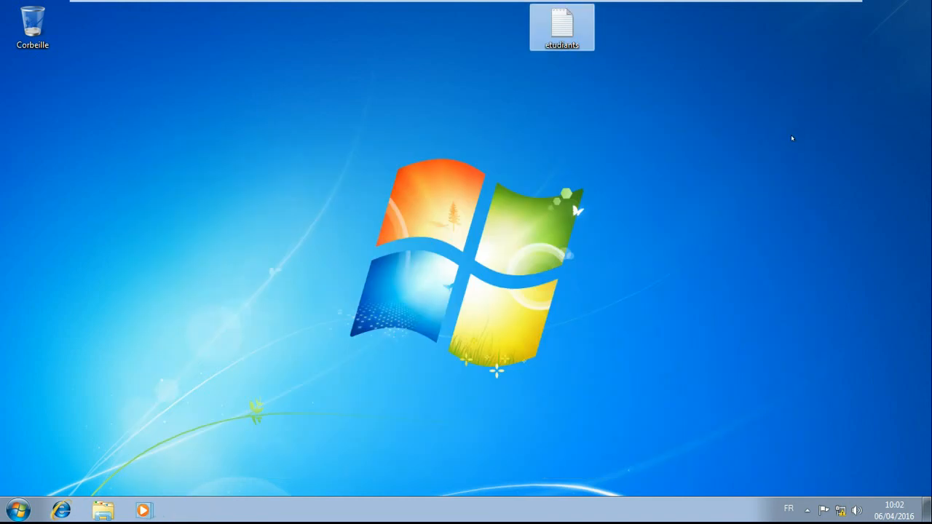
mouse_move(207, 2)
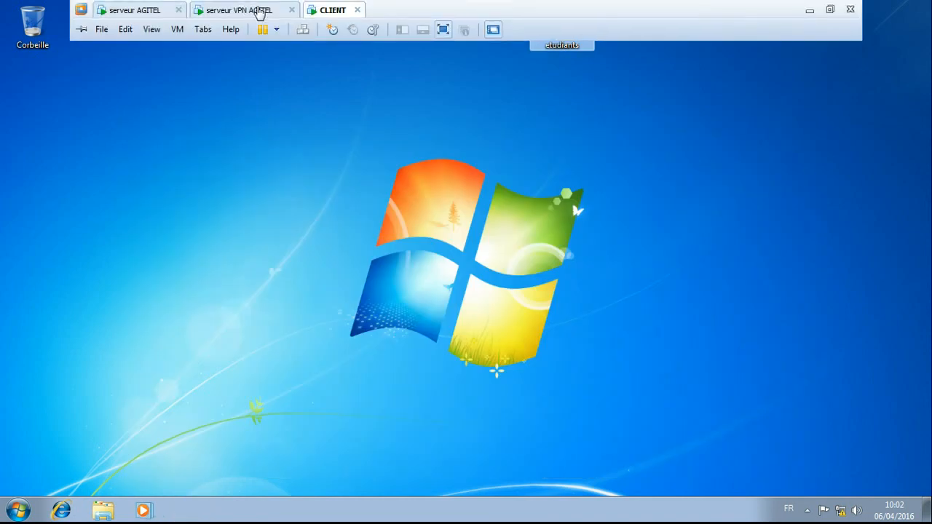
- Check the remote access clients on the serveur VPN AGITEL machine and reread the etudiants document on the CLIENT desktop
left_click(240, 11)
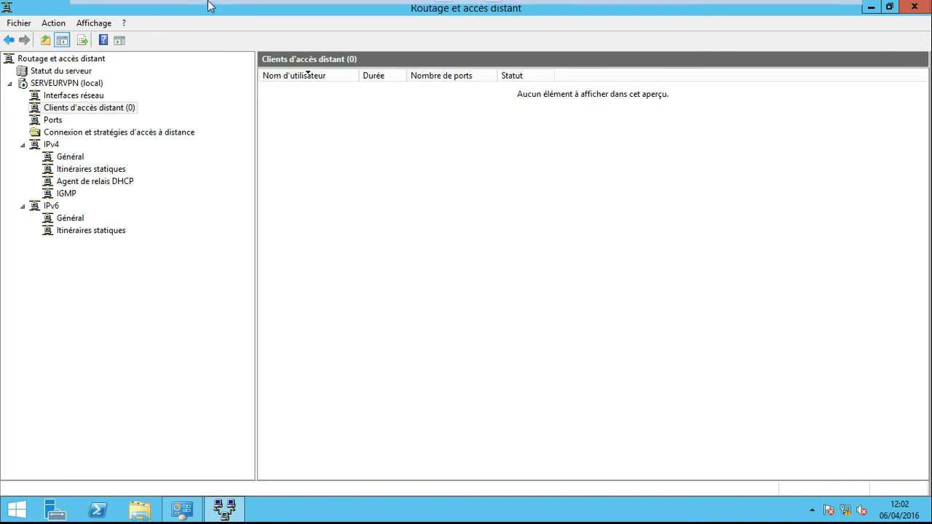
mouse_move(214, 3)
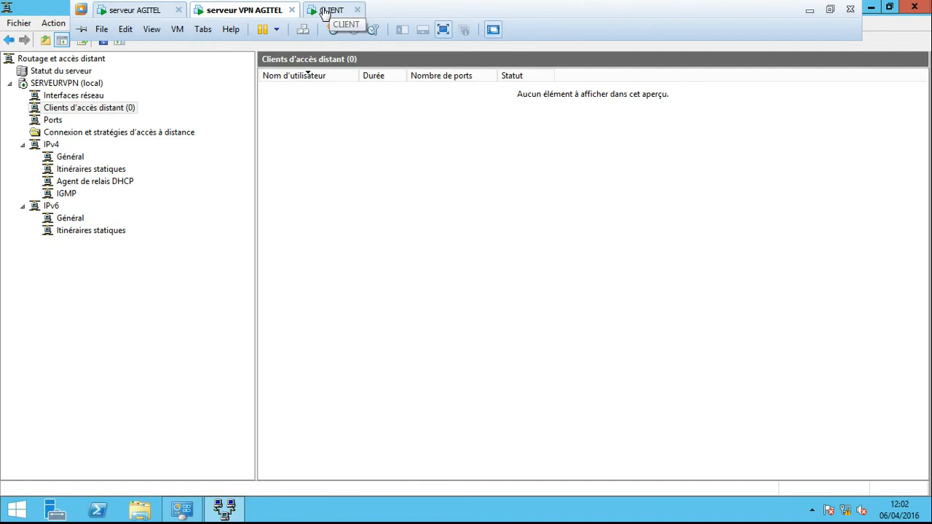
left_click(324, 12)
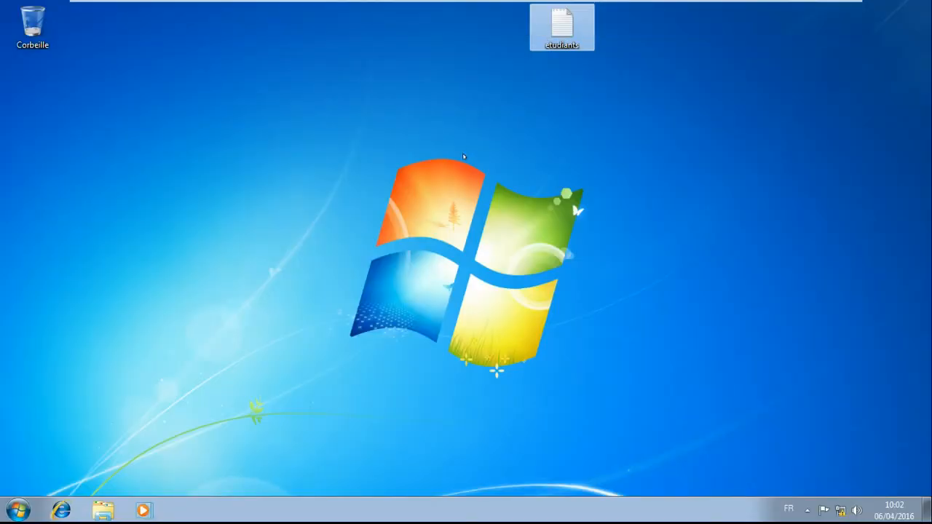
double_click(558, 16)
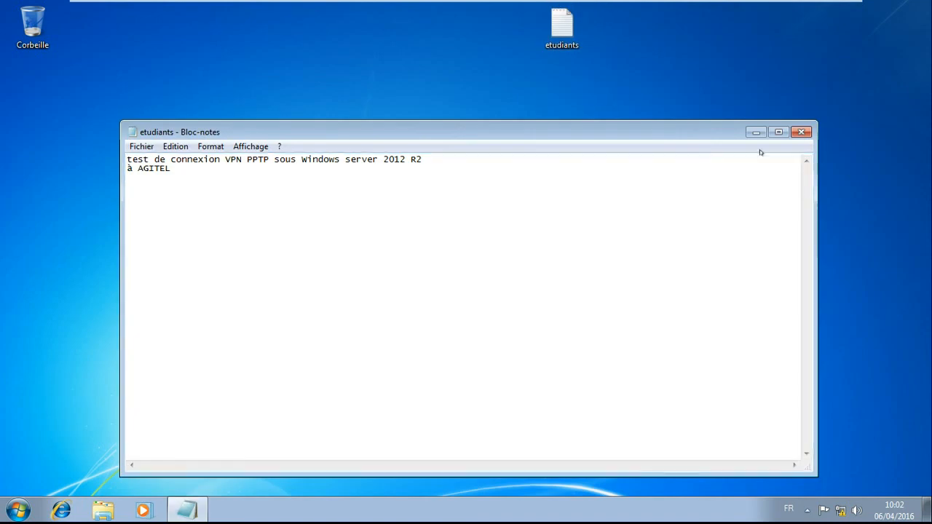
left_click(801, 132)
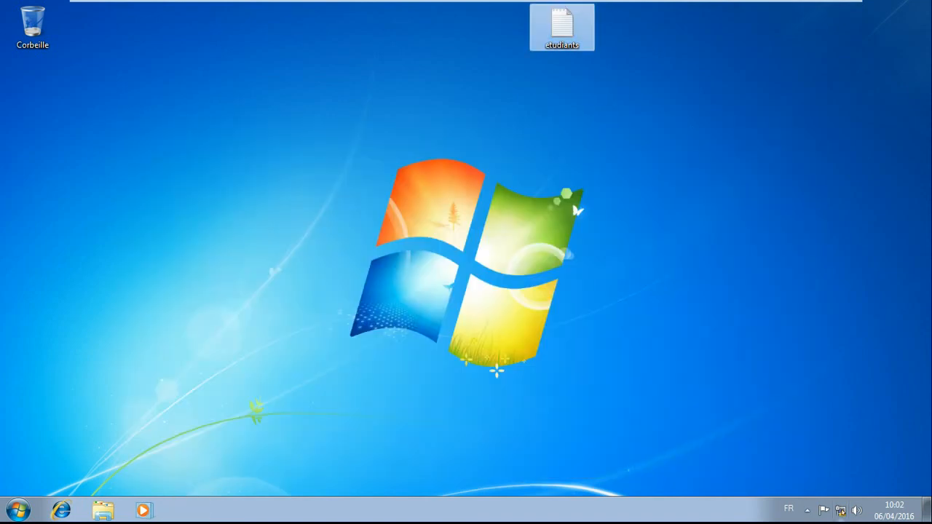
- Disconnect the Connexion à AGITEL VPN connection on the CLIENT machine
left_click(840, 510)
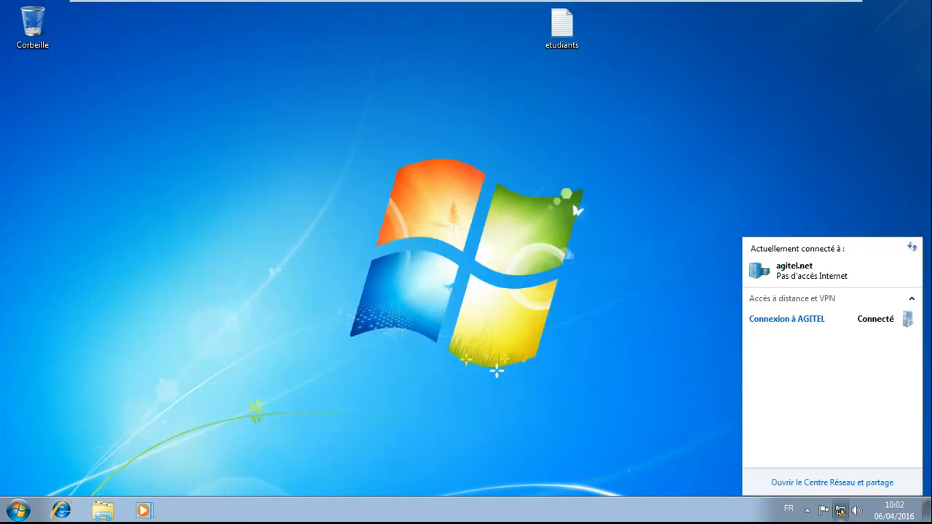
right_click(864, 318)
left_click(871, 324)
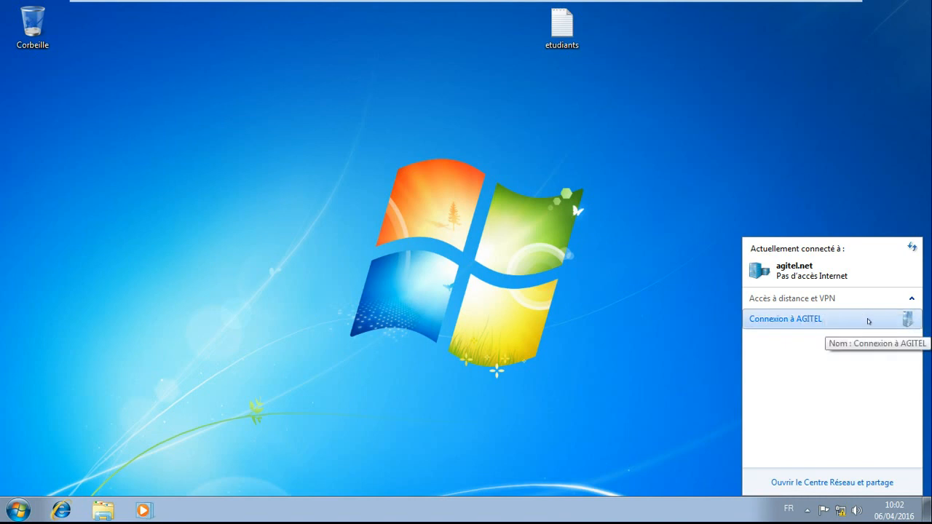
- Reconnect the Connexion à AGITEL VPN, entering the account password for the prefilled username
left_click(870, 322)
left_click(880, 339)
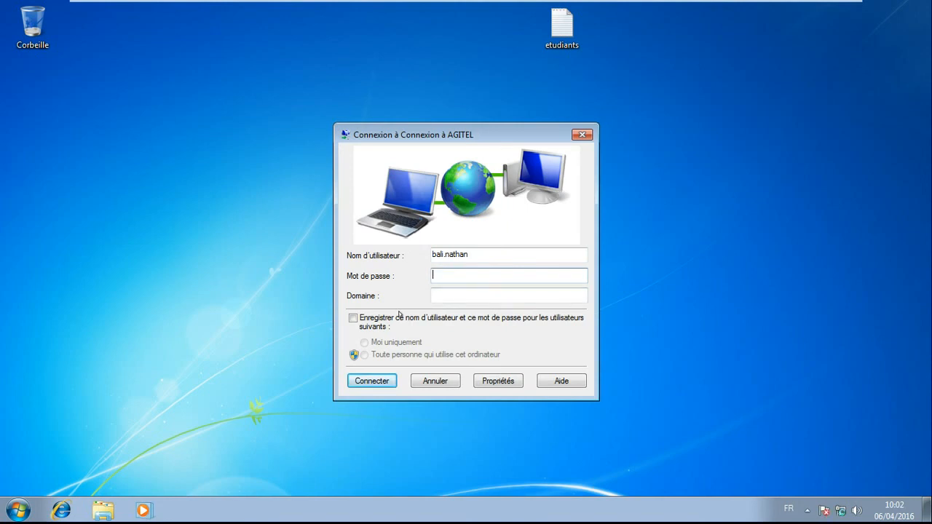
type("••••••")
left_click(374, 380)
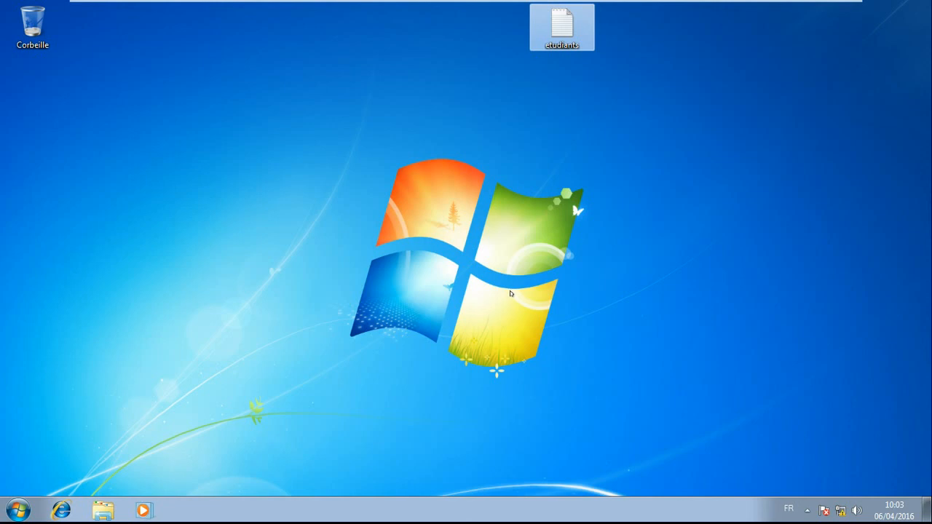
- Take the CLIENT virtual machine out of full-screen display, back to the VMware Workstation window
mouse_move(770, 10)
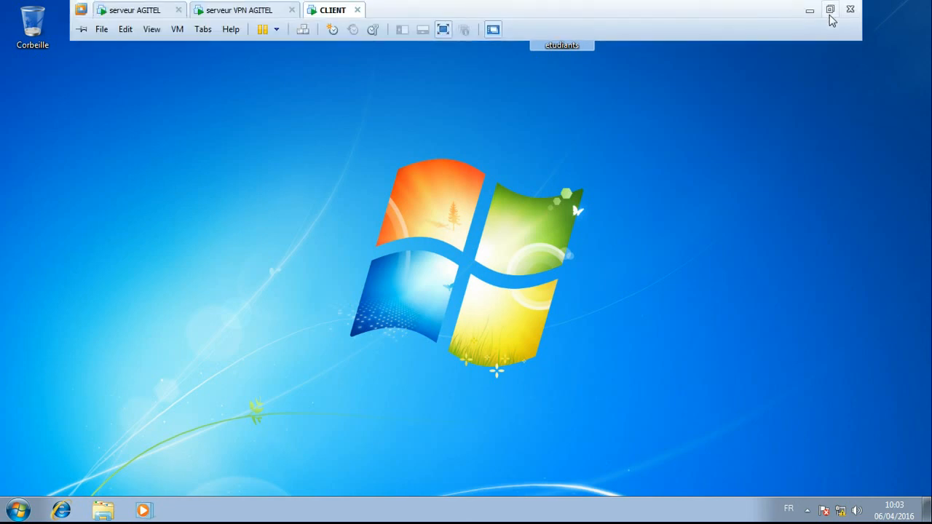
left_click(828, 9)
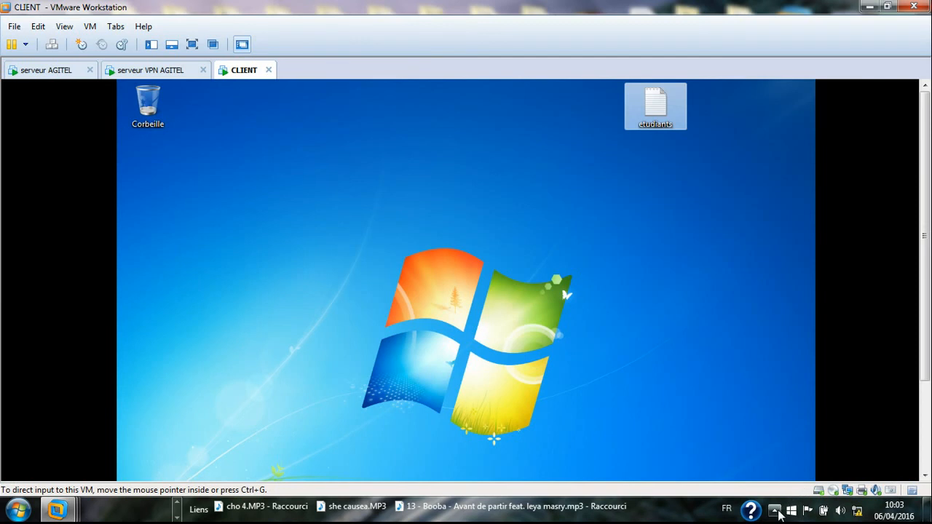